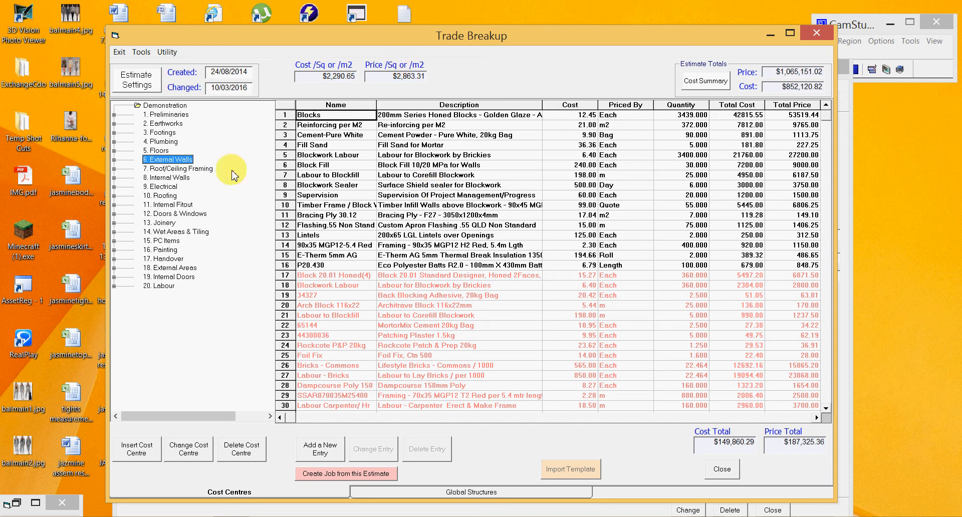
Review the entries of individual cost centres, from Preliminaries through Earthworks, Footings and Plumbing to External Walls.
click(179, 115)
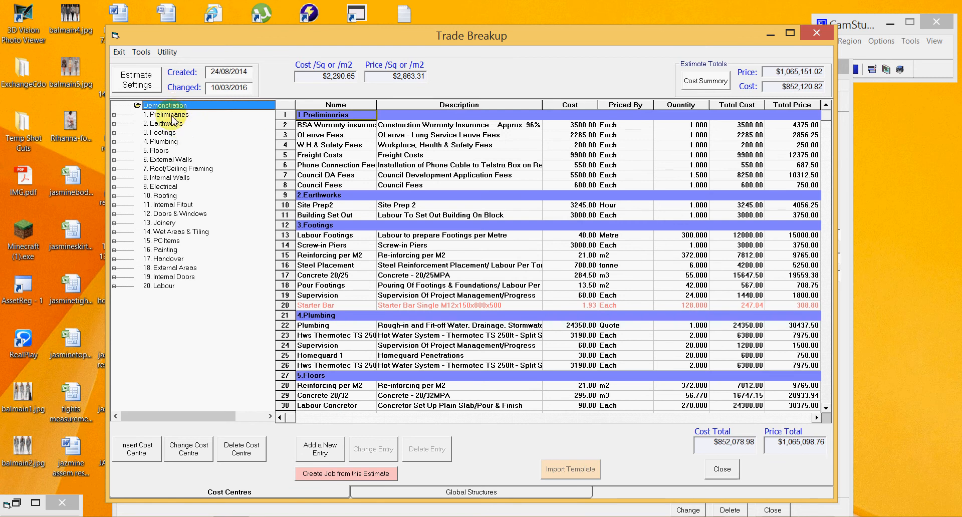
click(170, 115)
click(169, 124)
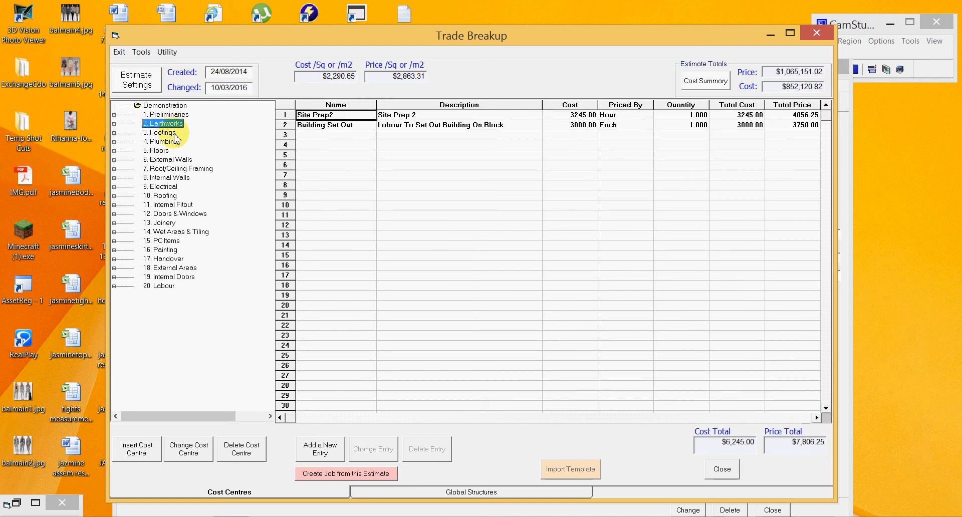
click(172, 133)
click(166, 142)
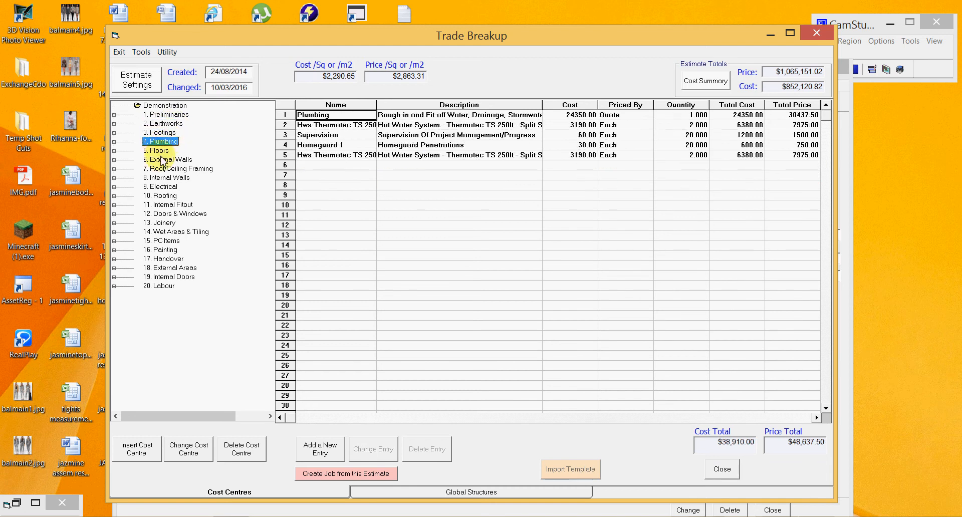
click(170, 160)
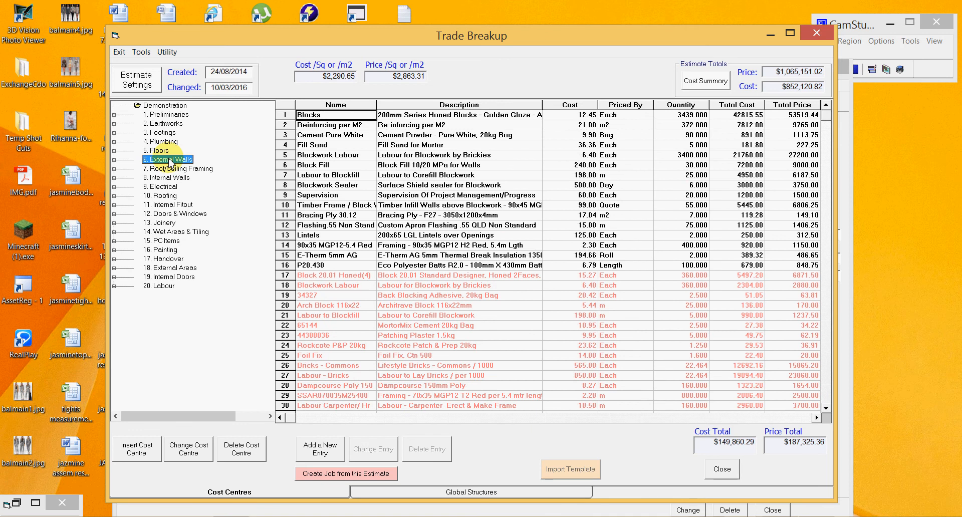
Expand the whole Demonstration estimate to view every cost centre with its individual entries down to External Walls.
click(162, 105)
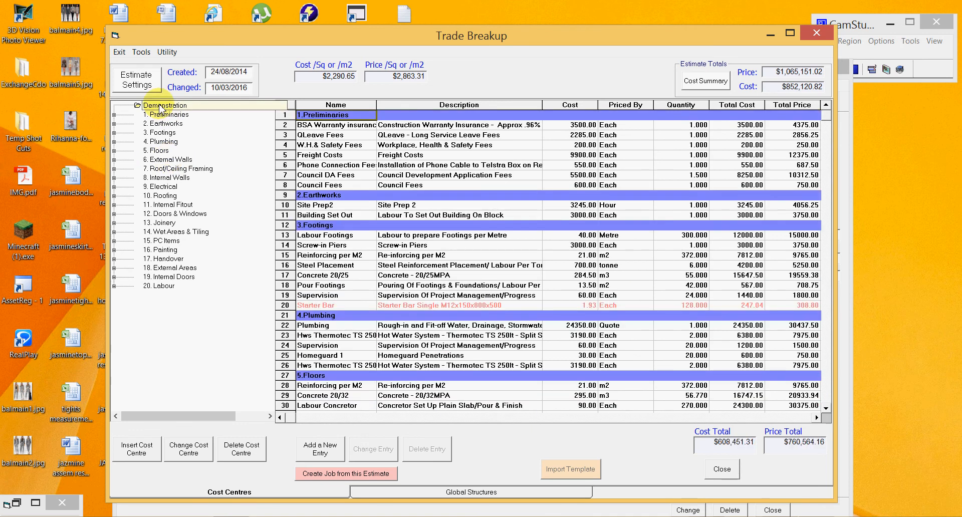
double_click(161, 107)
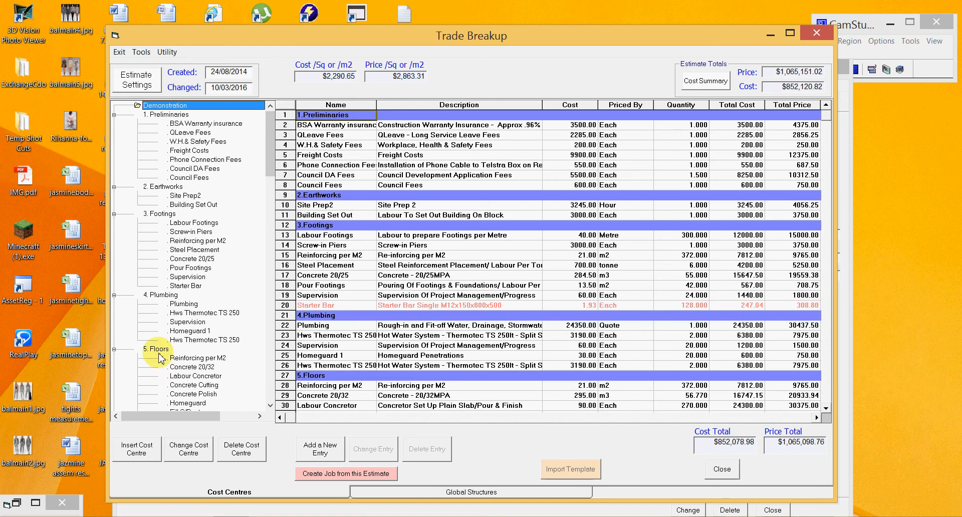
drag(268, 177, 266, 209)
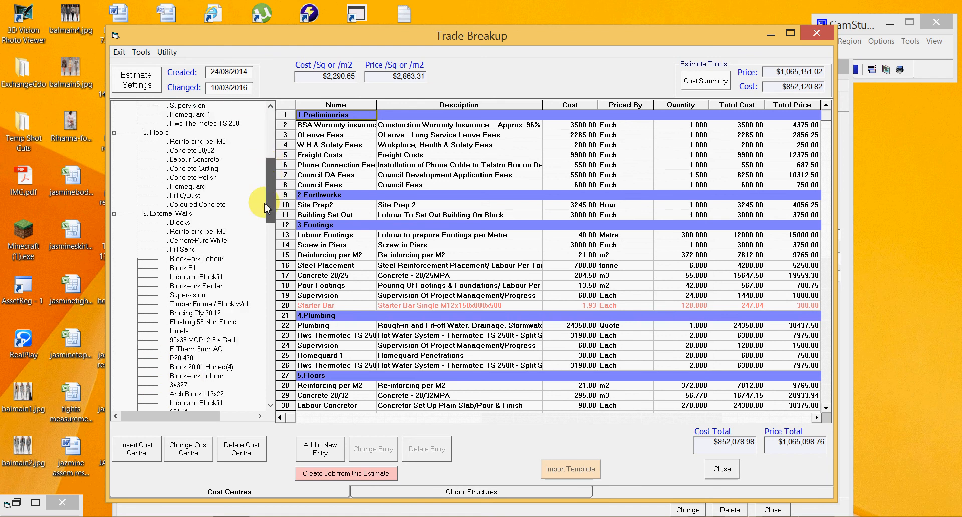
Start a new entry in the External Walls cost centre using the inventory product Flashing 0.55 Galv - 300/400 Girth.
click(168, 214)
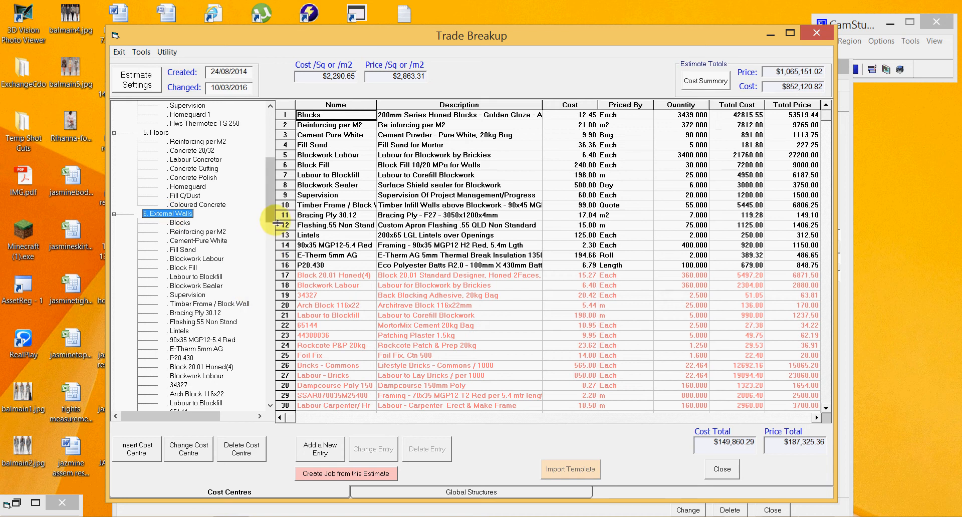
mouse_move(273, 214)
mouse_down()
mouse_move(275, 248)
mouse_move(276, 232)
mouse_up()
click(368, 238)
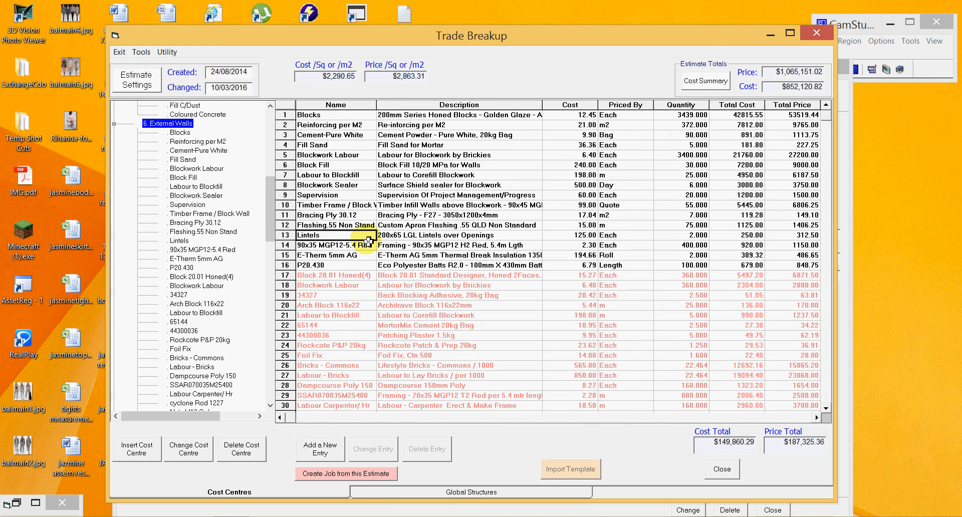
double_click(368, 240)
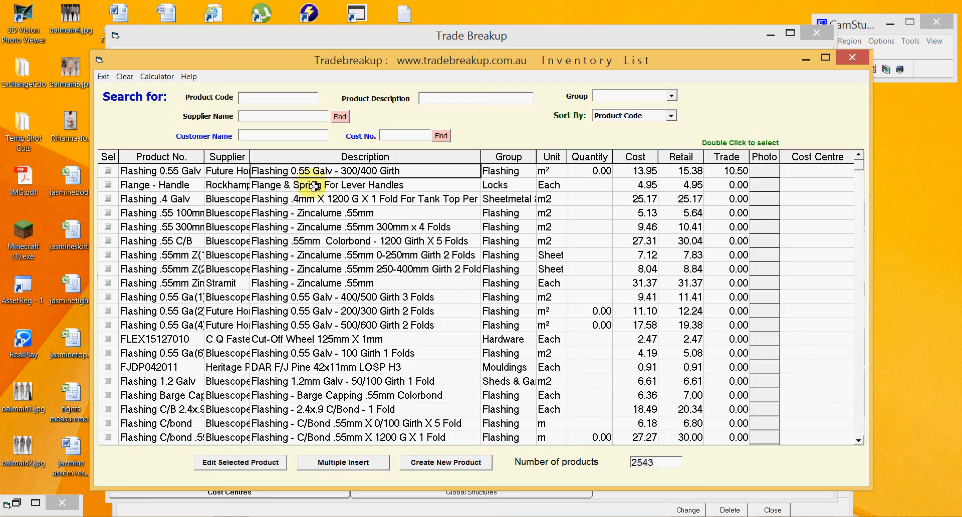
double_click(271, 172)
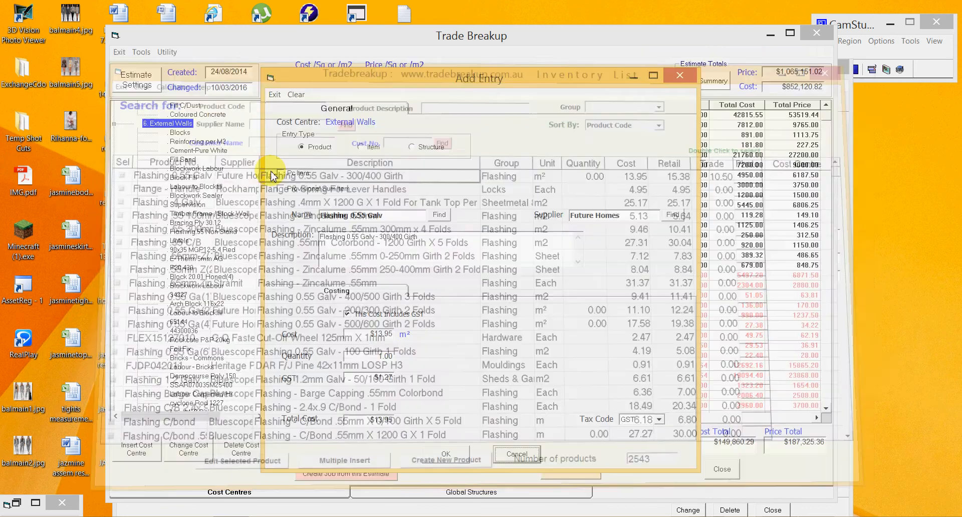
Set the flashing's quantity to 2 and add the entry to the estimate.
click(383, 357)
drag(383, 360, 376, 358)
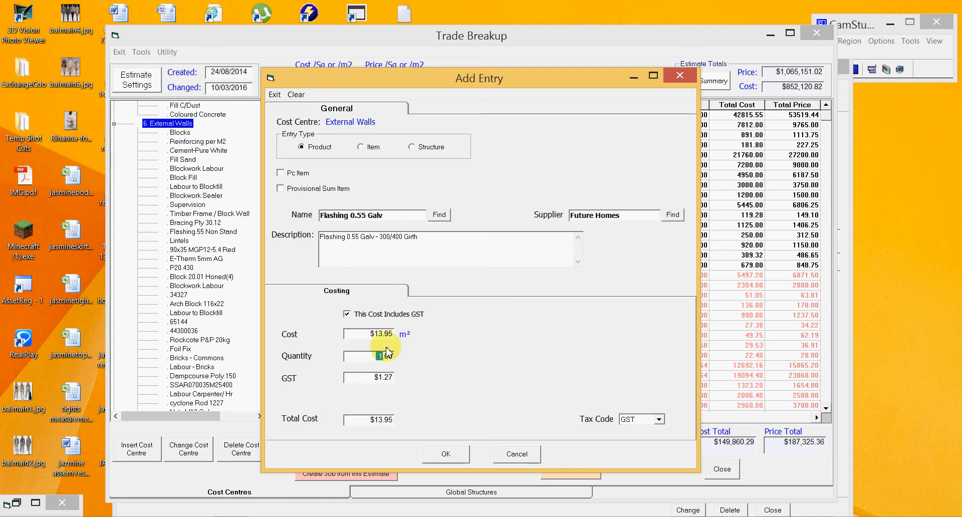
text(2)
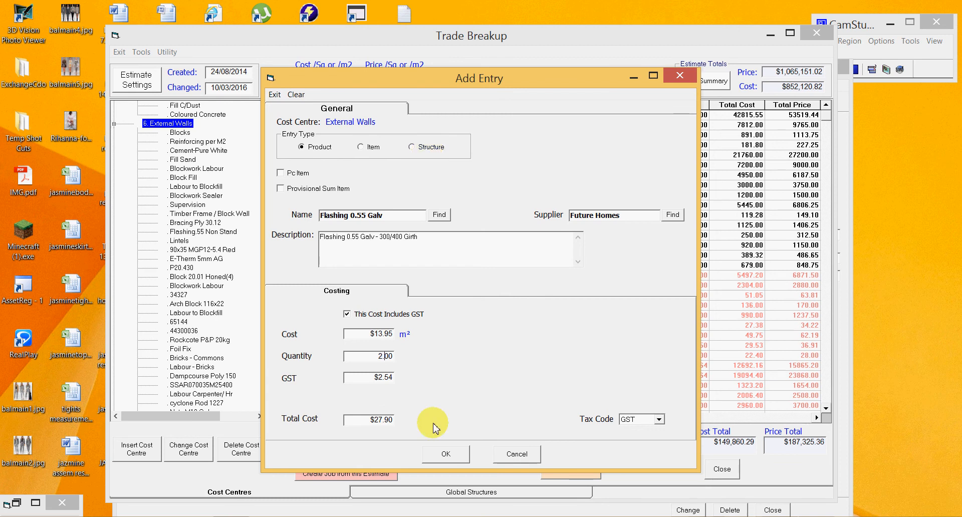
click(446, 454)
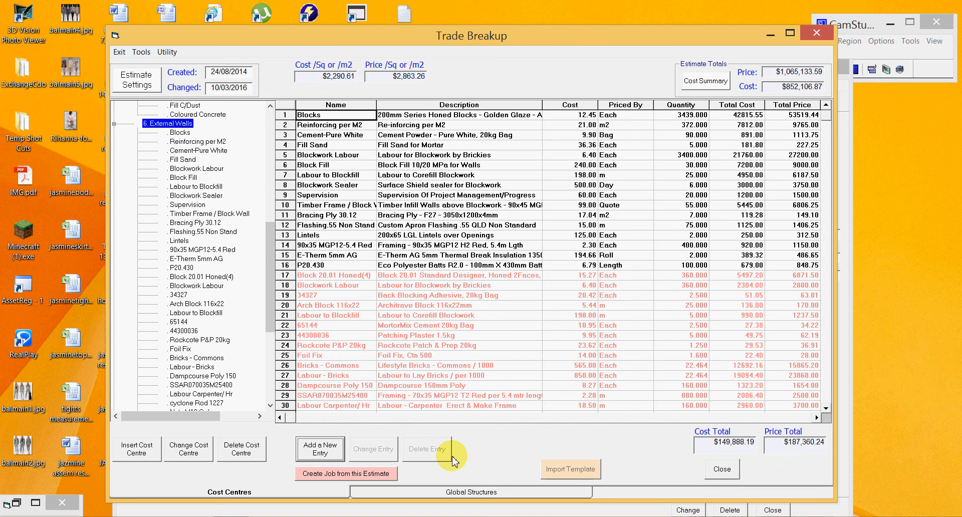
Find the new Flashing 0.55 Galv entry under External Walls and view its costing on its own.
drag(273, 318, 272, 361)
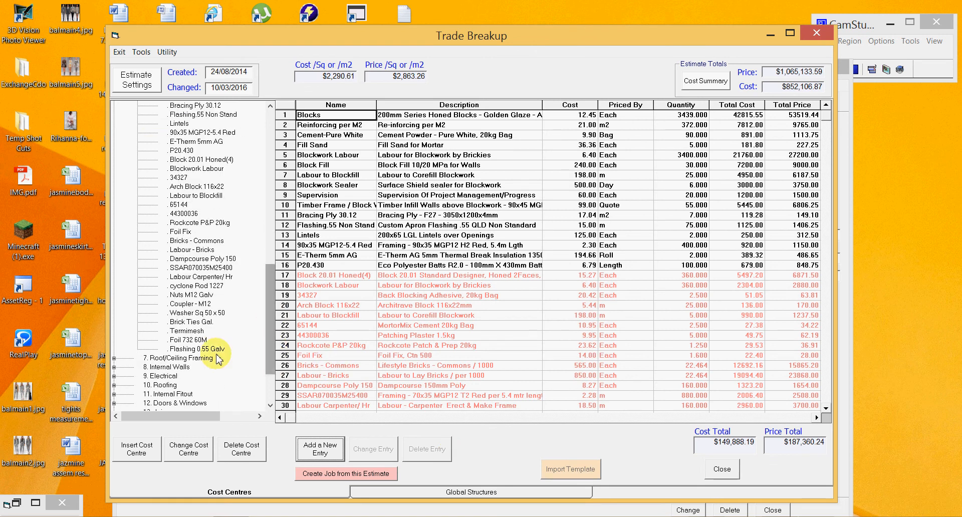
click(217, 349)
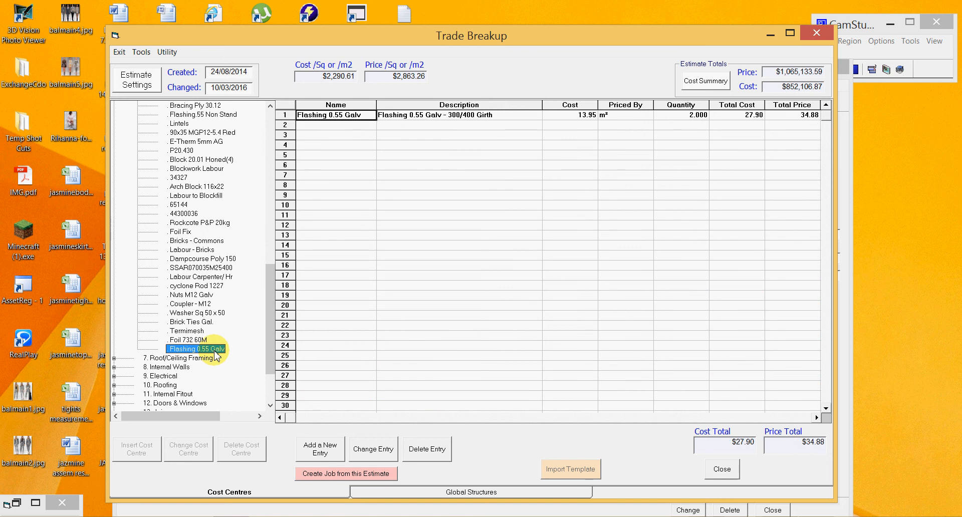
click(270, 114)
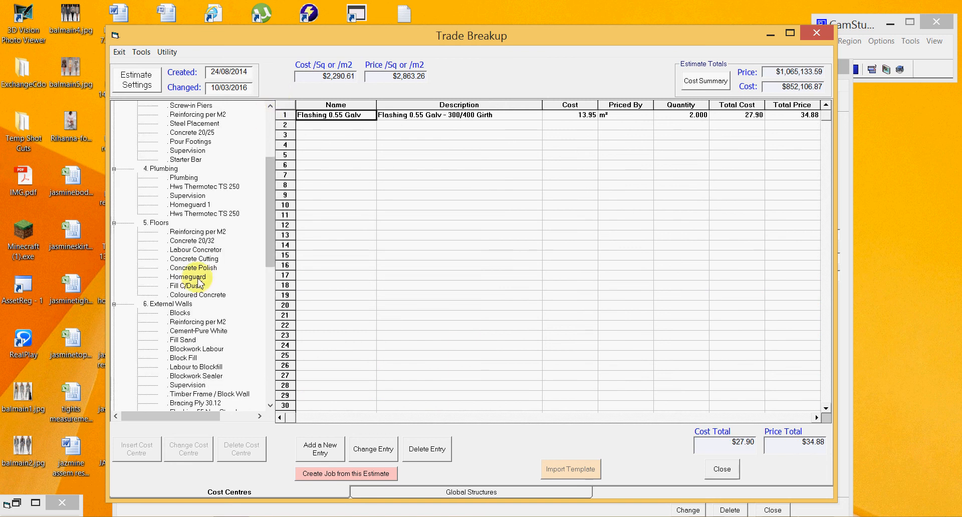
Examine the External Walls entries with their quantities, cost total and the red items starting at Block 20.01 Honed(4).
click(172, 300)
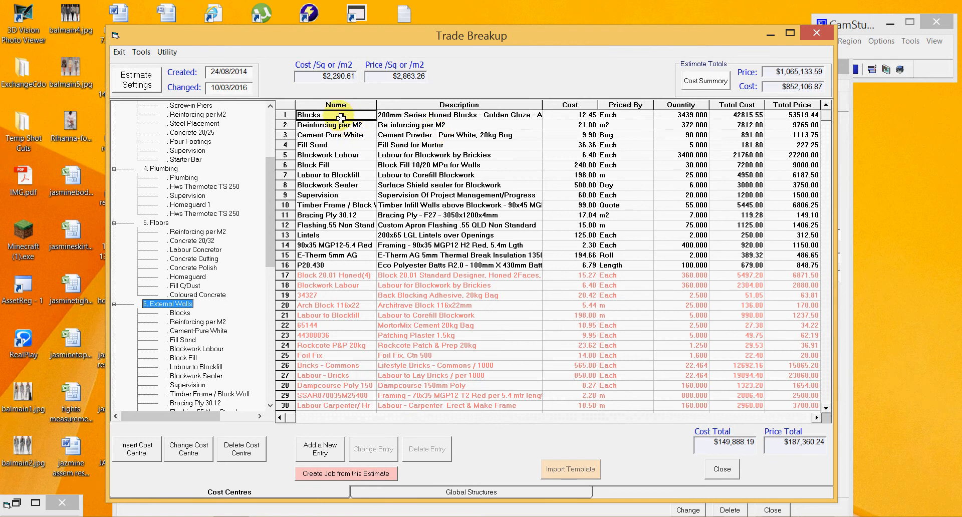
drag(343, 119, 554, 281)
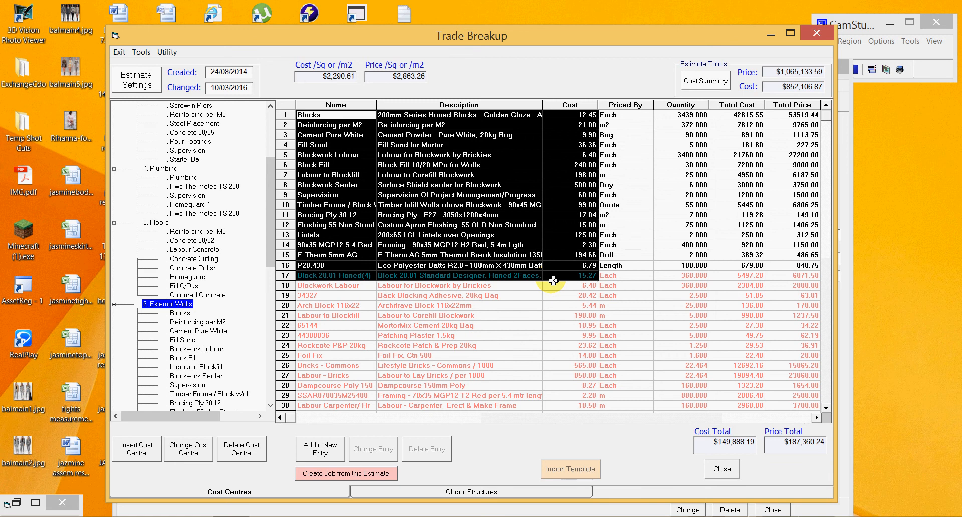
click(700, 116)
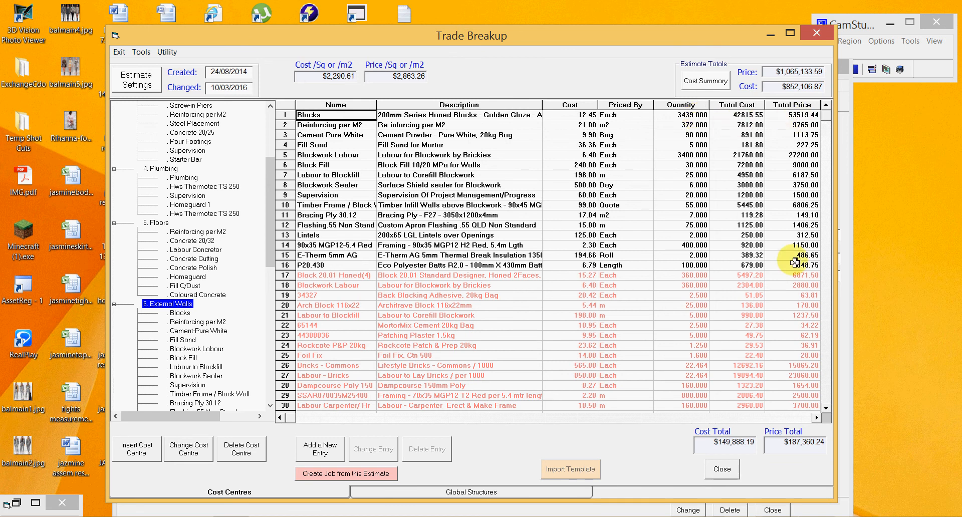
click(727, 442)
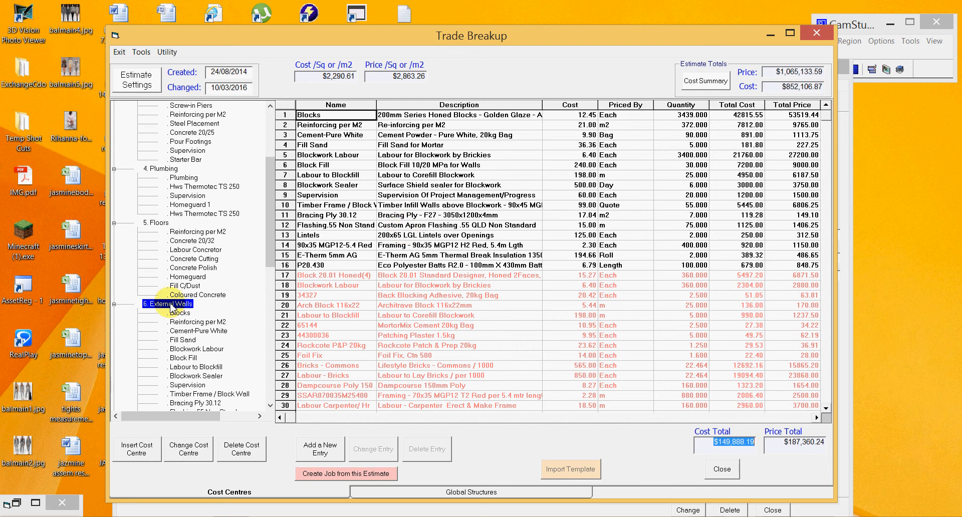
drag(312, 281, 357, 281)
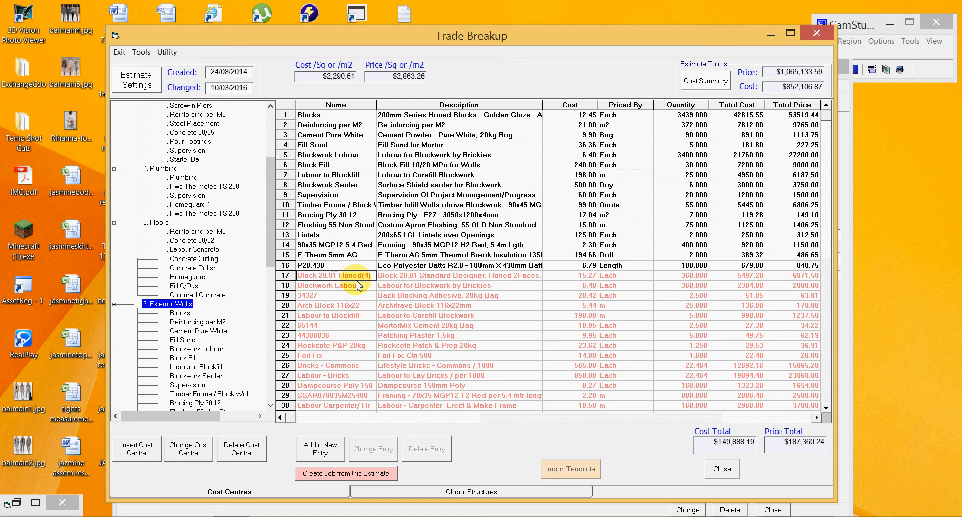
Examine the estimate's global structures and go through the components of the Door - 820 x 2040 internal structure.
click(471, 492)
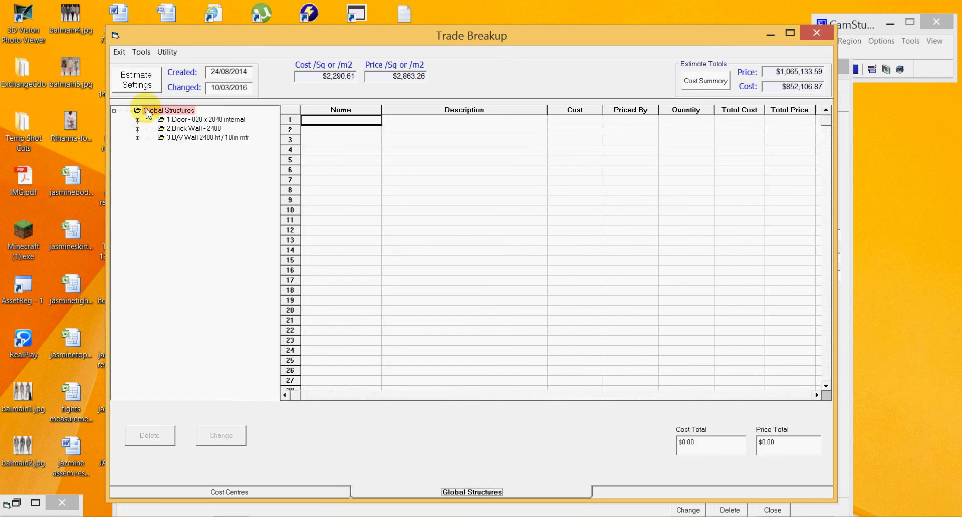
click(138, 120)
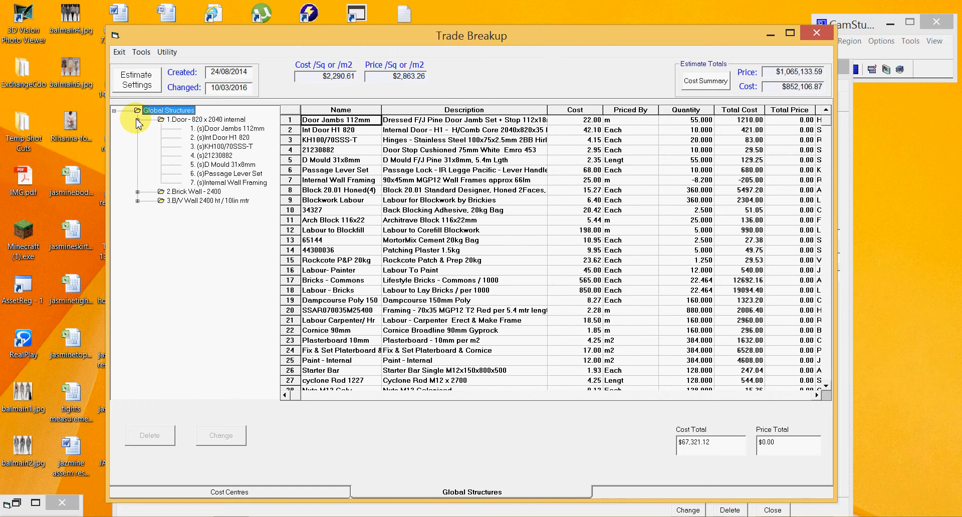
click(218, 129)
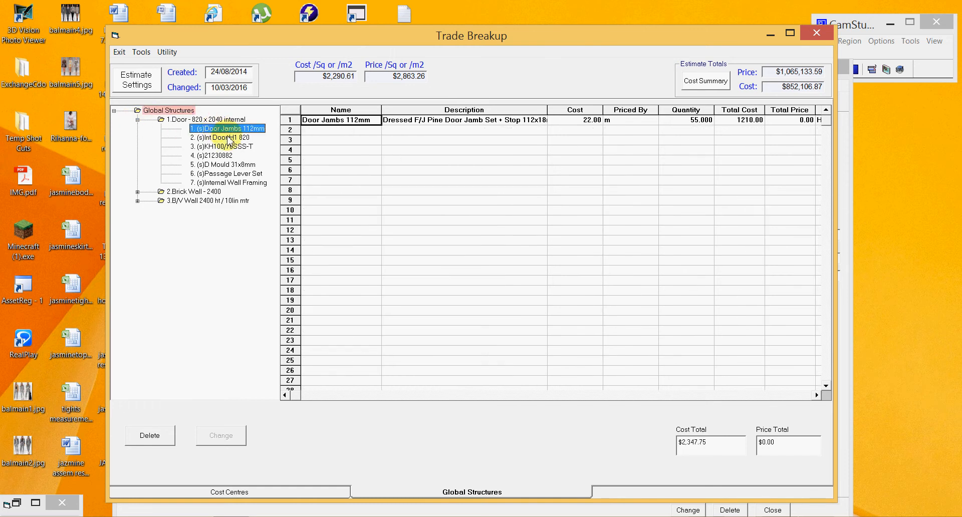
click(227, 138)
click(226, 147)
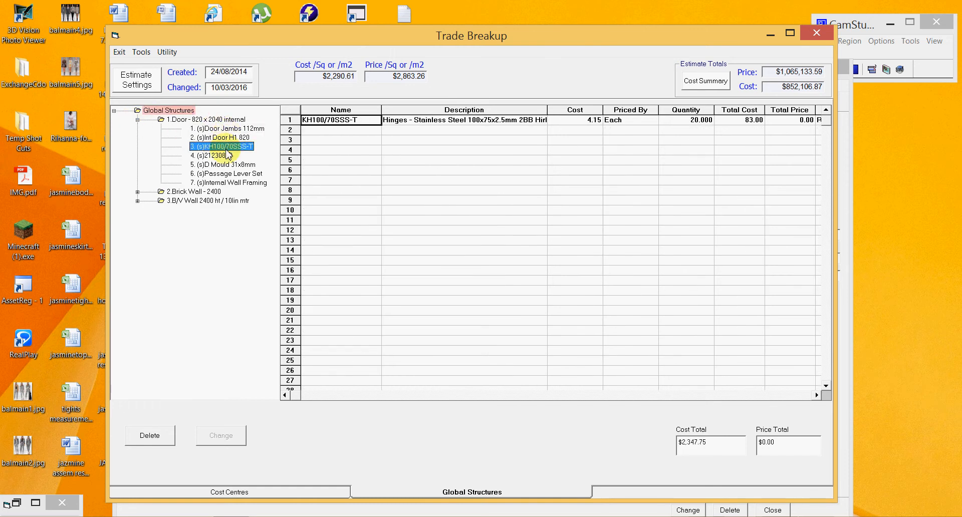
click(226, 156)
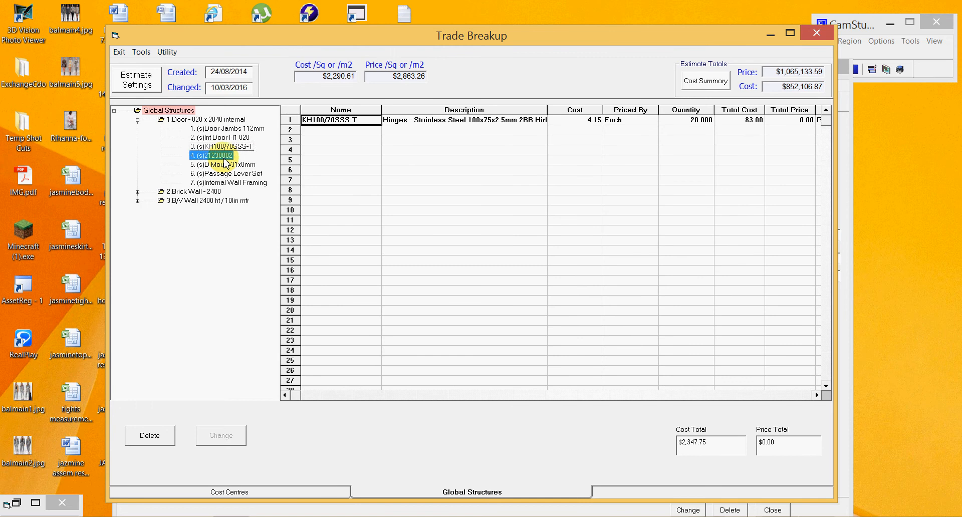
click(228, 174)
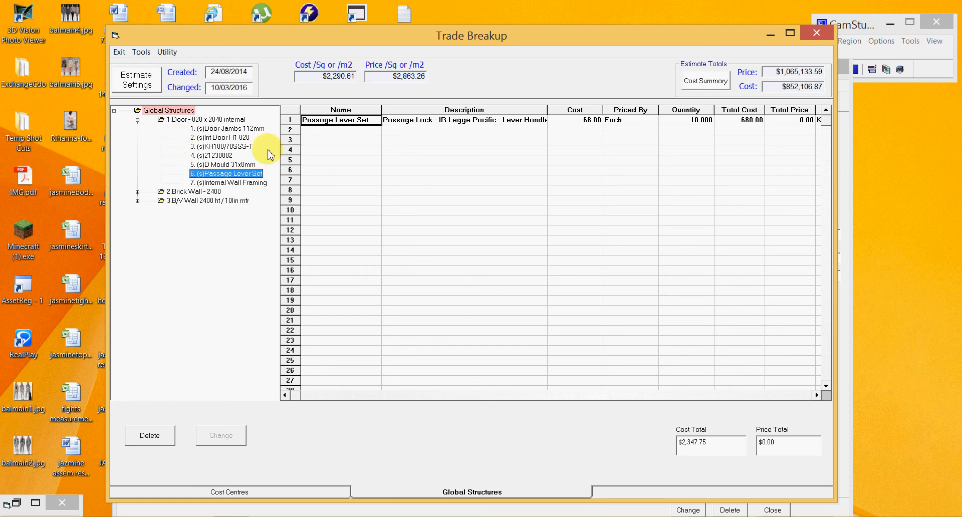
click(137, 120)
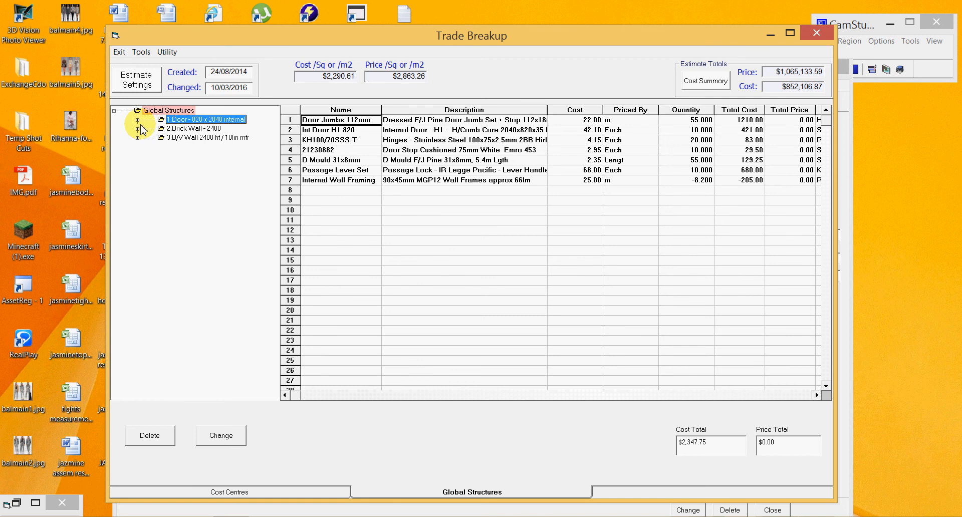
Return to the cost centres and inspect the Estimate Settings, including the estimate markup options.
click(238, 492)
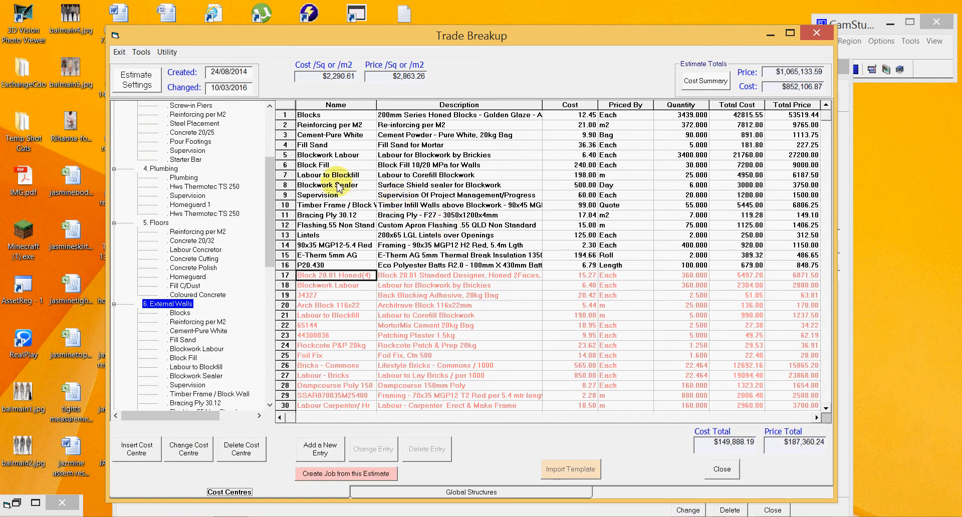
click(140, 82)
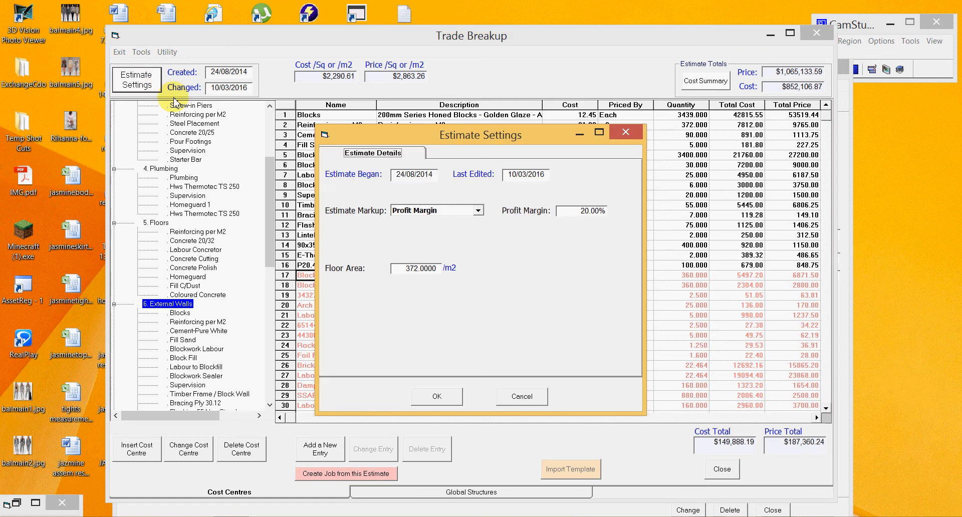
click(479, 211)
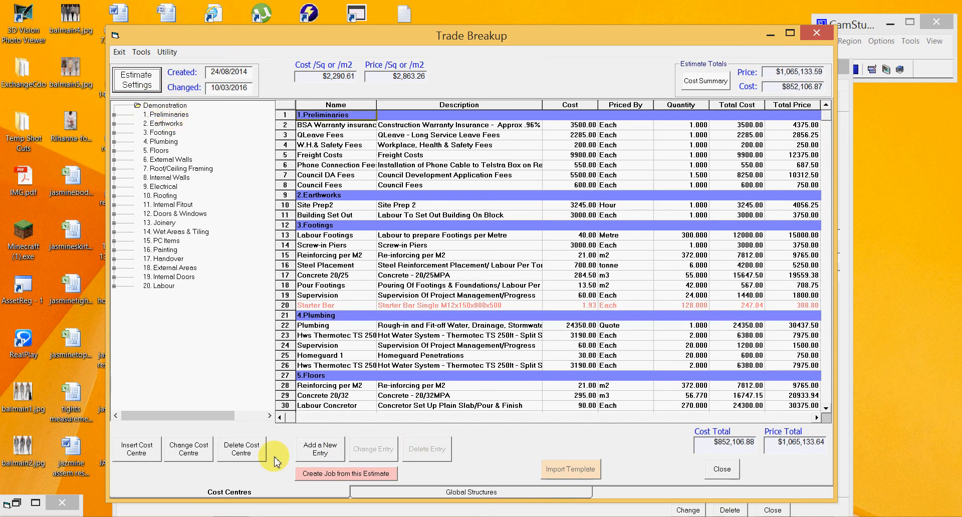
Inspect the form for adding a cost centre without adding one, and look over the estimate's available tools.
click(137, 451)
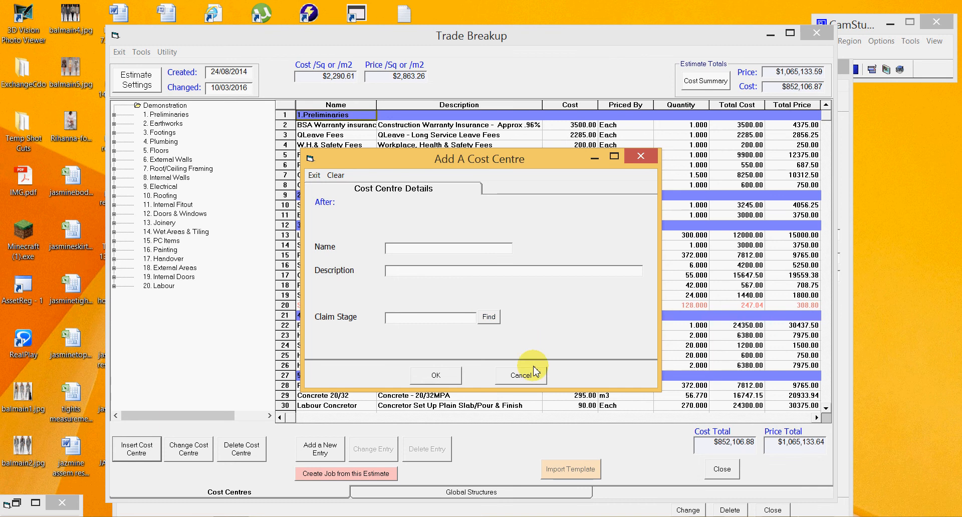
click(521, 375)
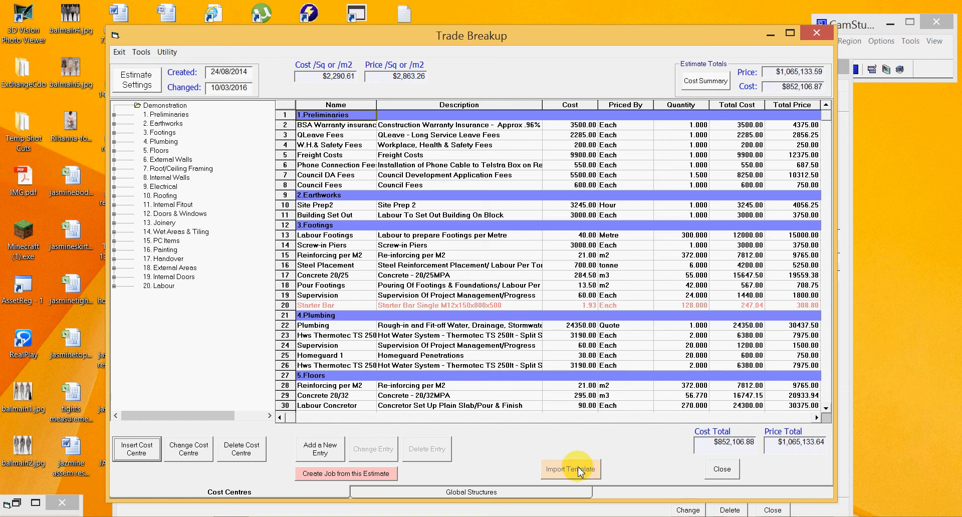
click(142, 52)
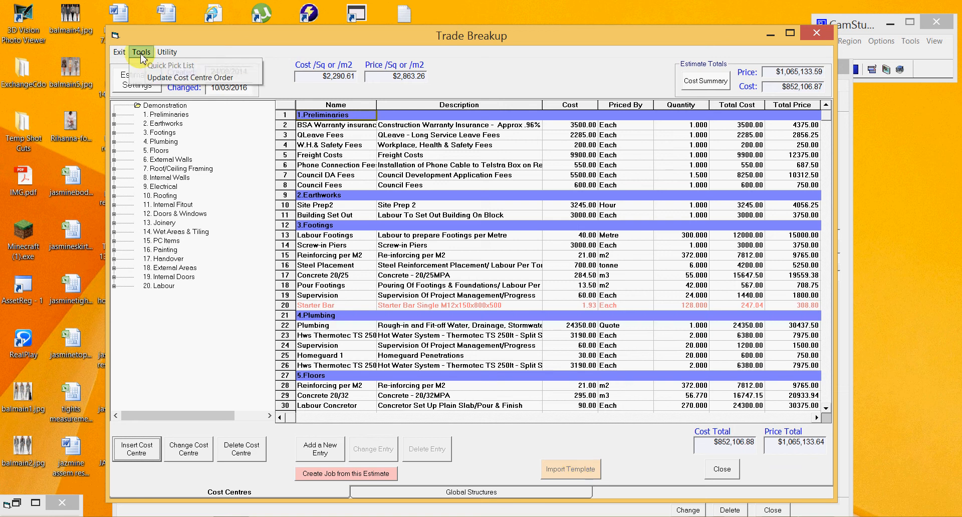
click(141, 52)
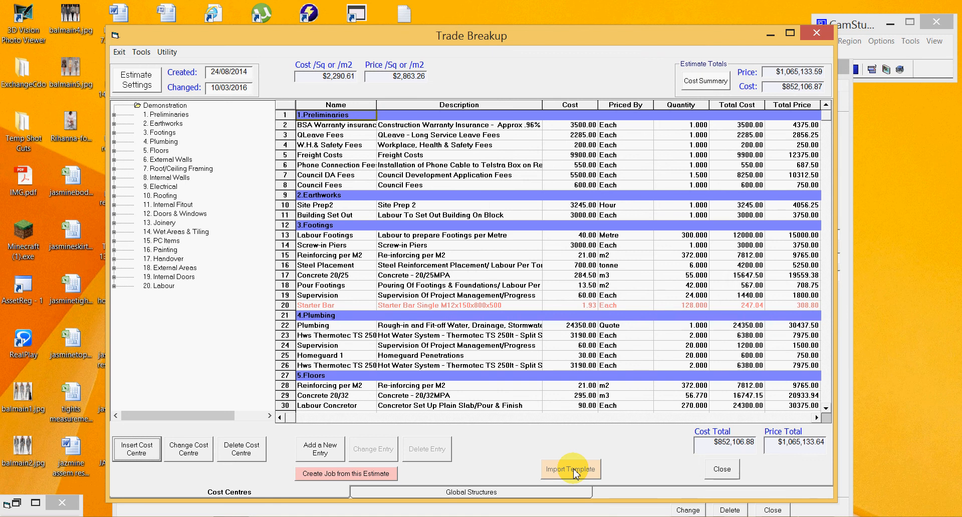
Leave the Demonstration estimate, start a new estimate and assign an existing client to it.
click(120, 52)
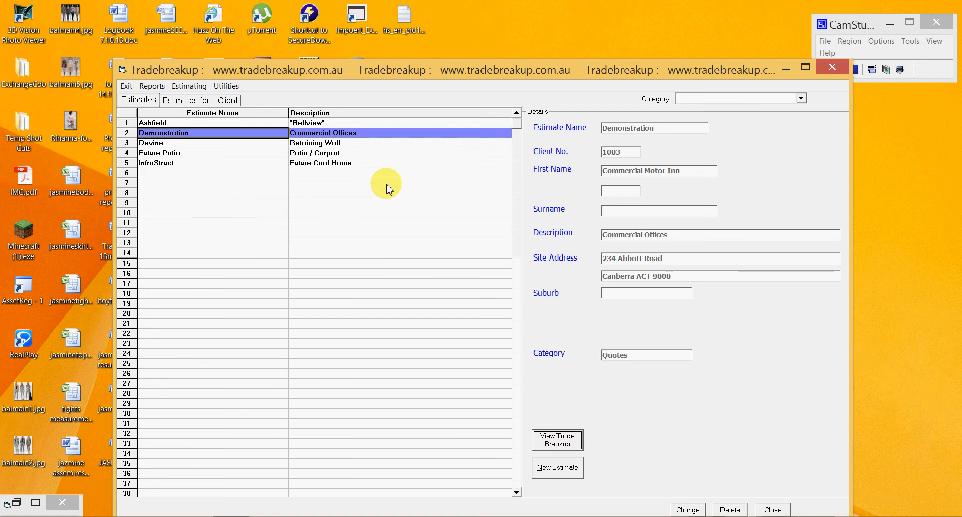
click(557, 468)
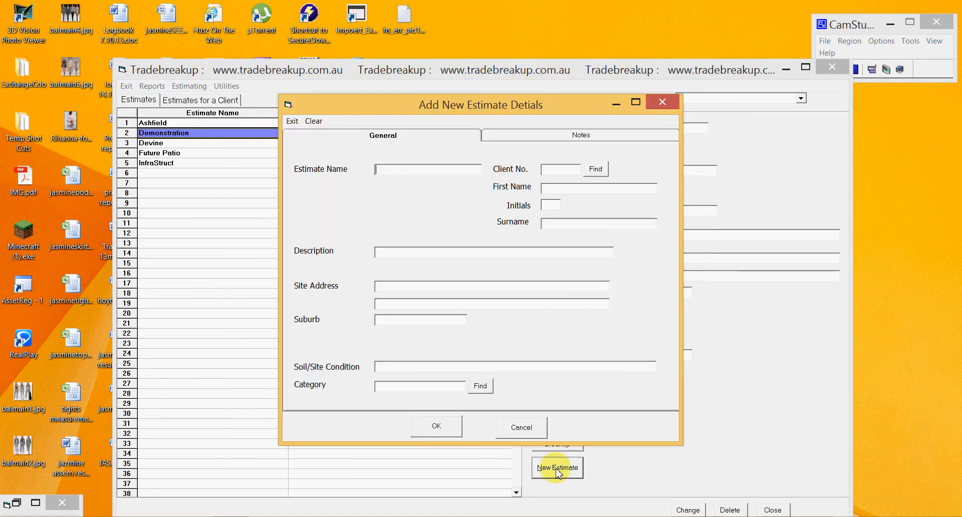
click(595, 169)
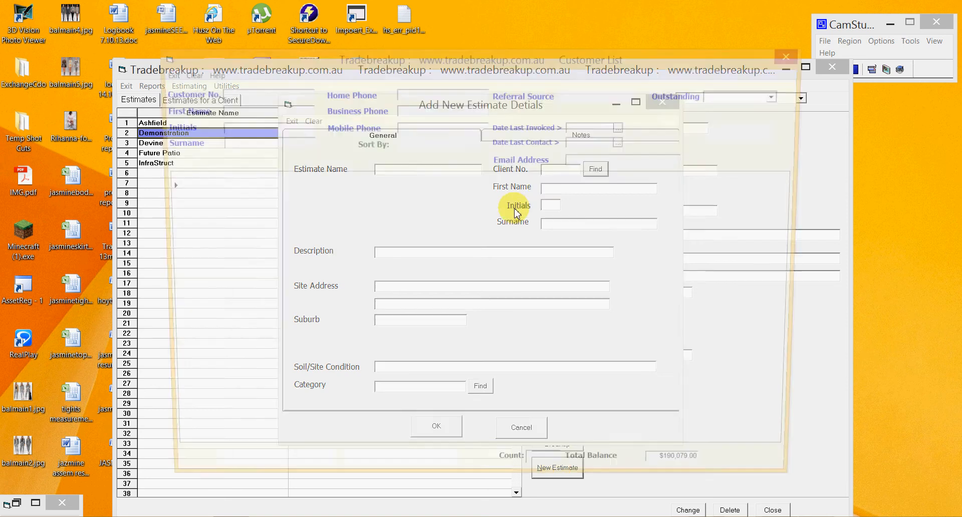
double_click(236, 242)
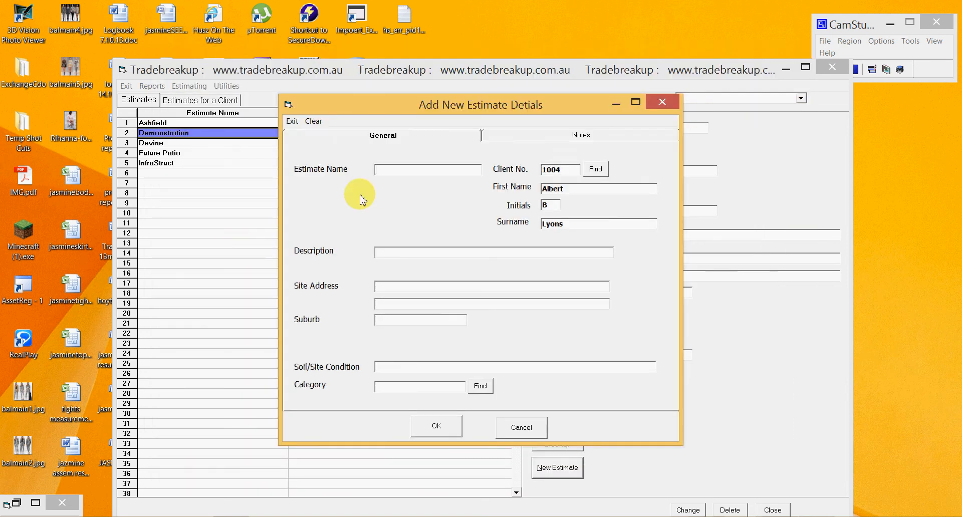
Name the new estimate Test Estimate and create it.
text(TEst)
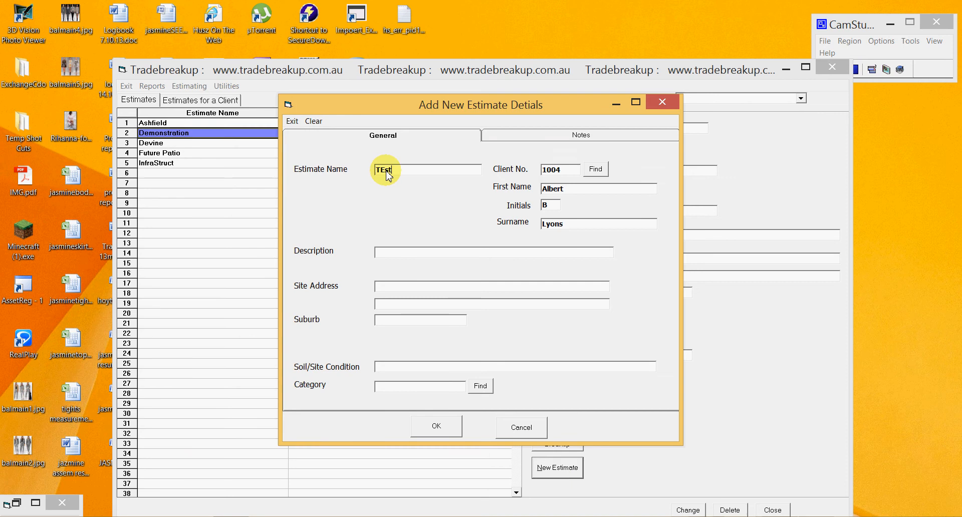
key(BackSpace)
key(BackSpace)
key(BackSpace)
text(est Estimate)
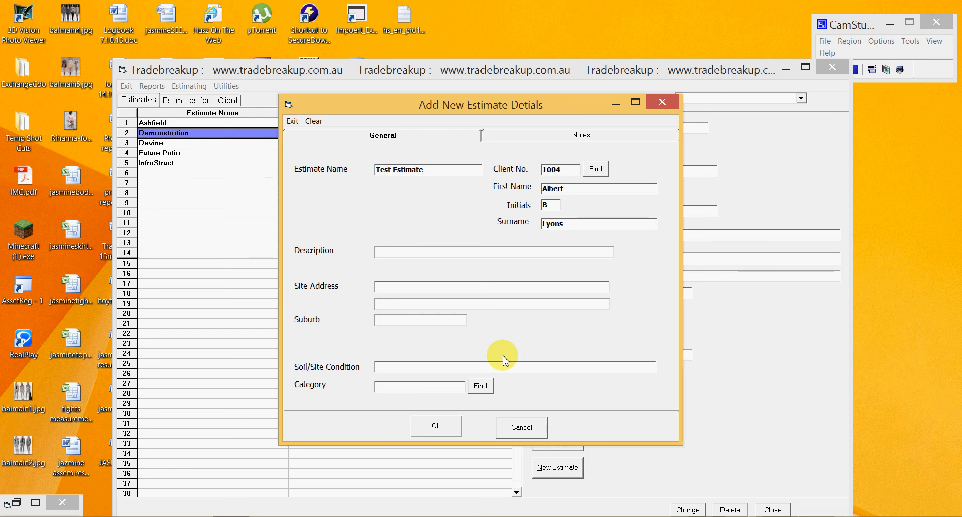
click(437, 425)
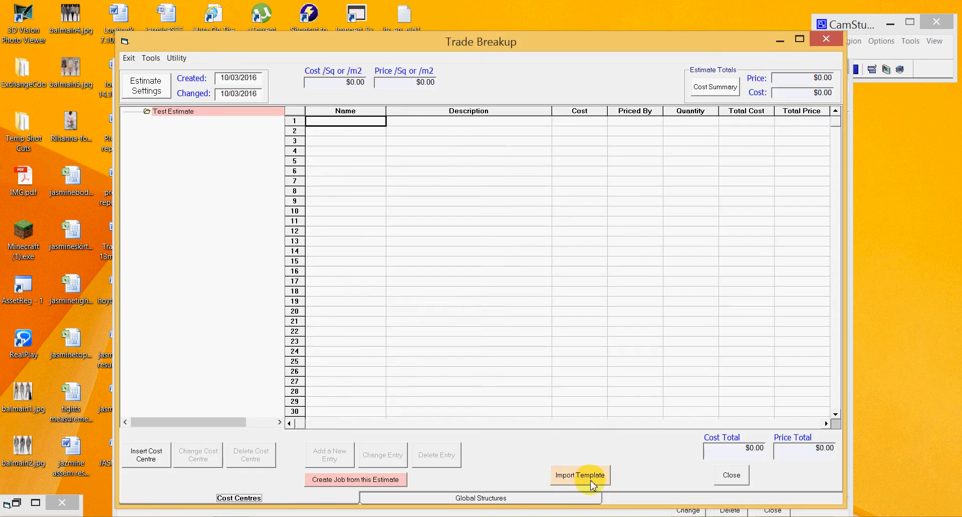
Import the Standard Template into Test Estimate, review the cost centres it brings in and close the estimate.
click(592, 485)
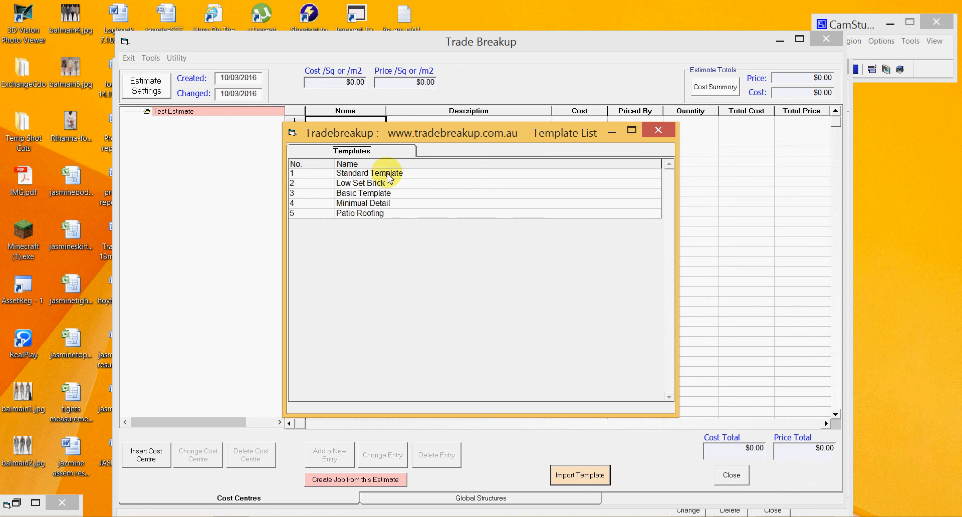
double_click(390, 178)
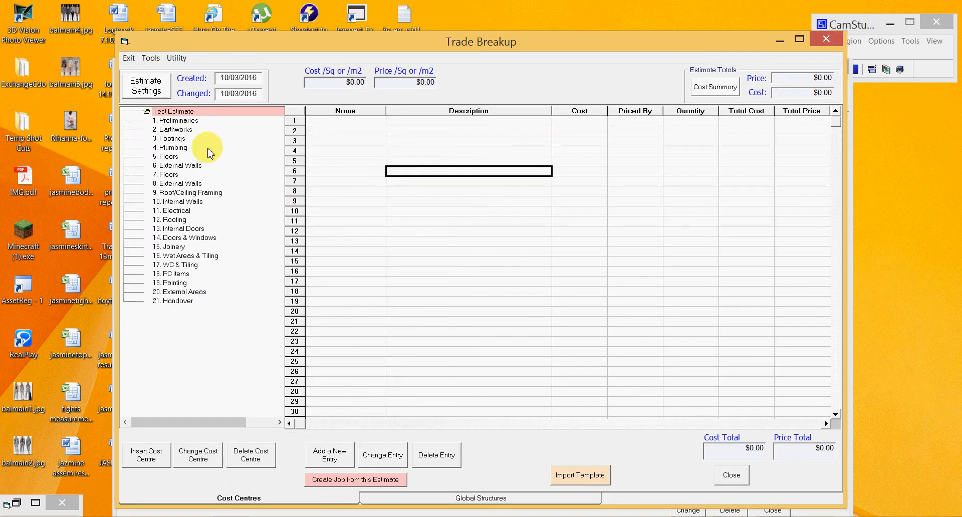
click(179, 122)
drag(179, 124, 188, 220)
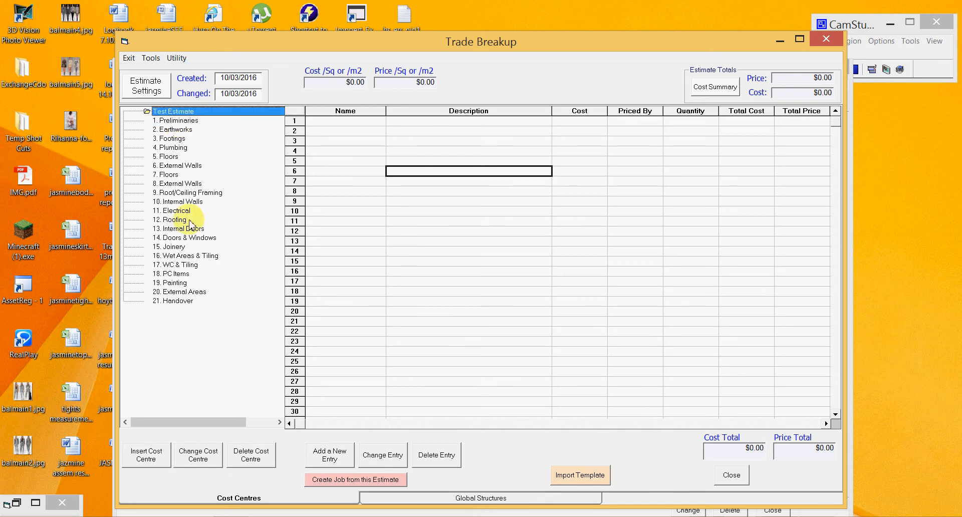
click(187, 292)
drag(186, 296, 175, 143)
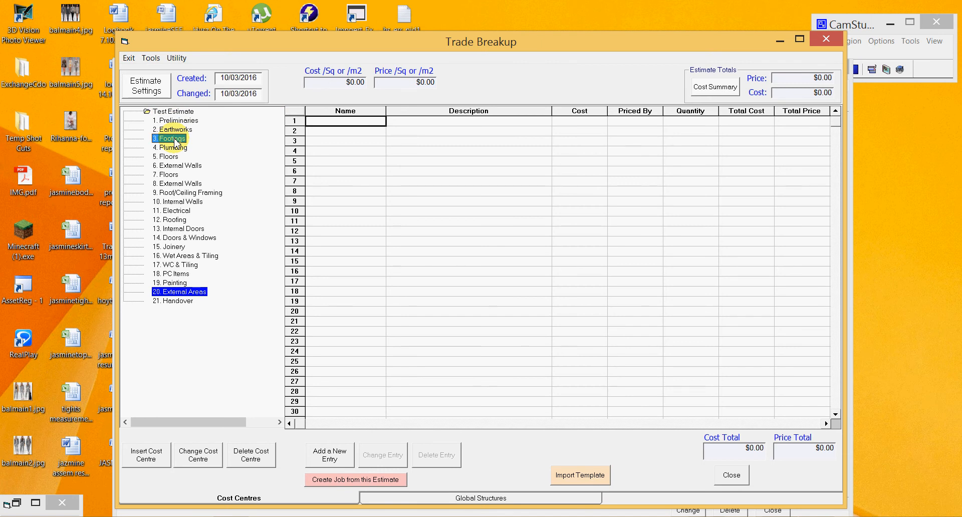
click(731, 476)
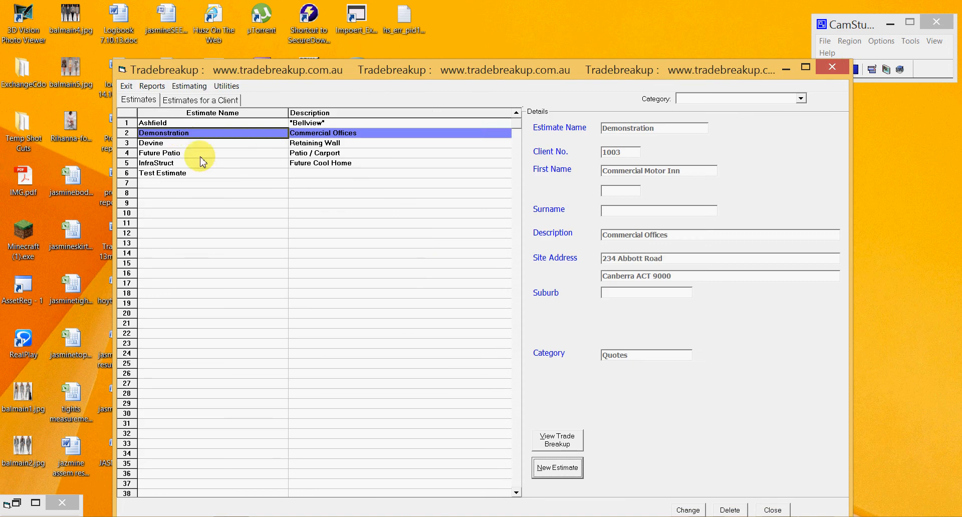
Create a job from the full Demonstration estimate and check the job's site address and estimate name.
double_click(180, 133)
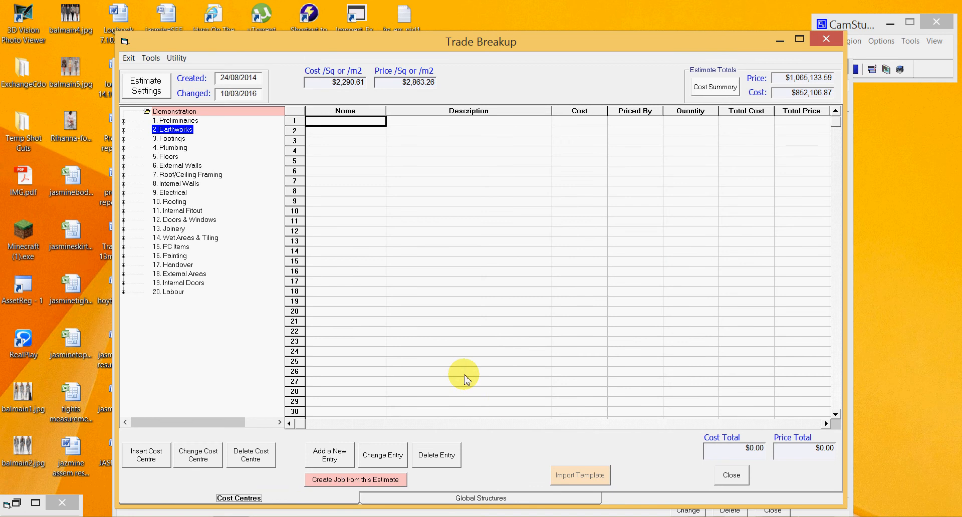
click(173, 111)
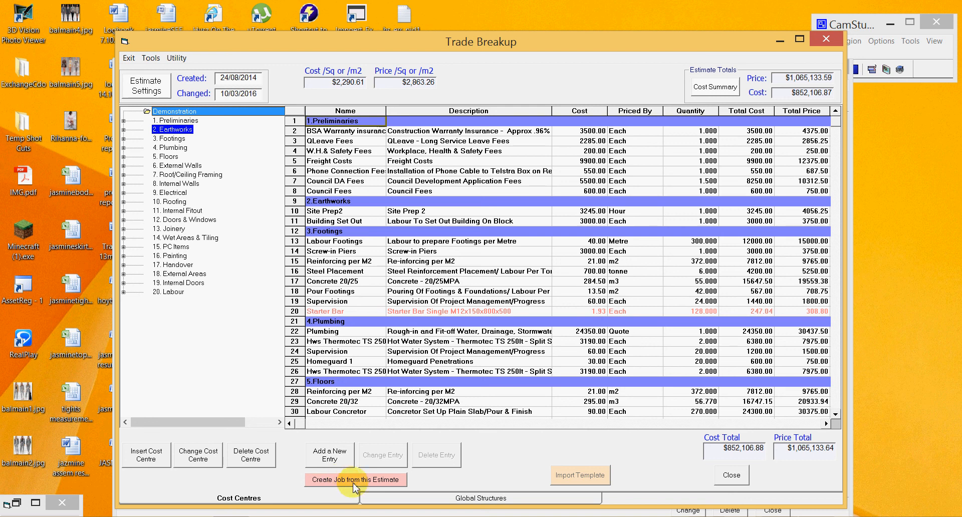
click(354, 484)
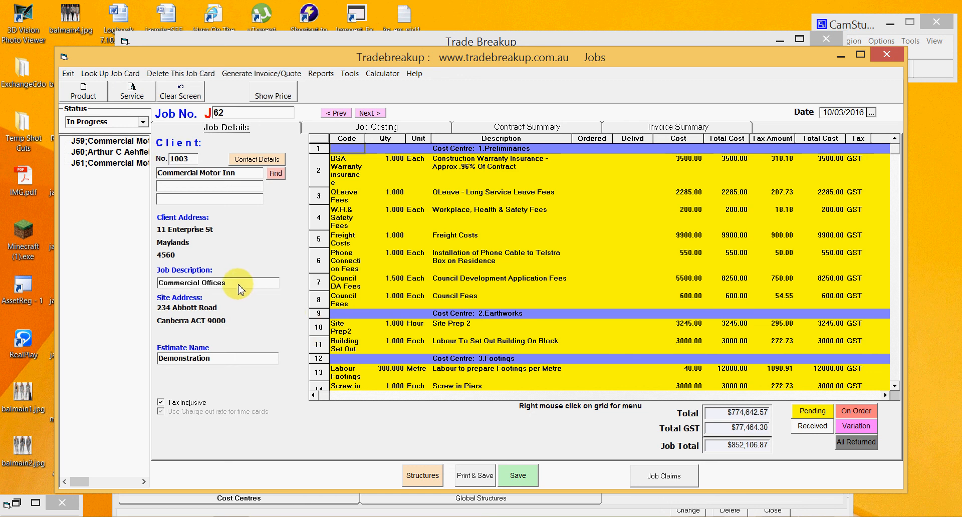
drag(234, 284, 132, 283)
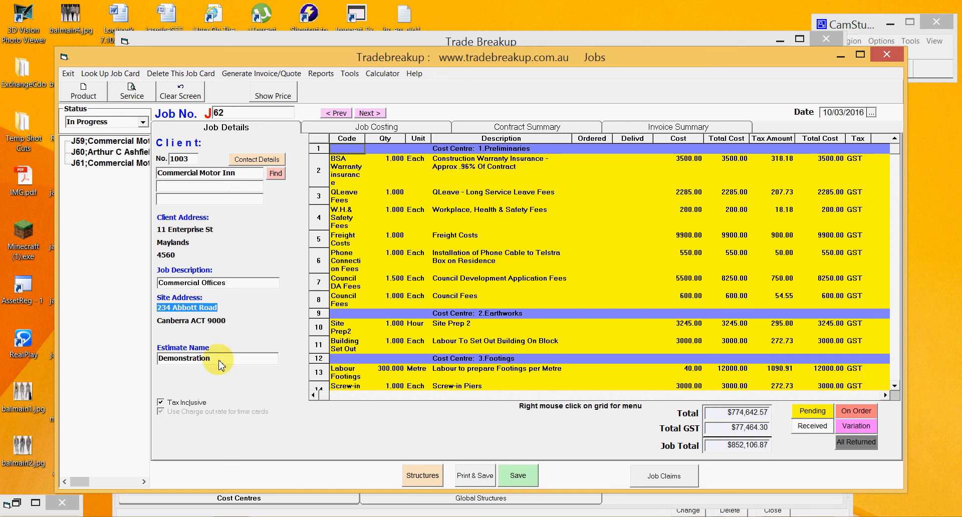
drag(221, 359, 134, 364)
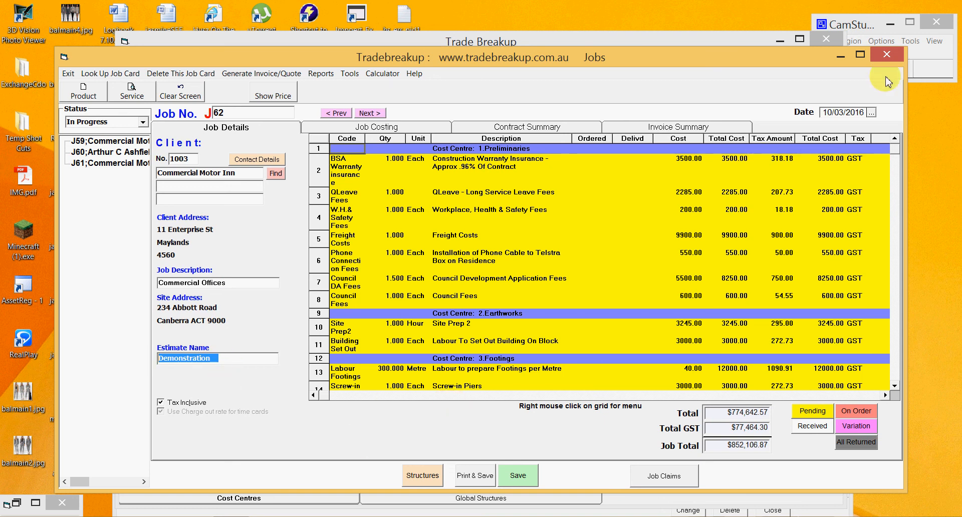
Switch to the other open Tradebreakup company window, open job J2372 and check its machine hire and plant hire lines.
mouse_move(221, 514)
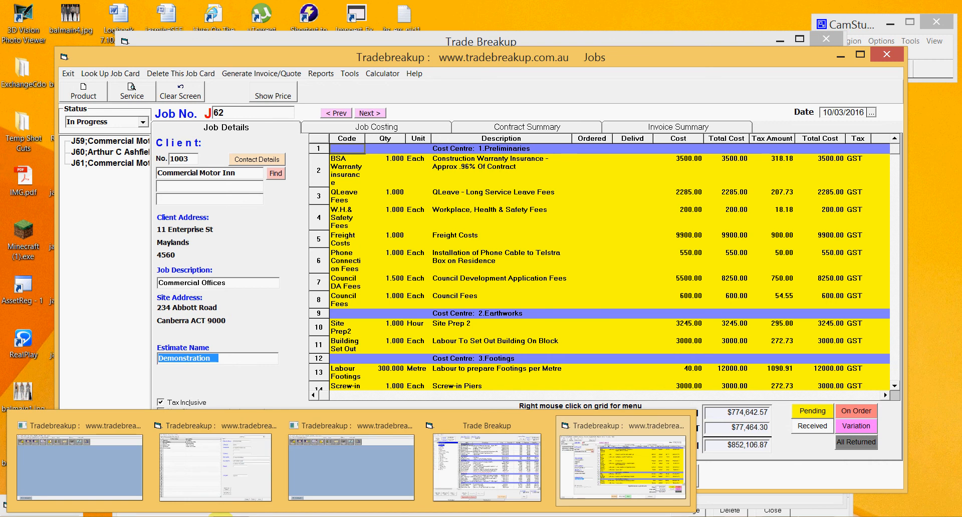
click(70, 468)
click(365, 80)
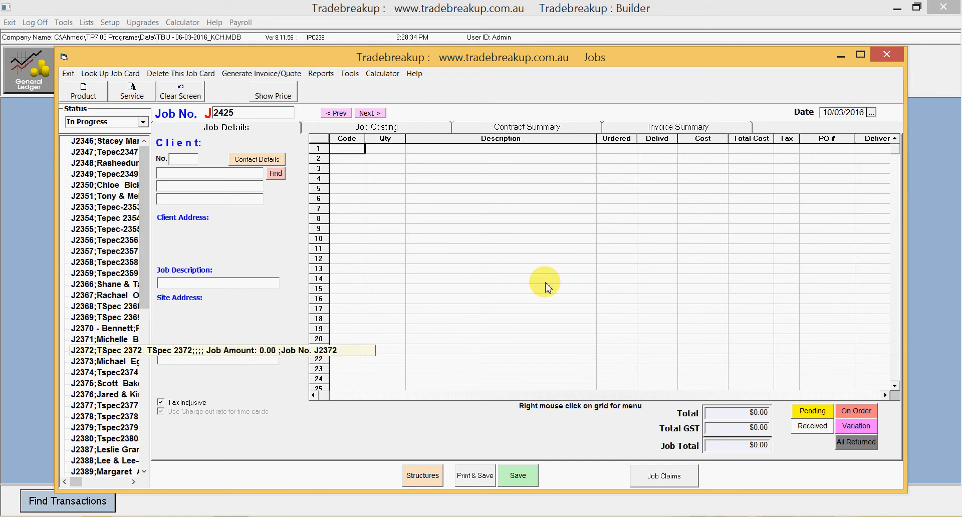
click(120, 350)
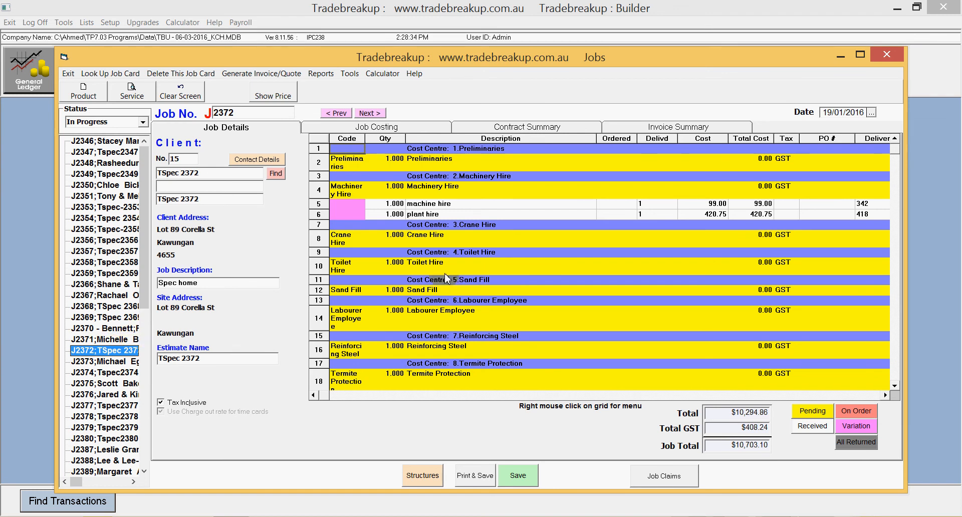
click(421, 205)
click(423, 215)
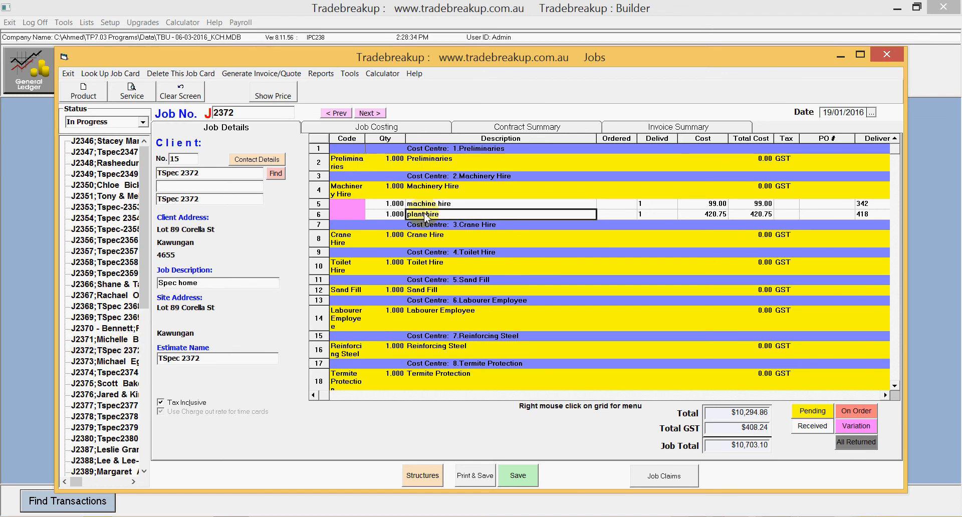
Examine the job costing of J2372 by cost centre, including the invoices for Machinery Hire and Plumbing Hardware.
click(381, 128)
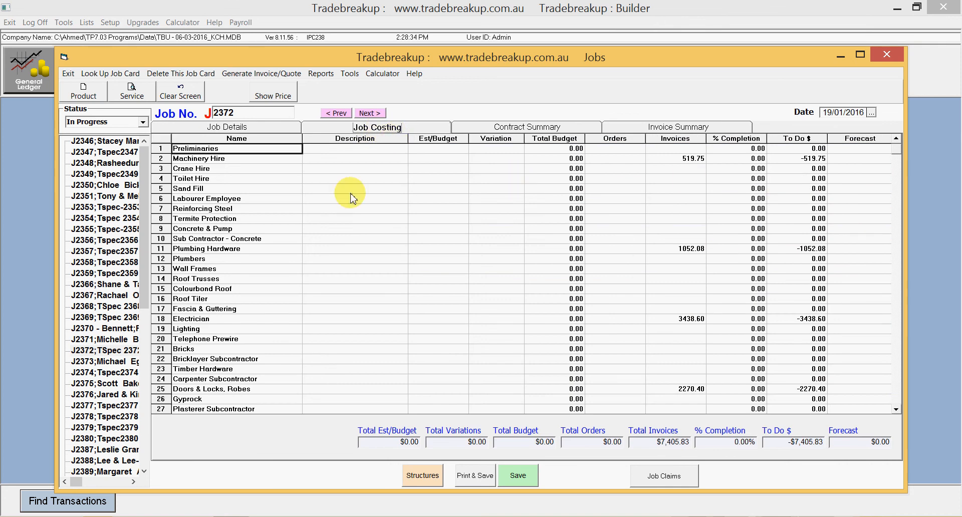
drag(193, 159, 236, 259)
drag(241, 300, 236, 156)
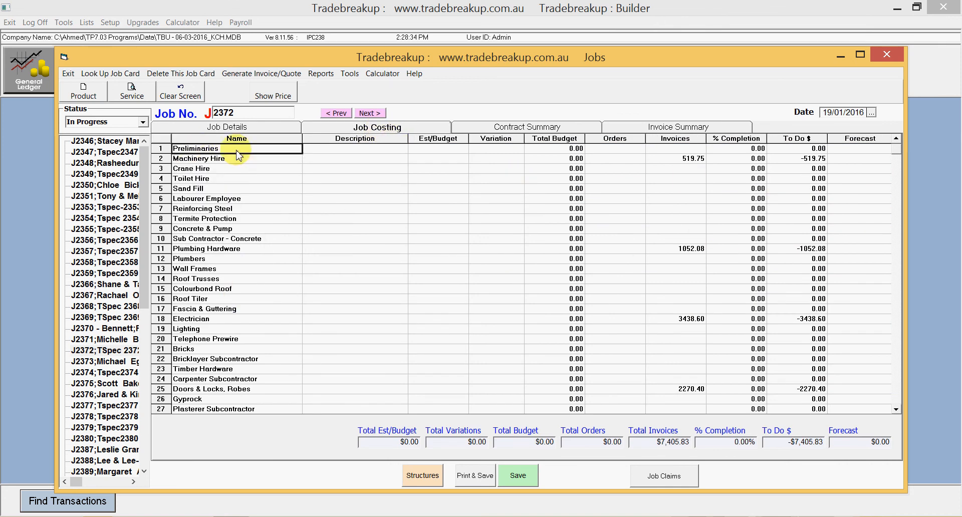
click(694, 160)
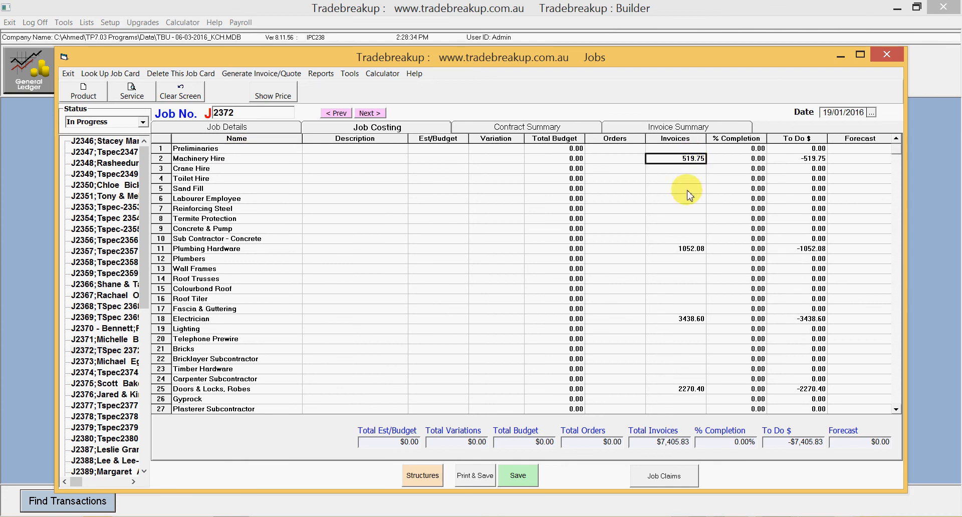
click(692, 251)
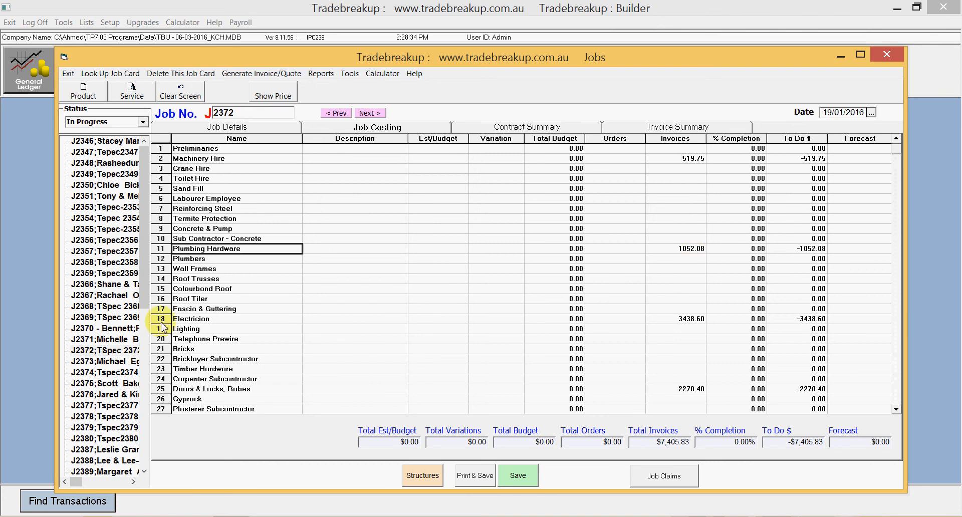
View the individual purchase entries behind the Electrician and Plumbing Hardware cost centres of job J2372.
click(198, 321)
double_click(199, 320)
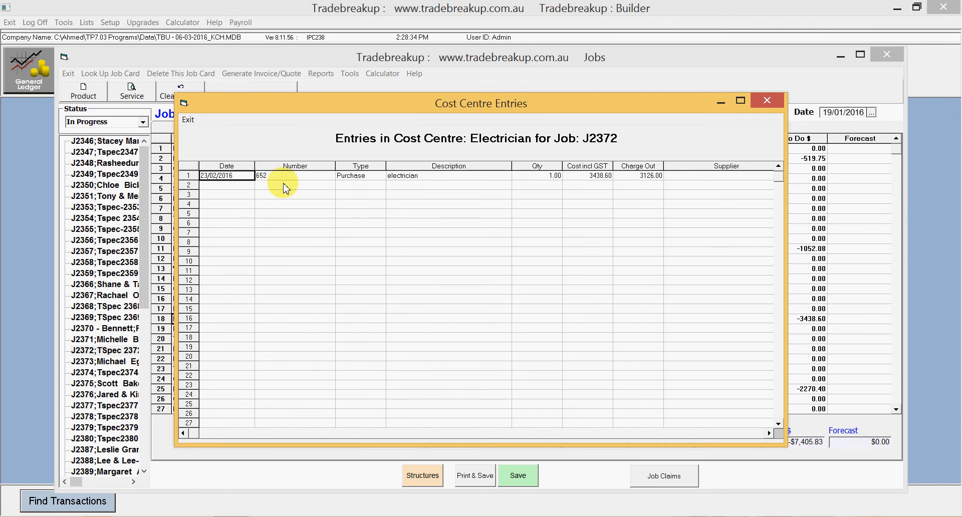
click(766, 101)
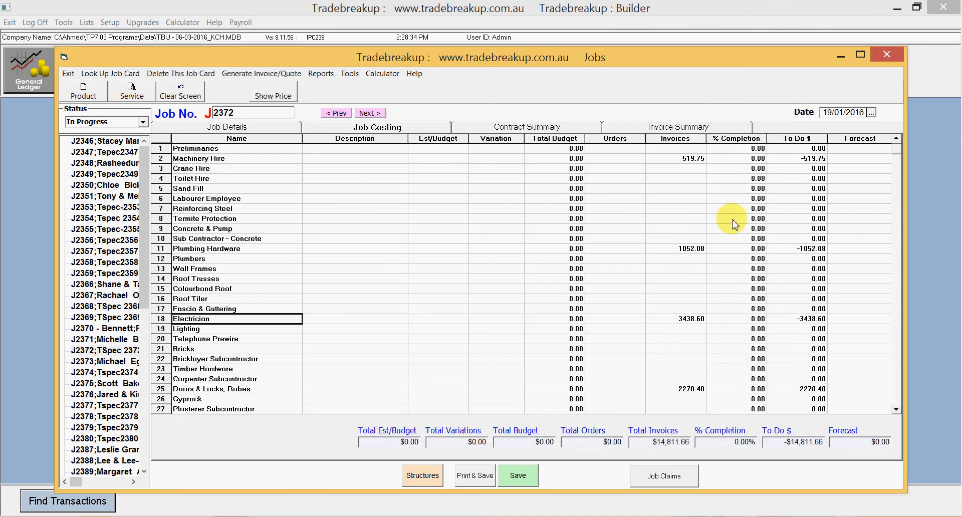
double_click(191, 250)
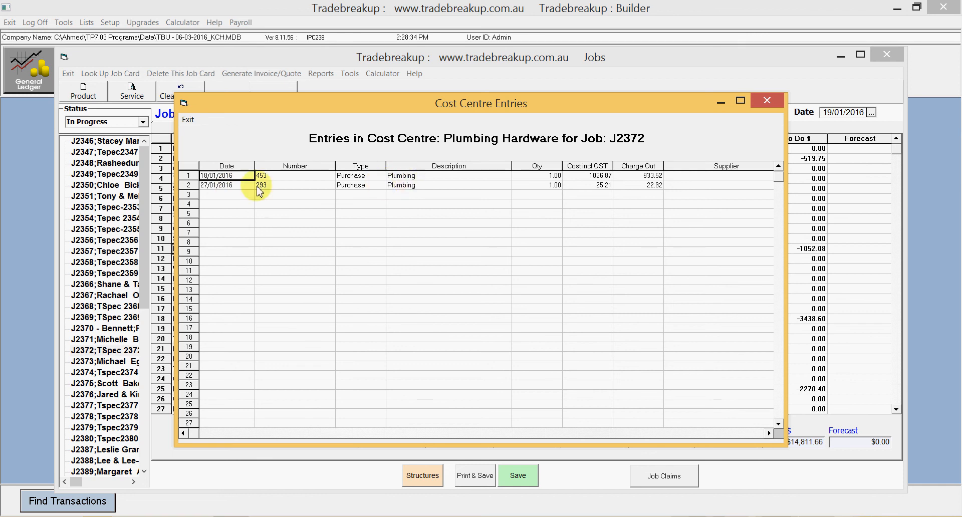
click(232, 186)
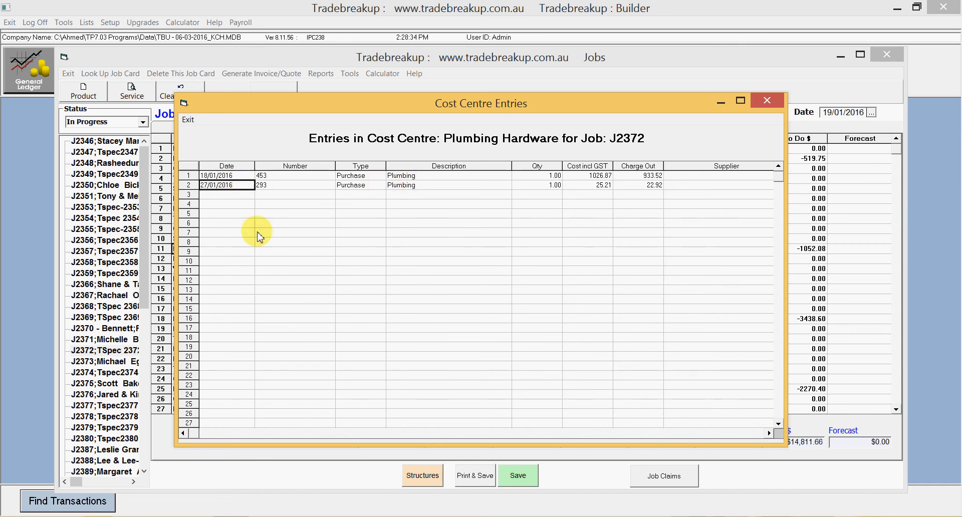
click(778, 105)
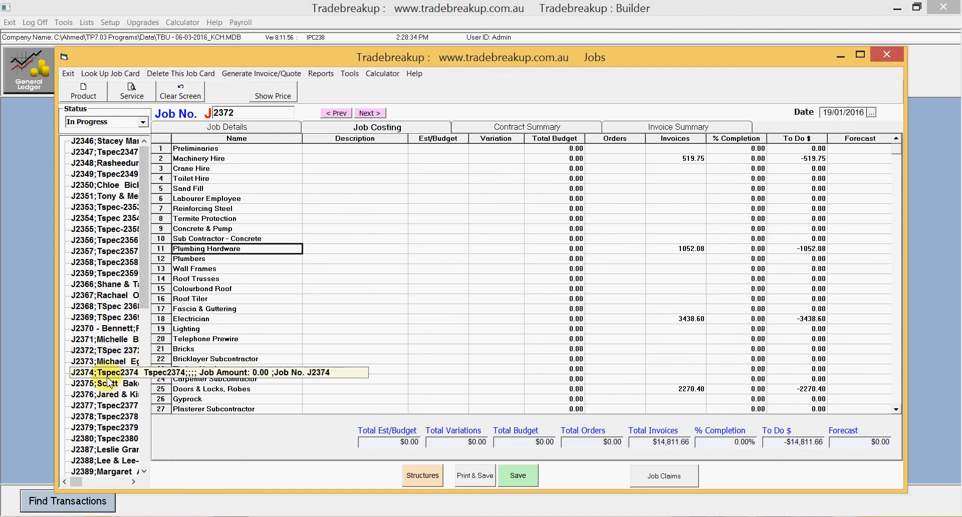
Open job J2402 and view the cost entries behind its Termite Protection and Carpenter Subcontractor cost centres.
click(148, 456)
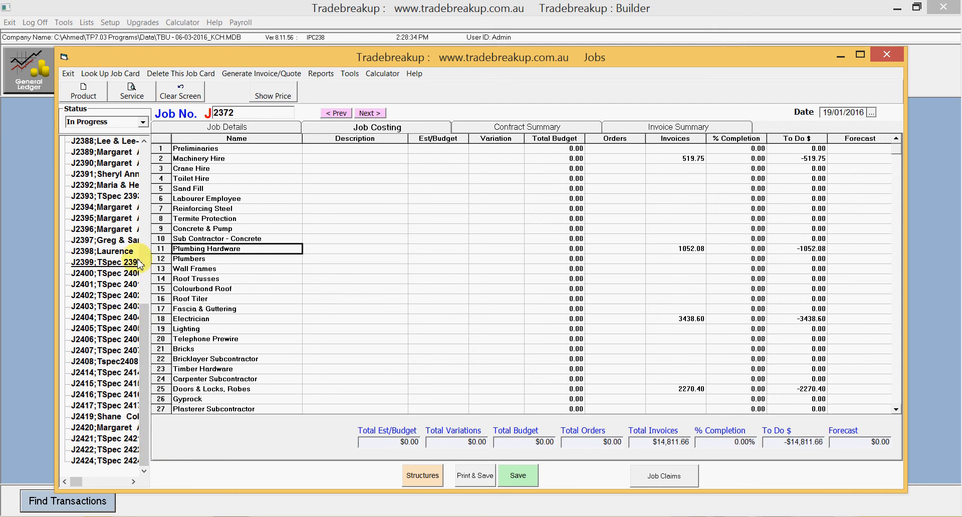
click(109, 296)
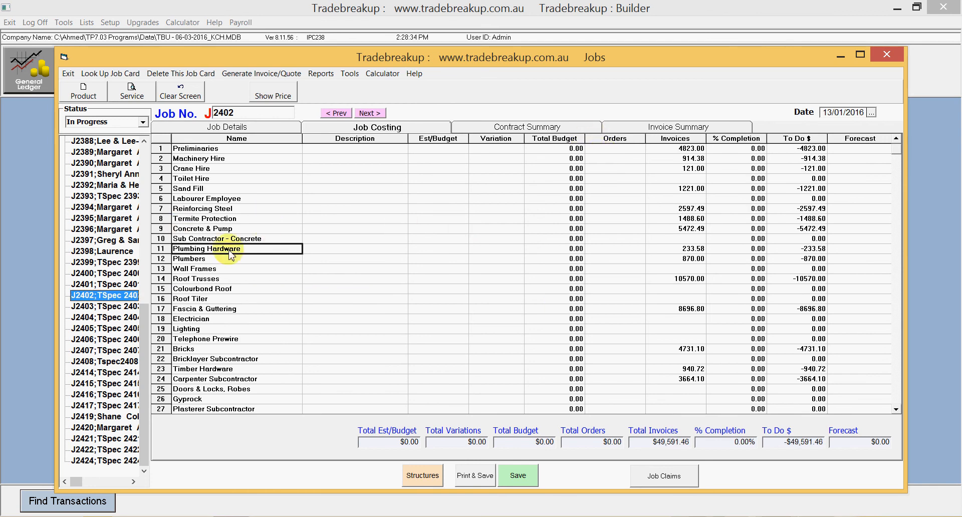
double_click(226, 219)
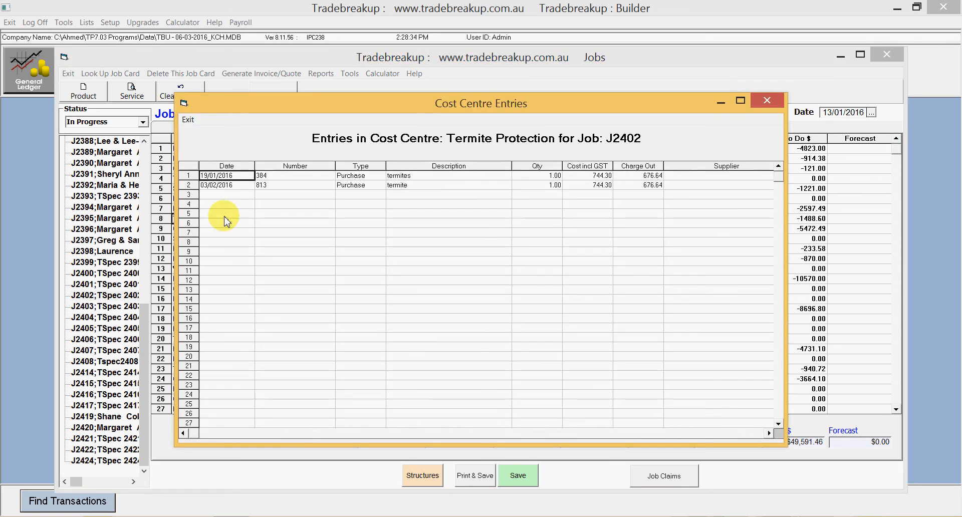
click(772, 106)
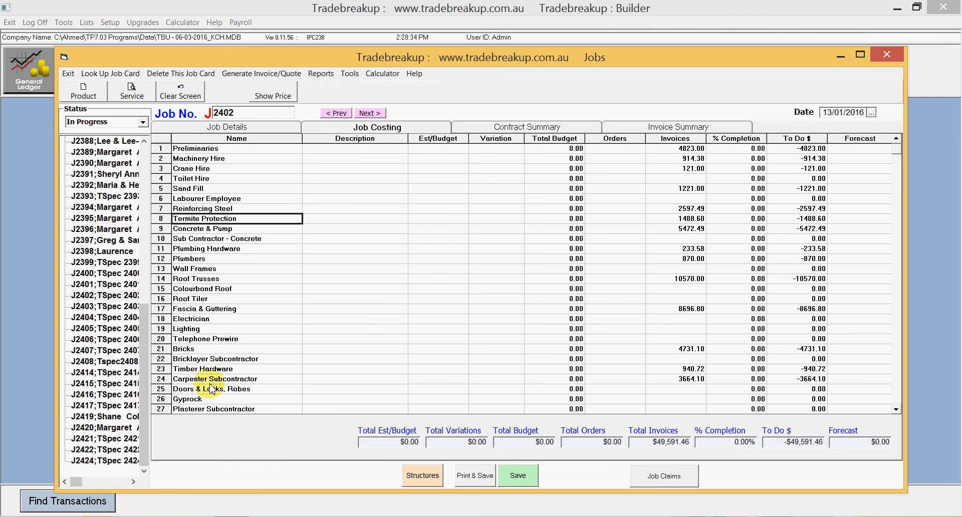
double_click(209, 379)
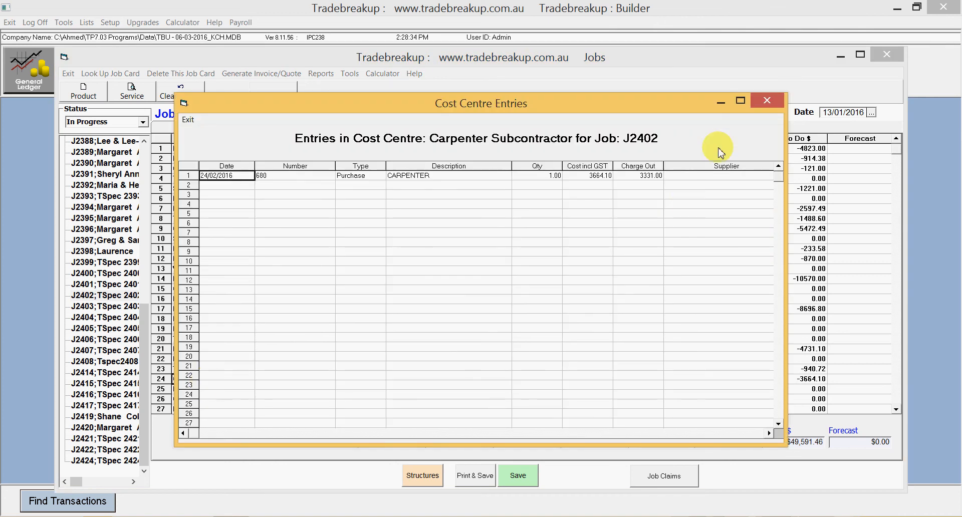
click(766, 100)
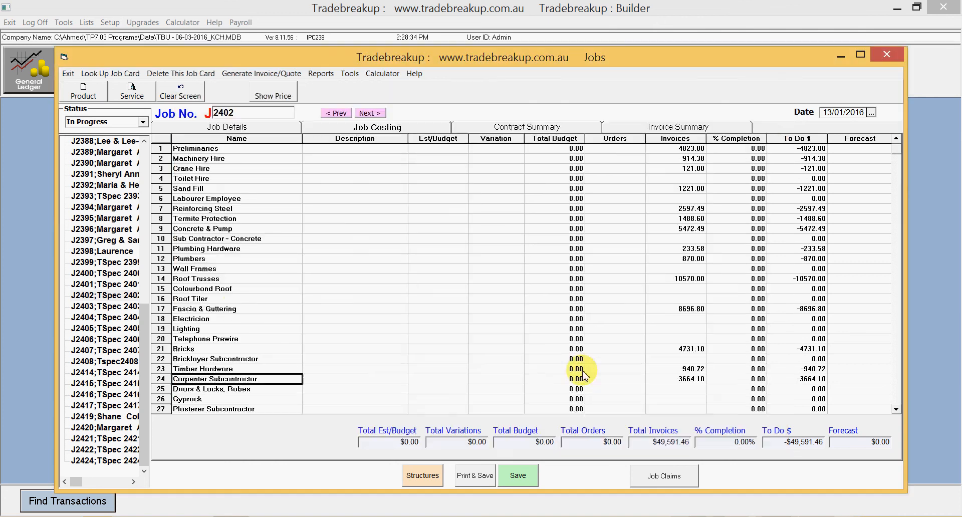
Check the Colourbond Roof and Bricklayer Subcontractor cost centres of job J2402 for recorded entries.
double_click(212, 290)
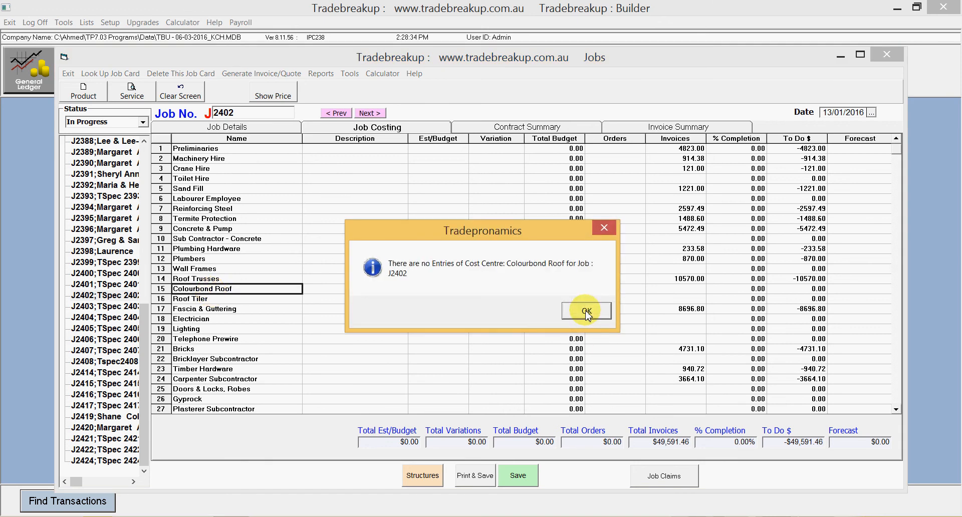
click(587, 311)
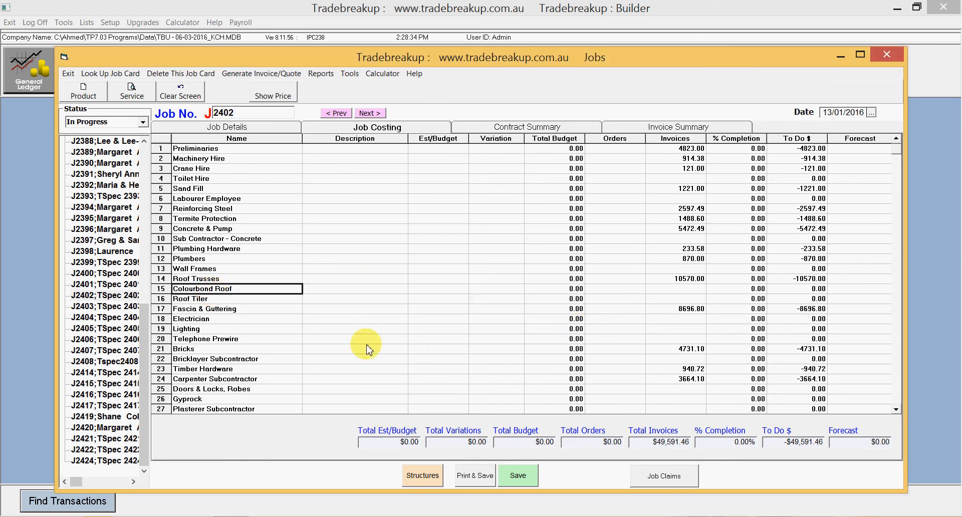
double_click(242, 360)
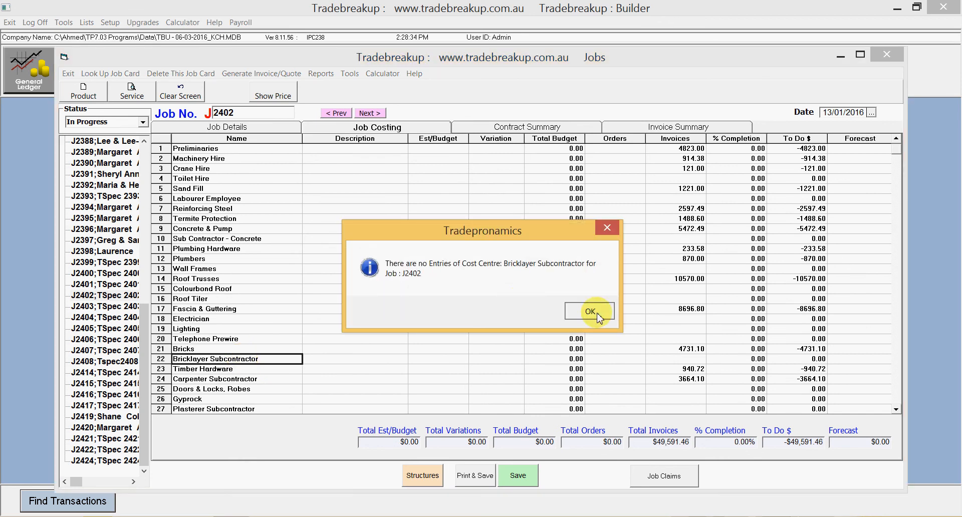
click(590, 311)
click(696, 360)
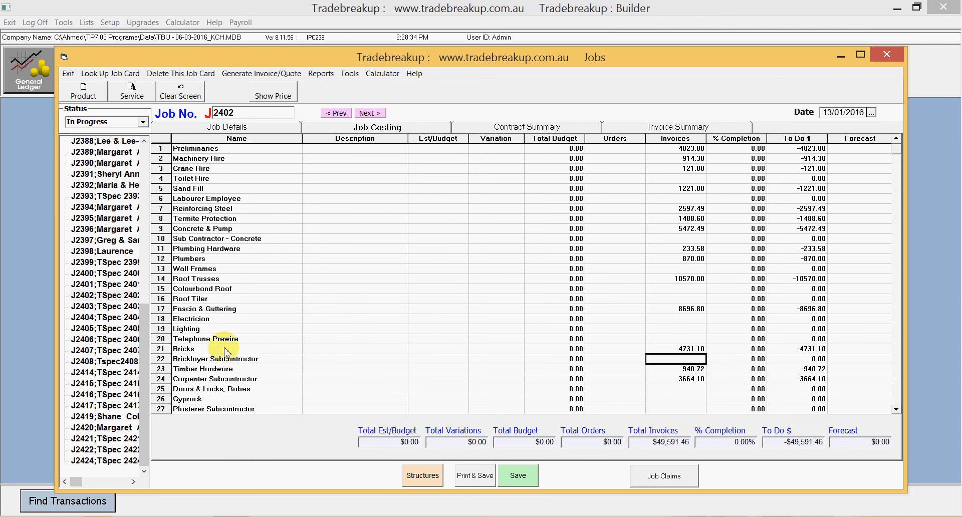
View the purchase entries for Bricks and Preliminaries in job J2402, checking the cost and charge-out of the second Bricks entry.
double_click(193, 349)
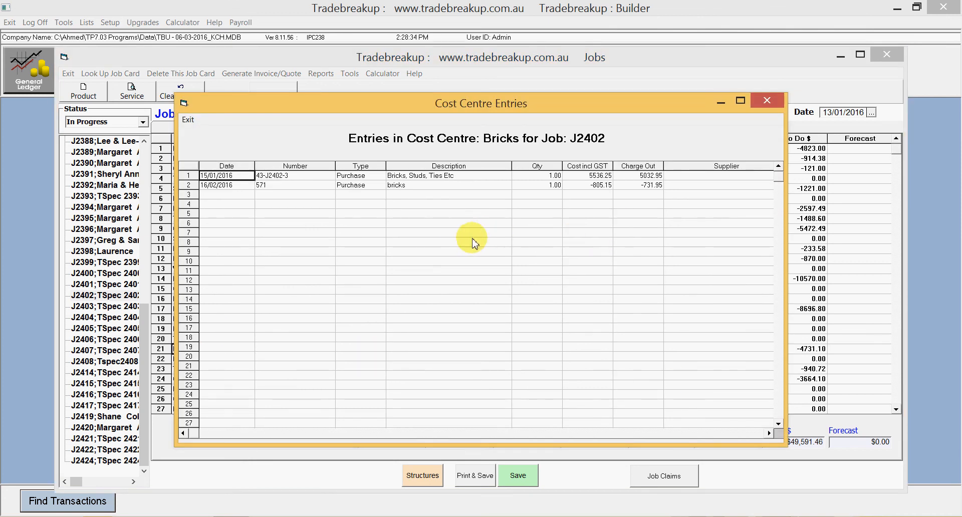
click(597, 189)
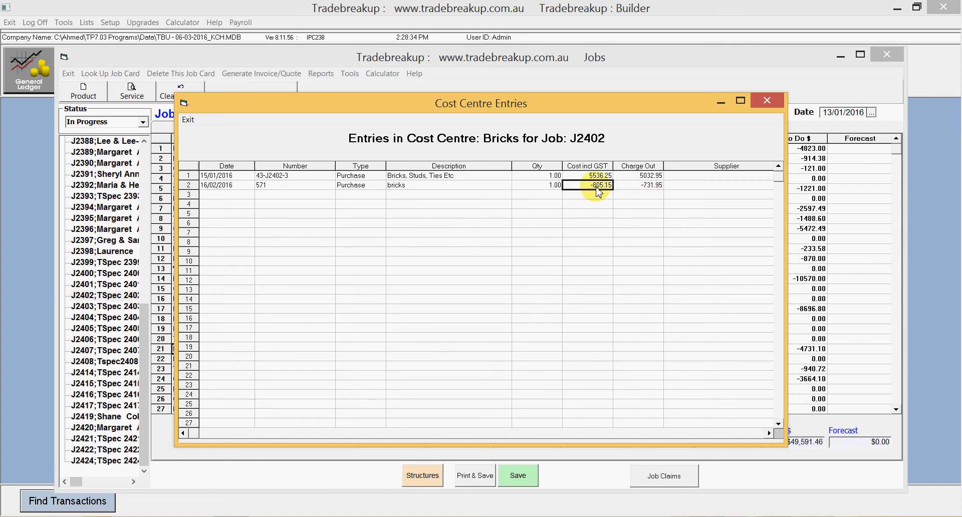
click(655, 187)
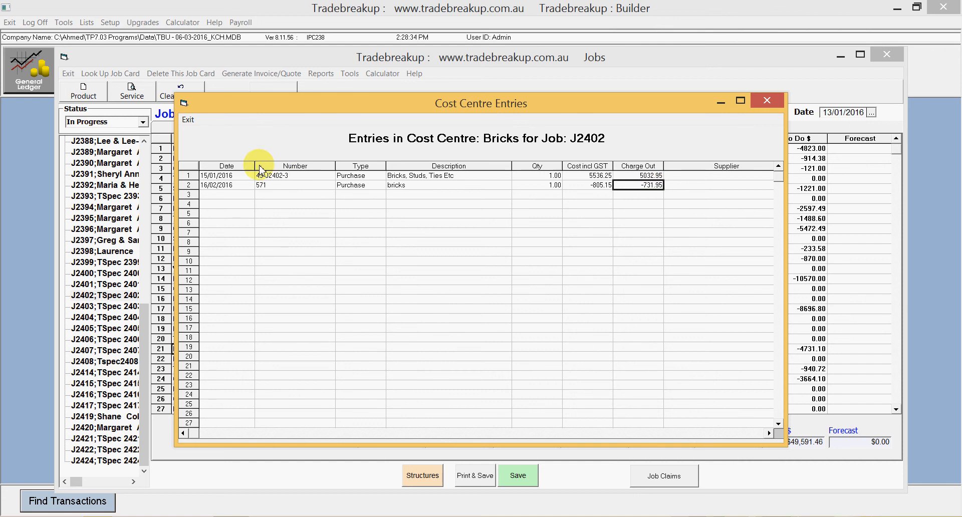
click(191, 121)
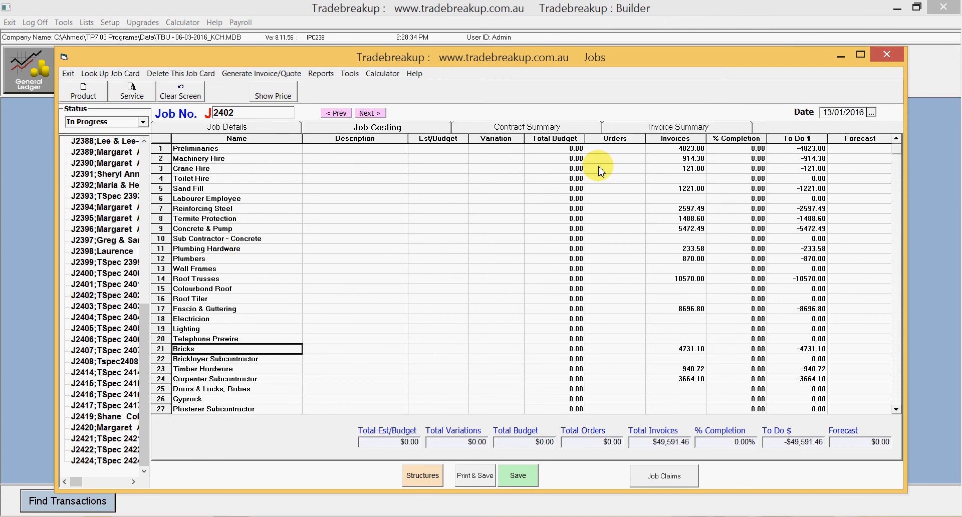
double_click(198, 149)
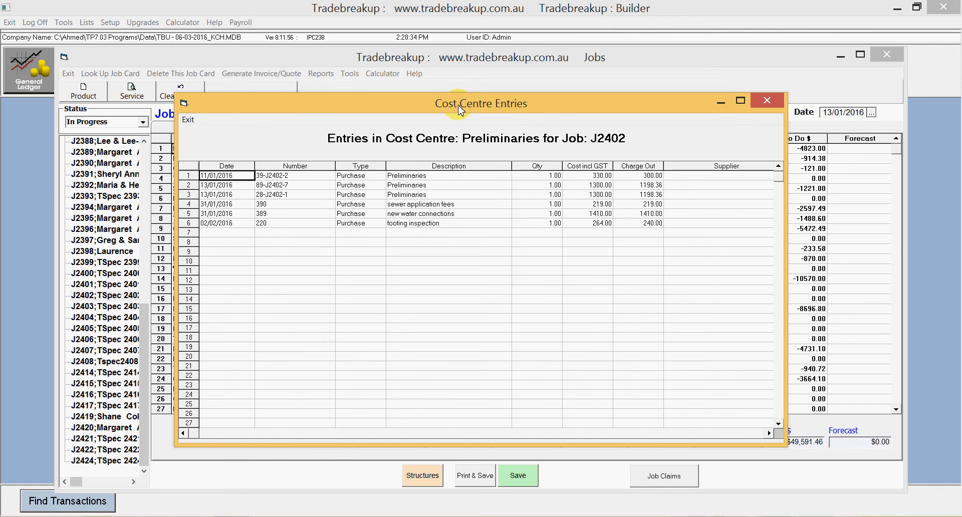
click(188, 119)
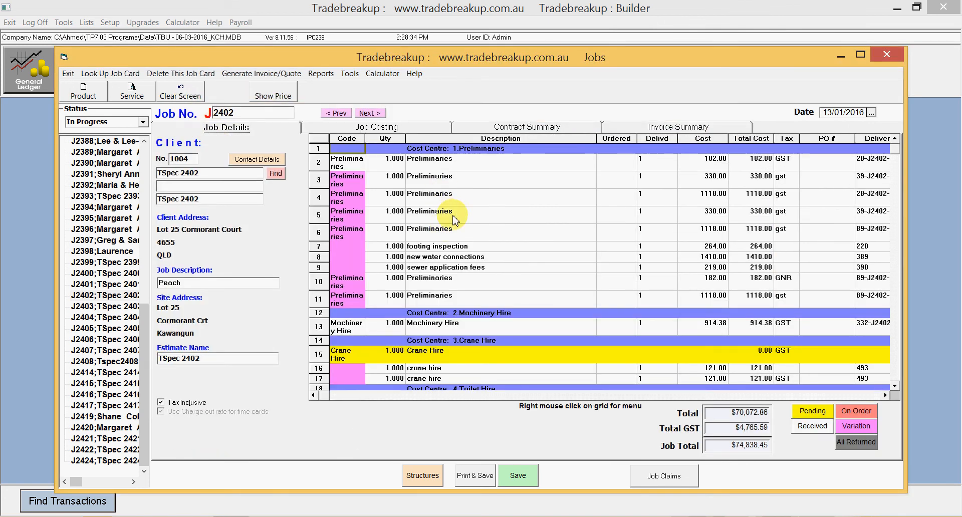
Examine the footing inspection line's cost, total, delivery number and delivered quantity in the details of J2402, and return to its job costing.
click(453, 214)
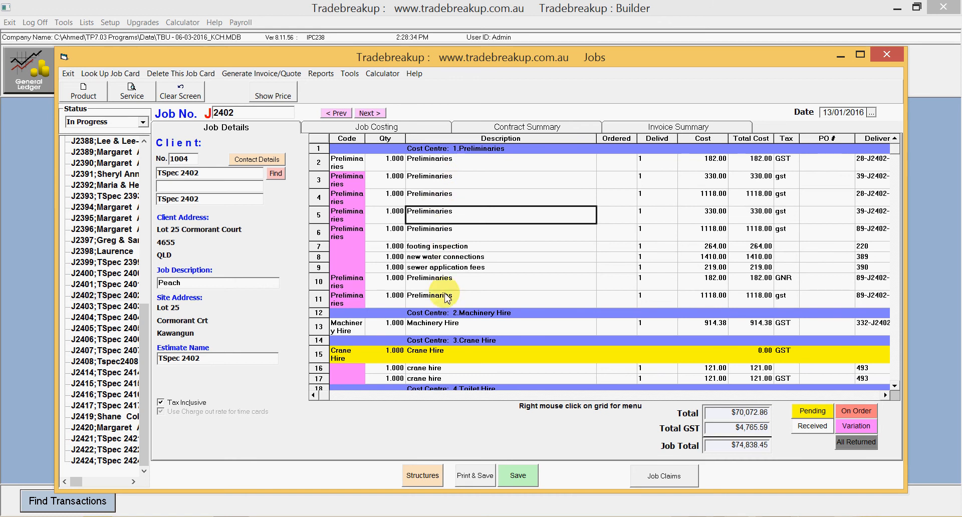
click(434, 246)
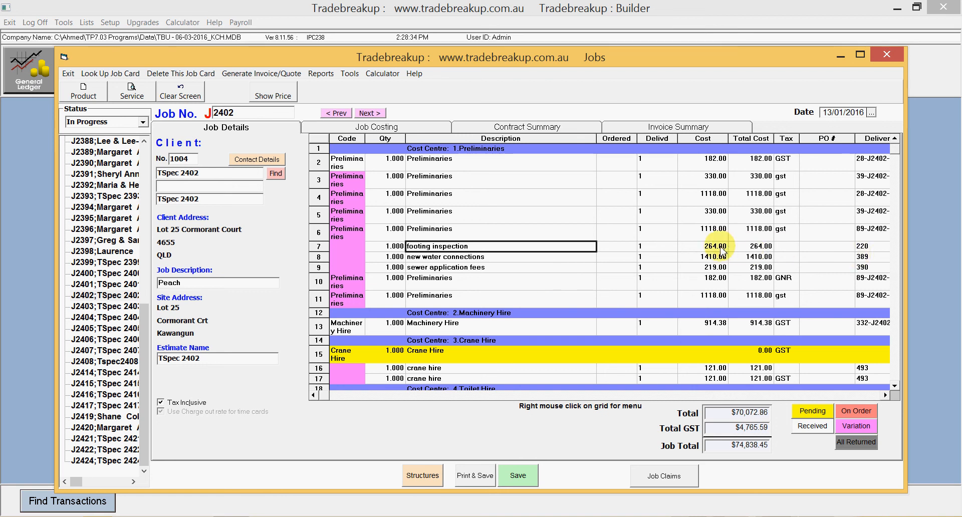
click(752, 246)
click(875, 247)
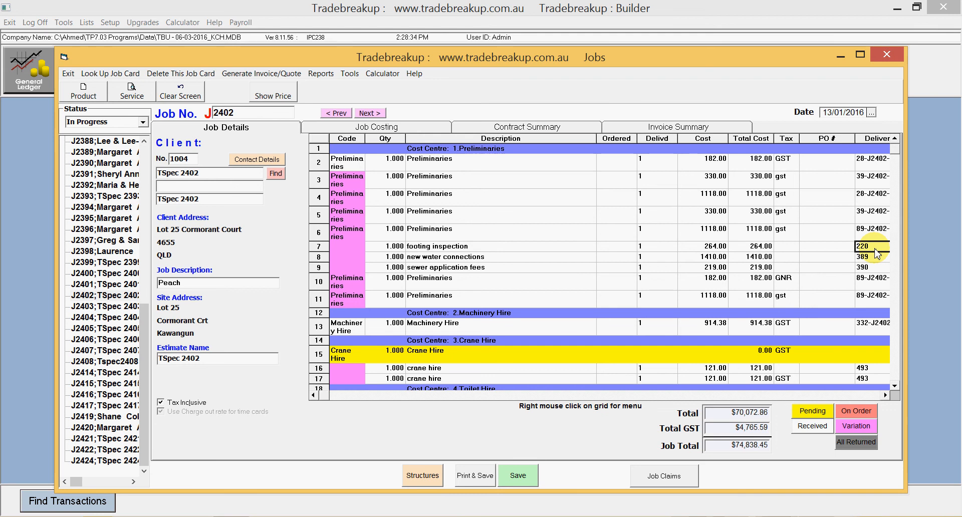
click(886, 395)
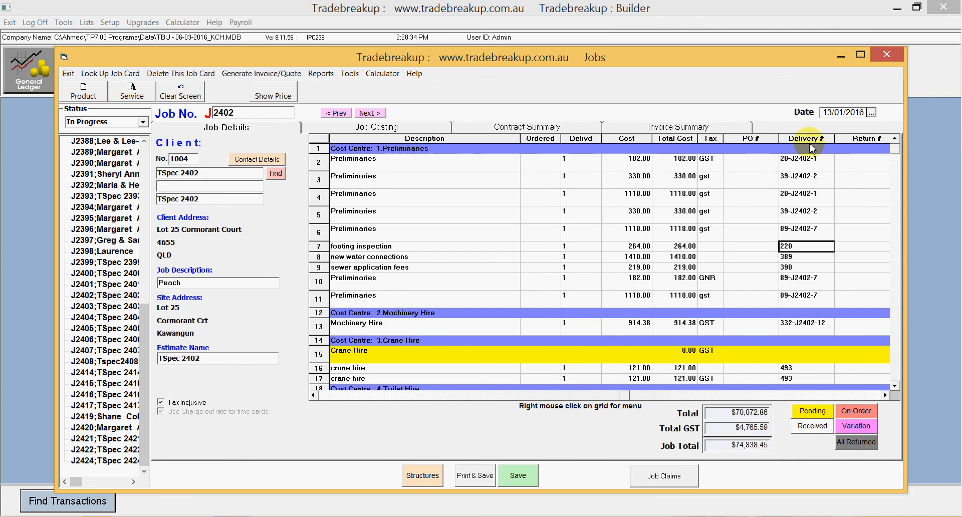
click(573, 247)
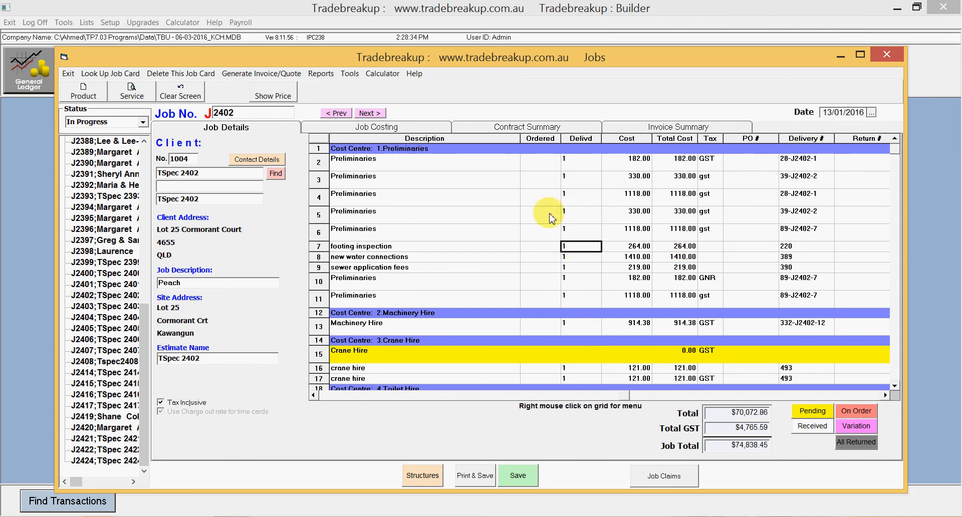
click(391, 128)
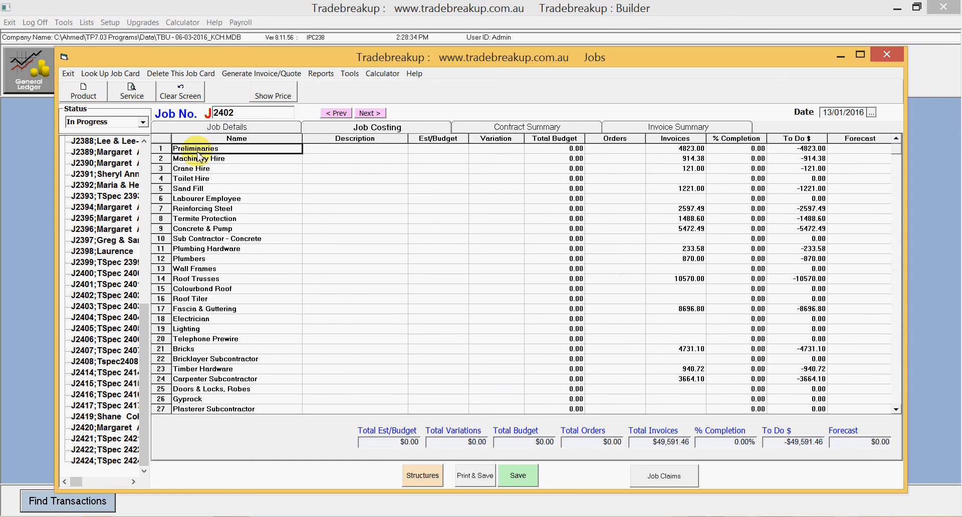
Leave the job card in the background and open a new purchase invoice in Purchases.
click(38, 189)
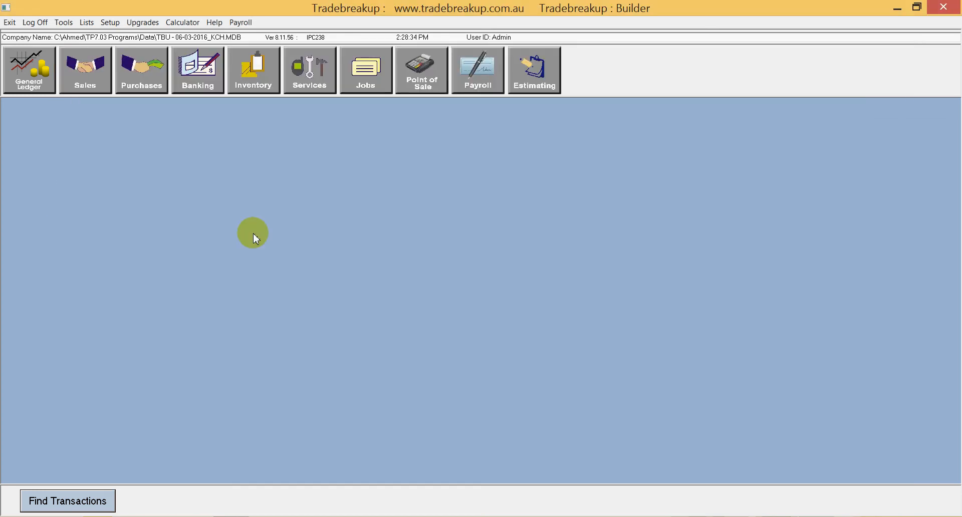
click(142, 71)
click(231, 166)
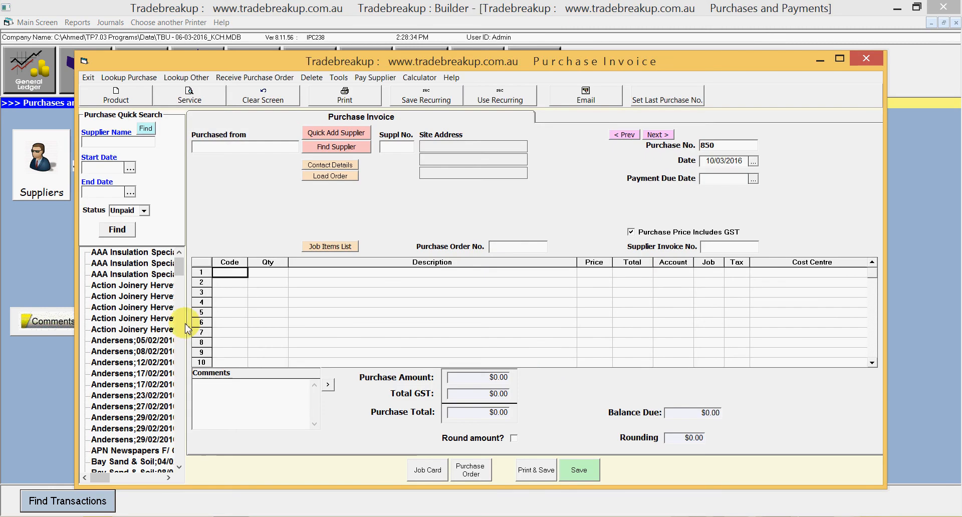
Bring back the job card for J2402 to check its job number, and leave it for the Purchases screen.
click(45, 247)
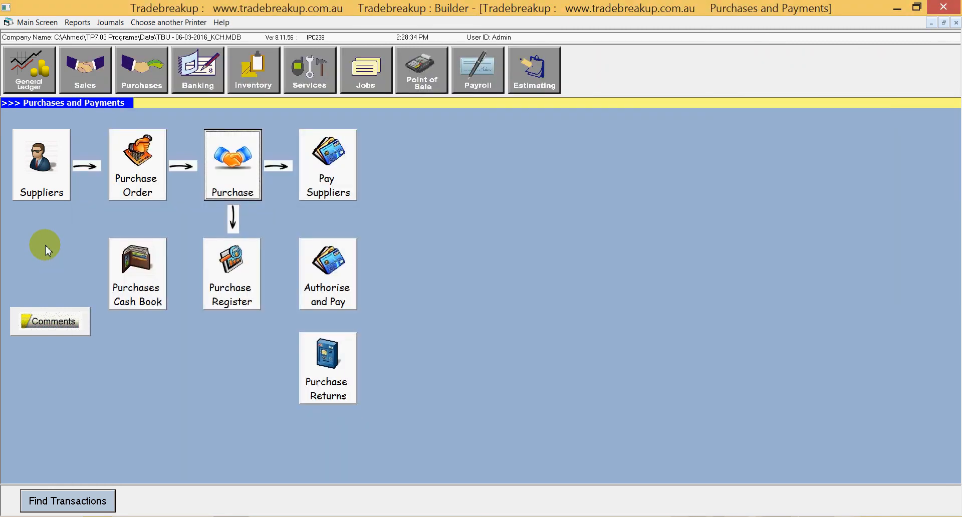
click(366, 70)
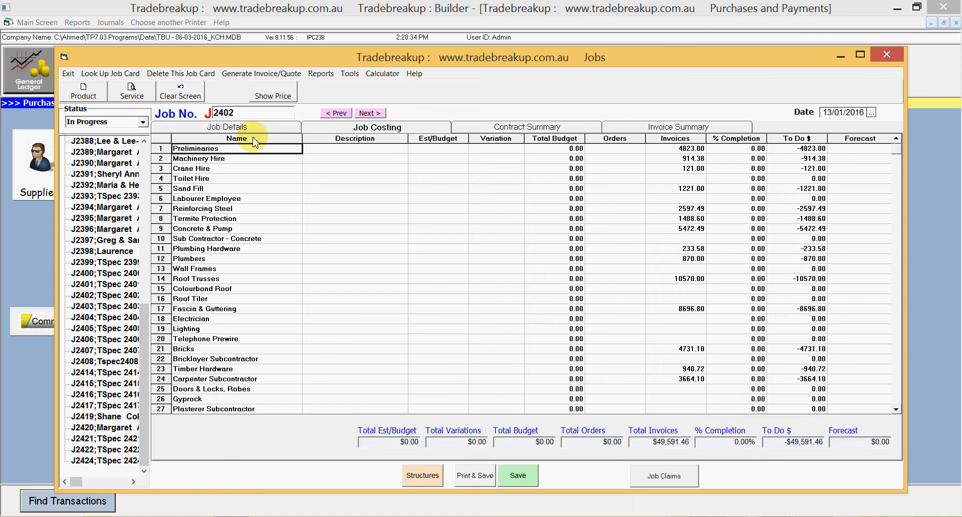
click(229, 113)
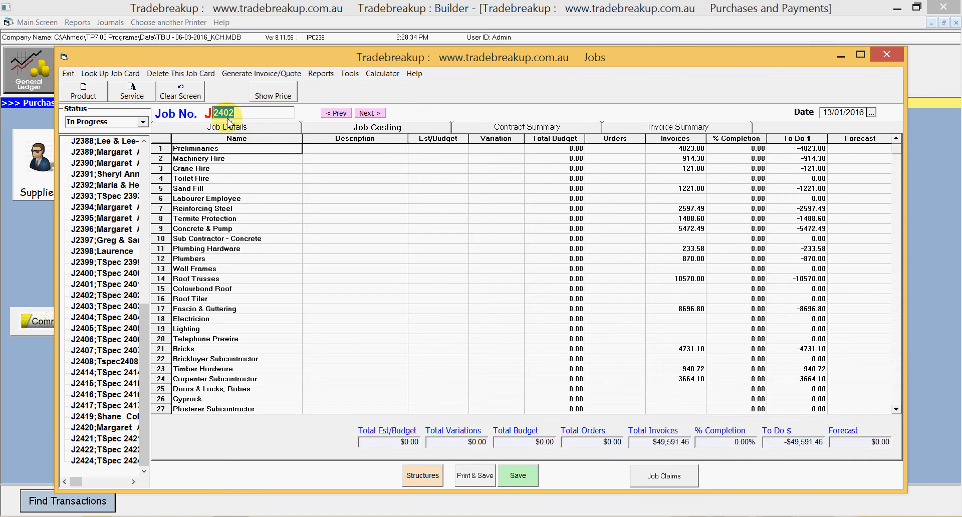
click(26, 243)
Return to the blank purchase invoice and select Andersens from the supplier list as its supplier.
click(235, 151)
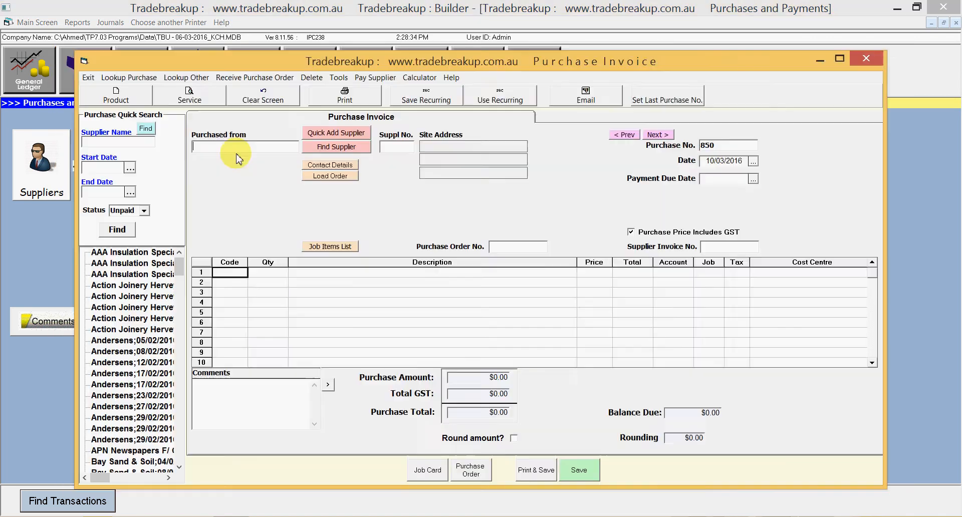
click(336, 146)
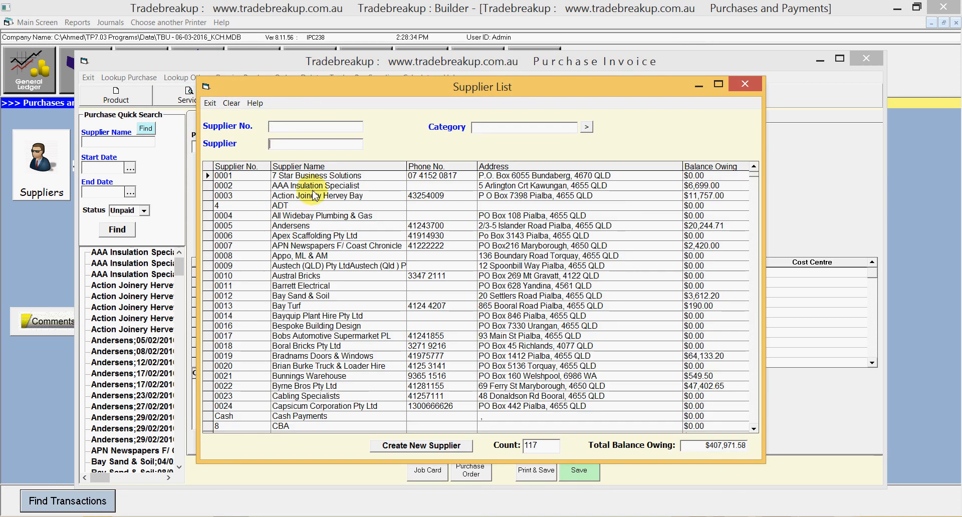
double_click(300, 229)
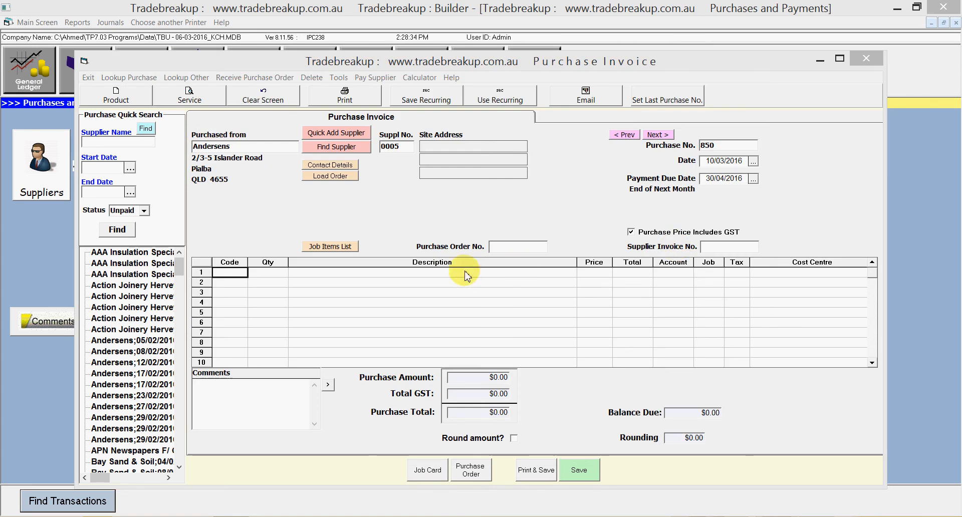
Start the first line of the purchase invoice with quantity 1 and the description Council Fees.
click(276, 274)
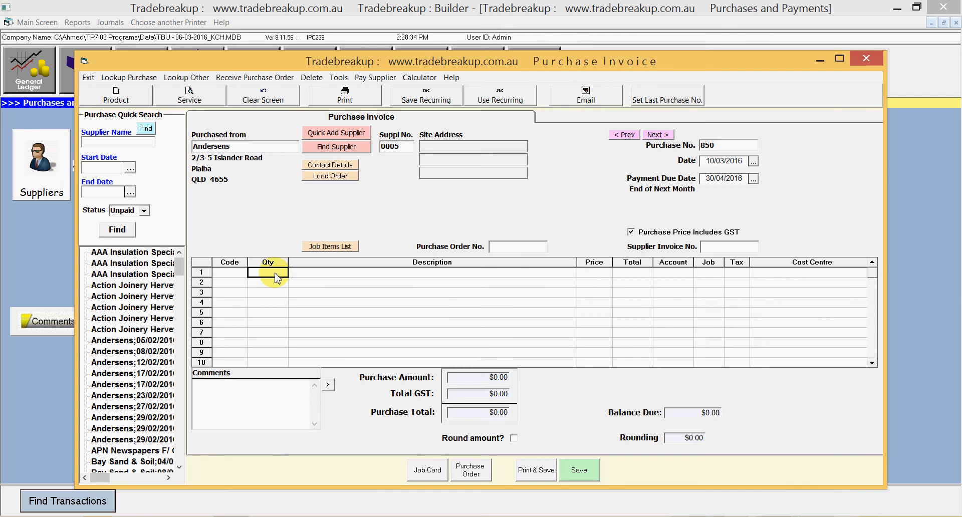
click(311, 275)
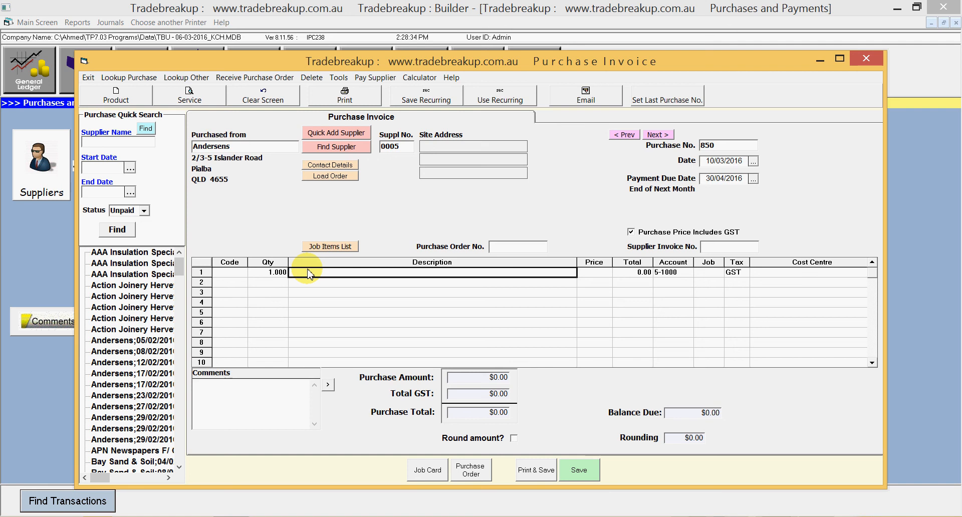
text(Coun)
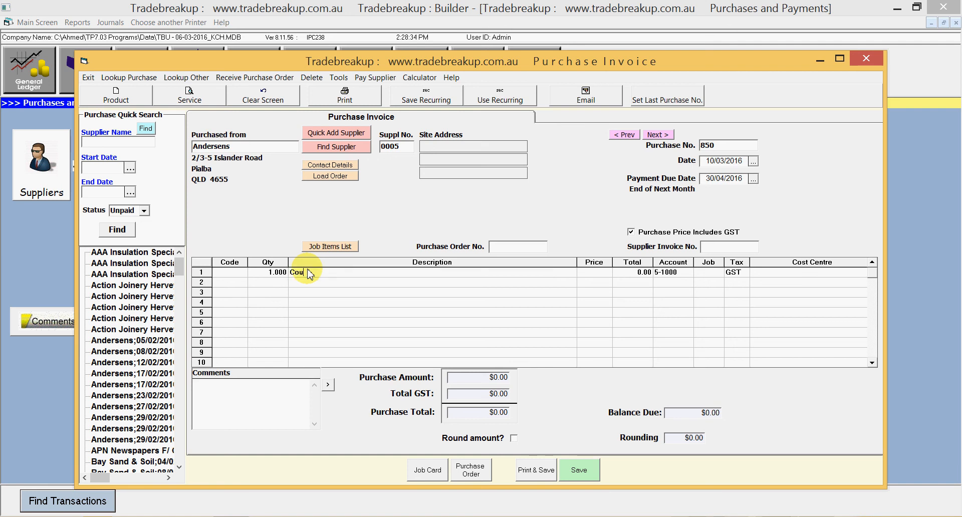
text(cile)
key(BackSpace)
key(BackSpace)
key(BackSpace)
key(BackSpace)
text(Fees)
key(Tab)
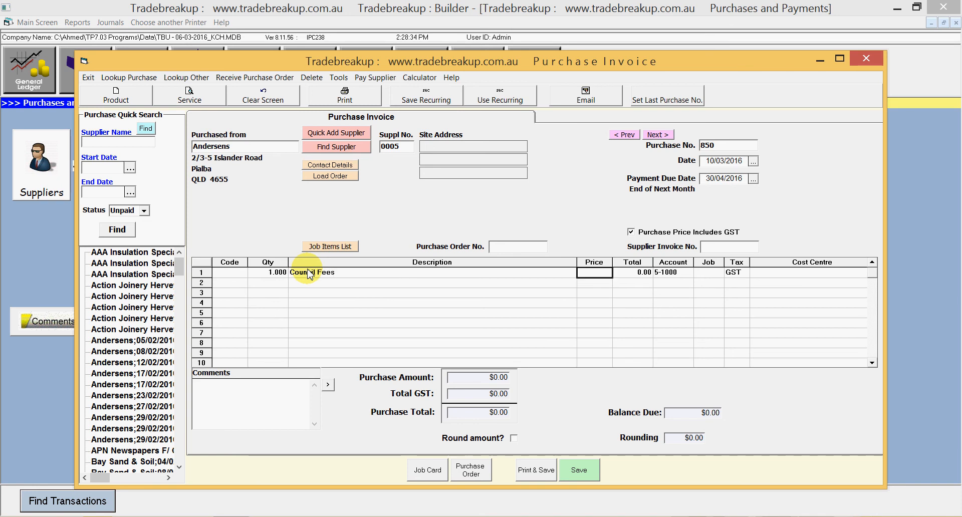
Set the price of the Council Fees line to 1000.
text(100)
key(Tab)
key(Tab)
key(Tab)
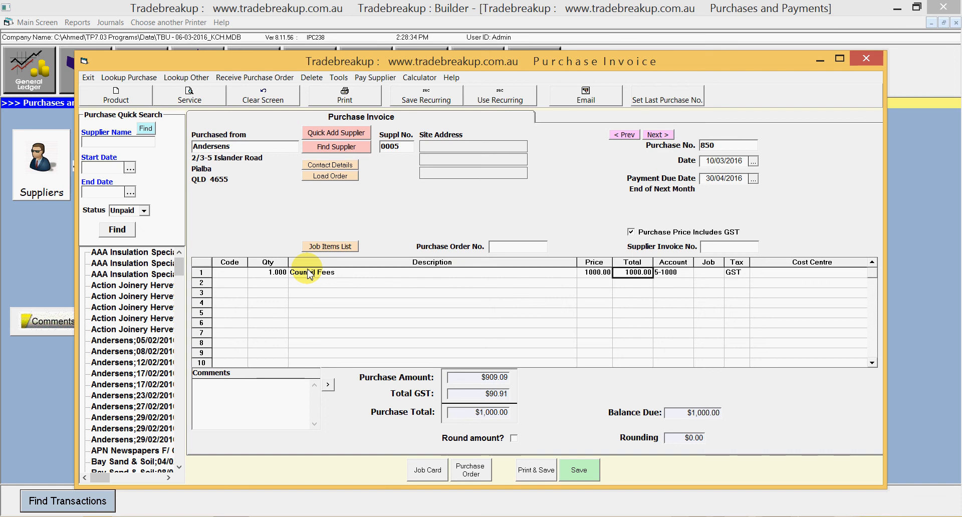
Check the job number on the open J2402 job card and return to the purchase invoice.
text(j)
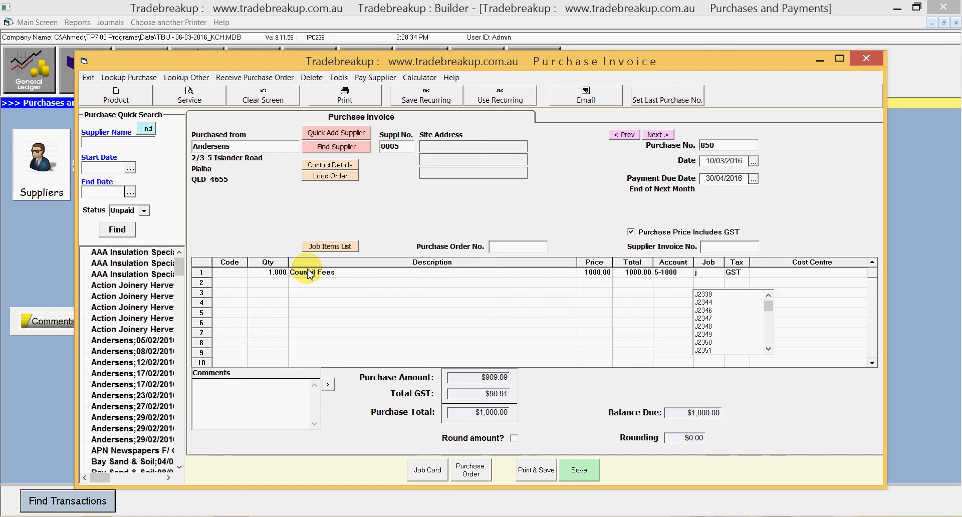
text(2)
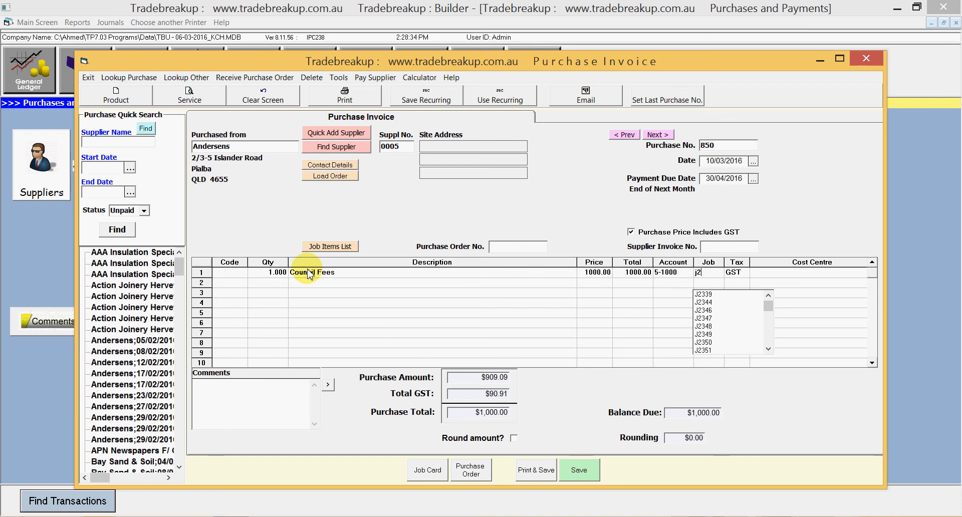
click(56, 244)
click(368, 67)
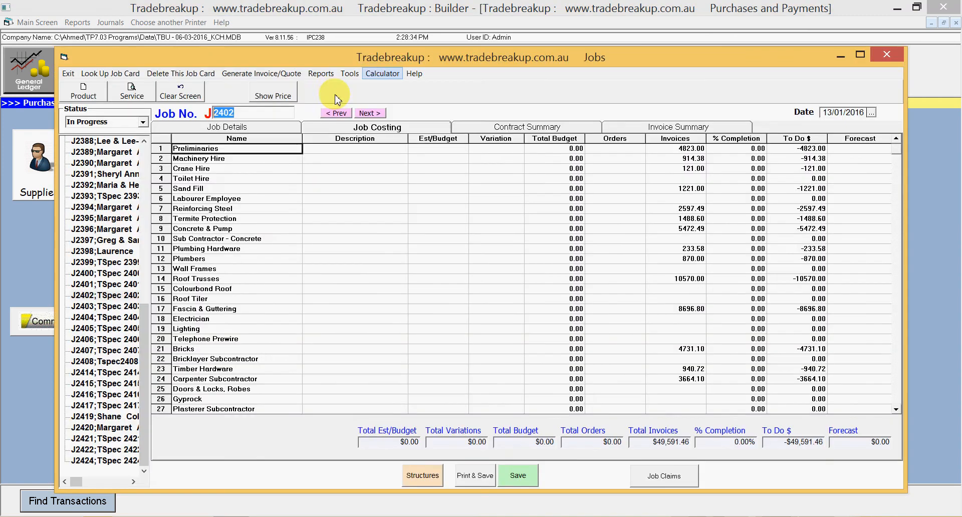
click(29, 256)
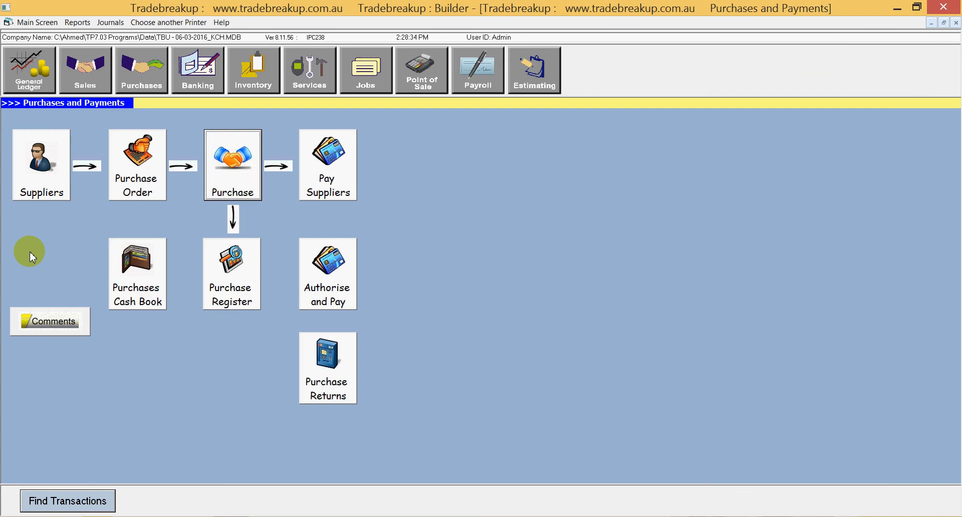
click(232, 161)
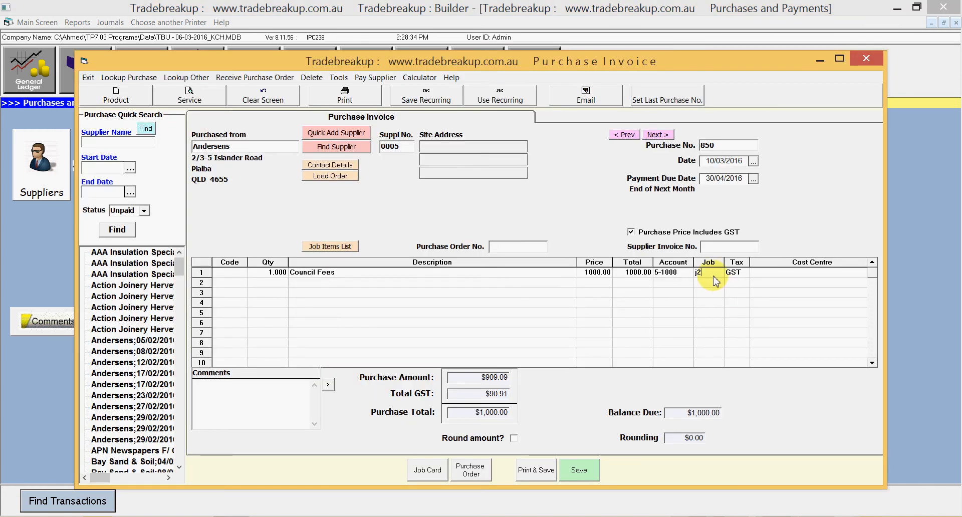
Assign the Council Fees line of the purchase invoice to job J2402.
double_click(714, 277)
text(j24)
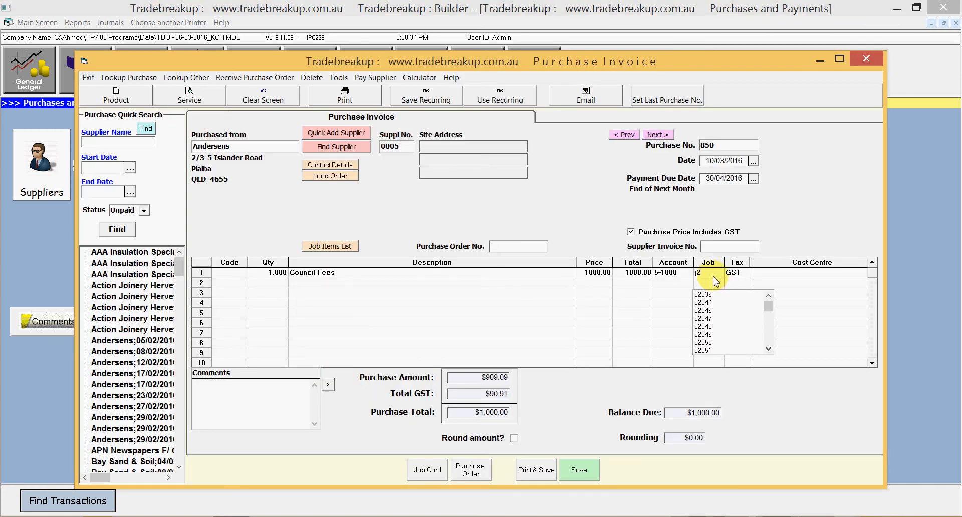
text(02)
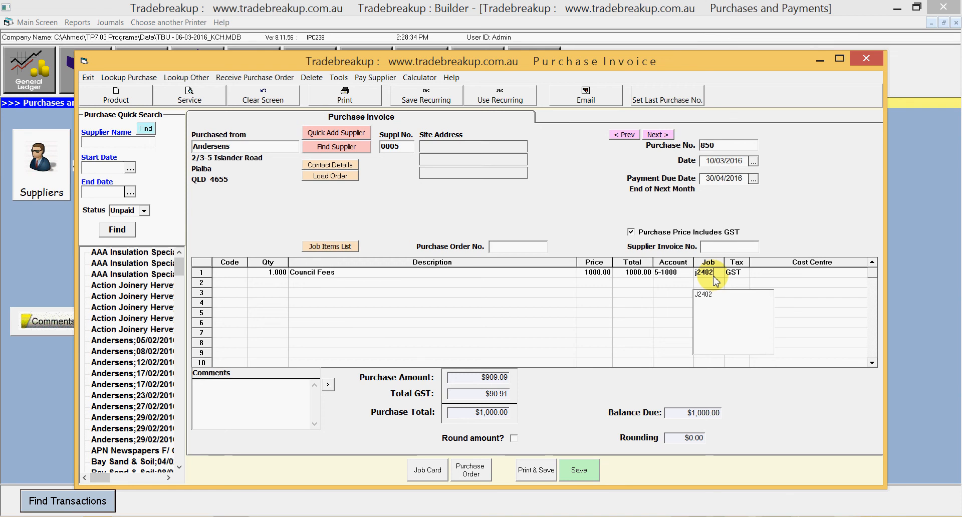
click(704, 295)
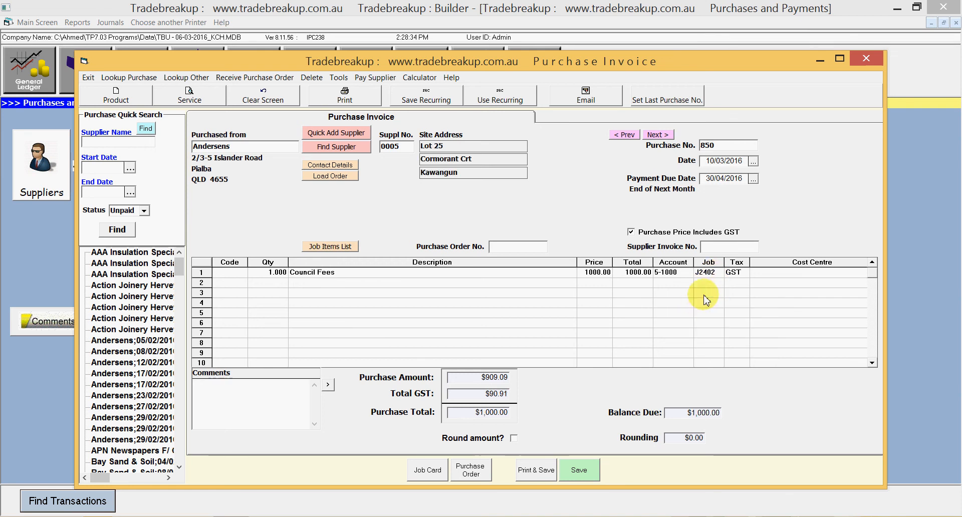
Set the cost centre of the Council Fees line to Preliminaries.
click(787, 276)
text(c)
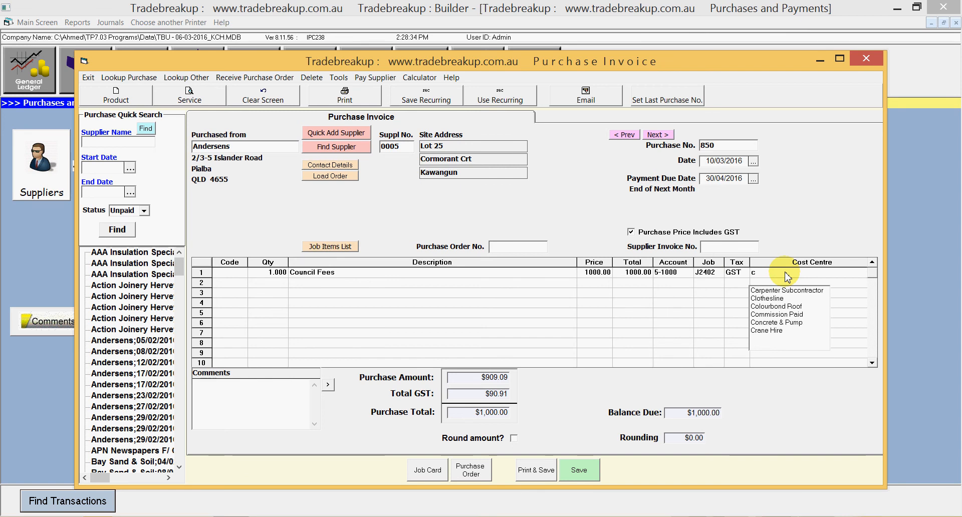
key(BackSpace)
text(p)
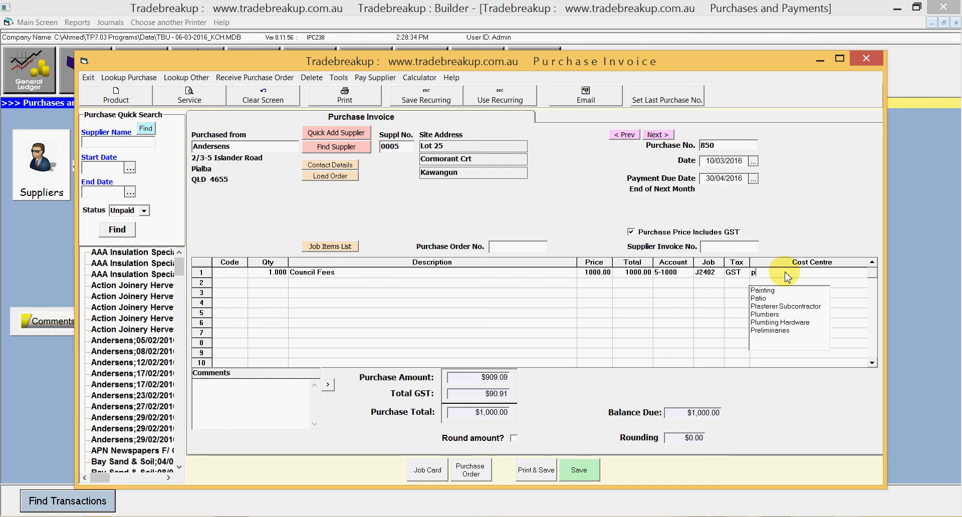
click(771, 330)
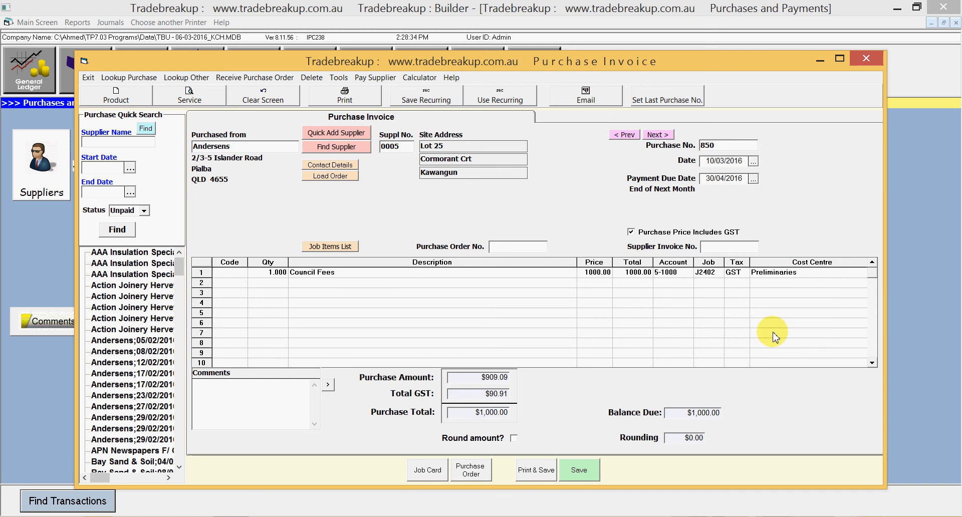
Add a second invoice line with quantity 1, description DA and price 1000.
click(271, 284)
click(324, 284)
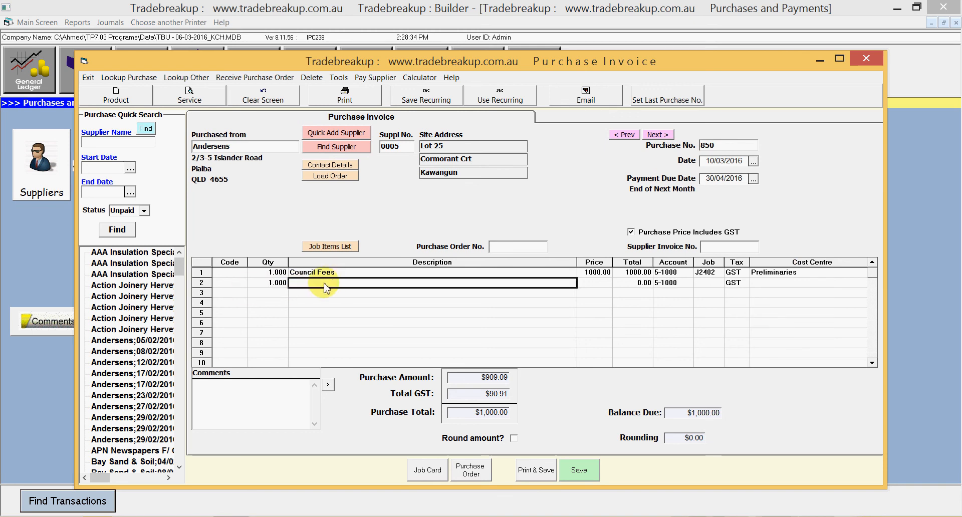
text(D)
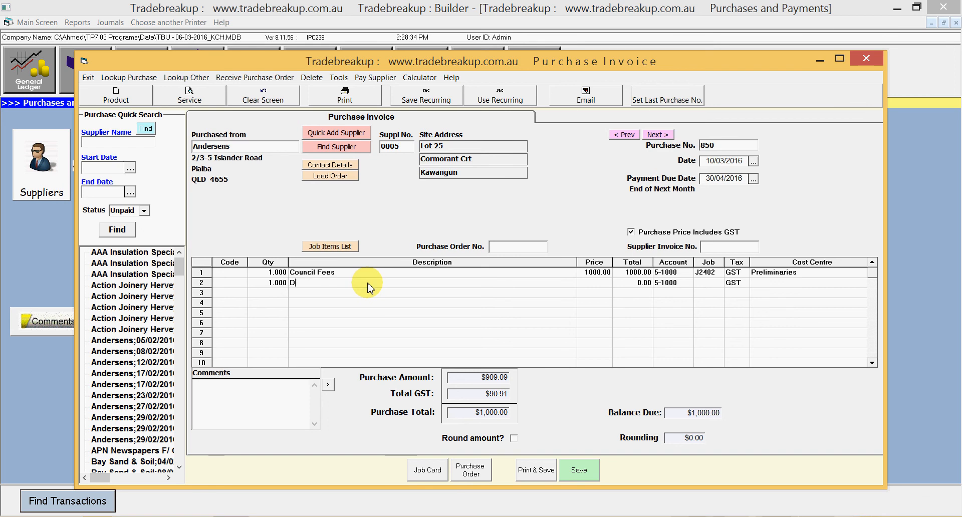
text(A)
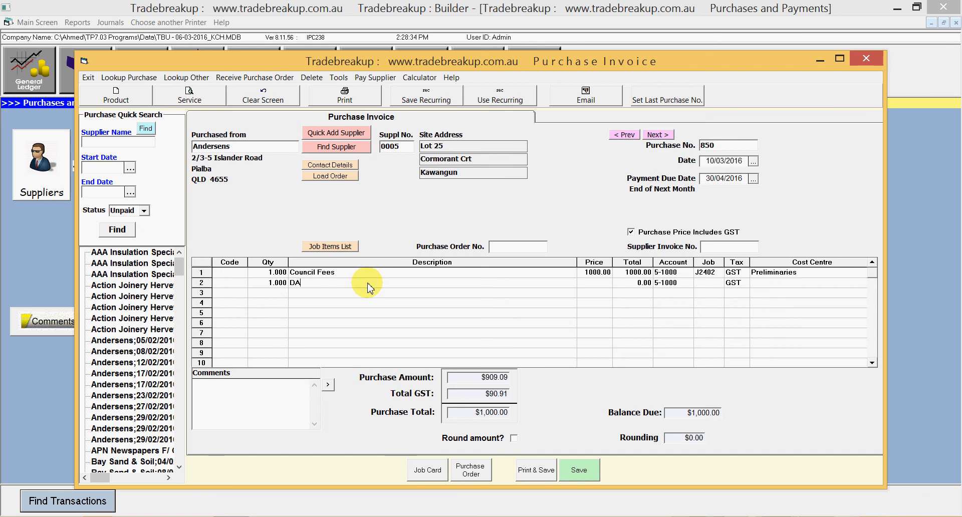
click(592, 283)
text(1000)
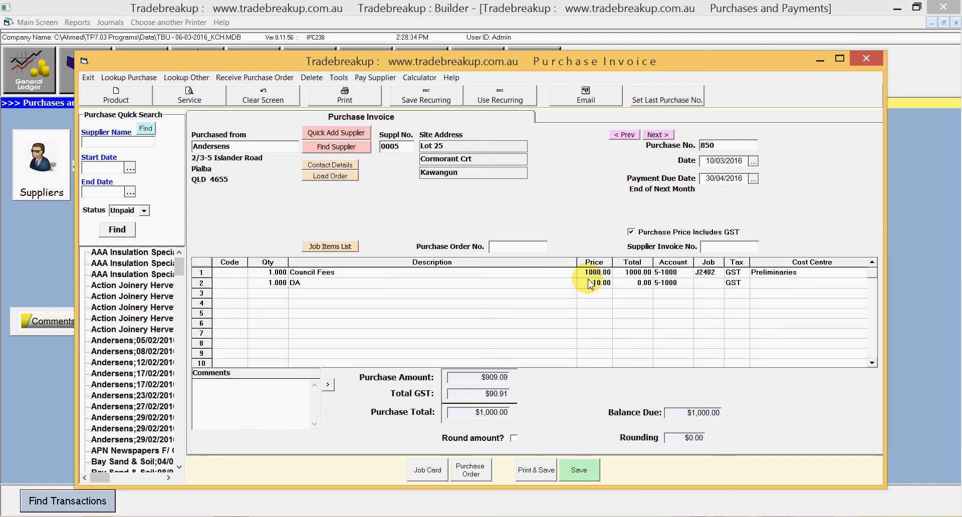
Assign the DA line to job J2402 and the Preliminaries cost centre.
click(707, 284)
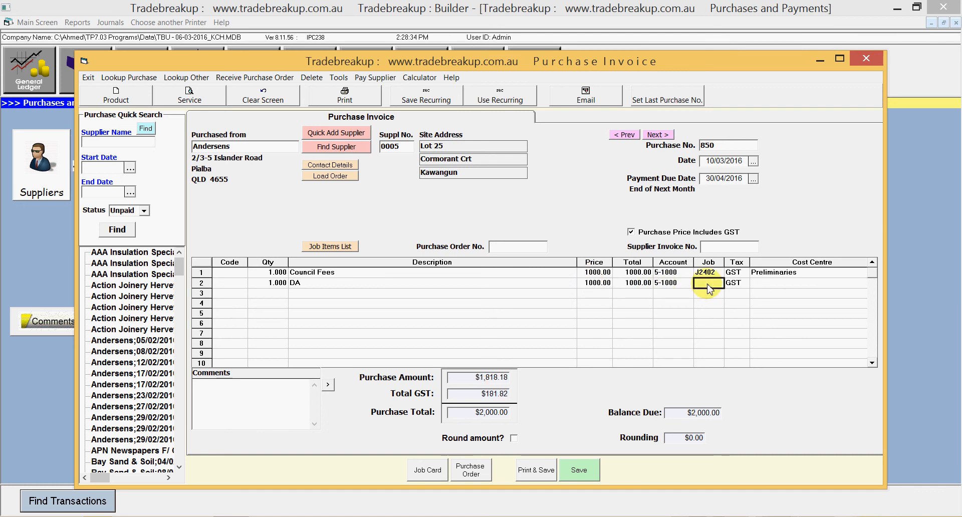
text(J)
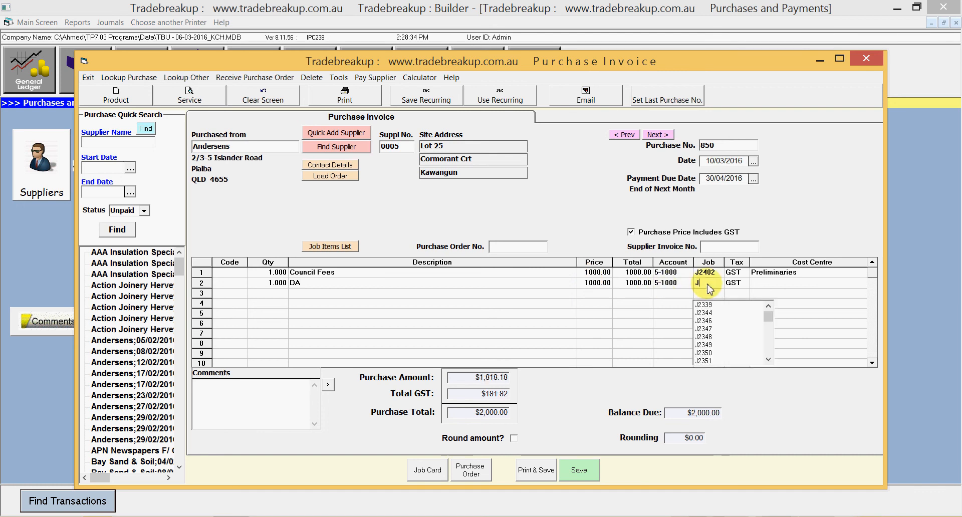
text(24)
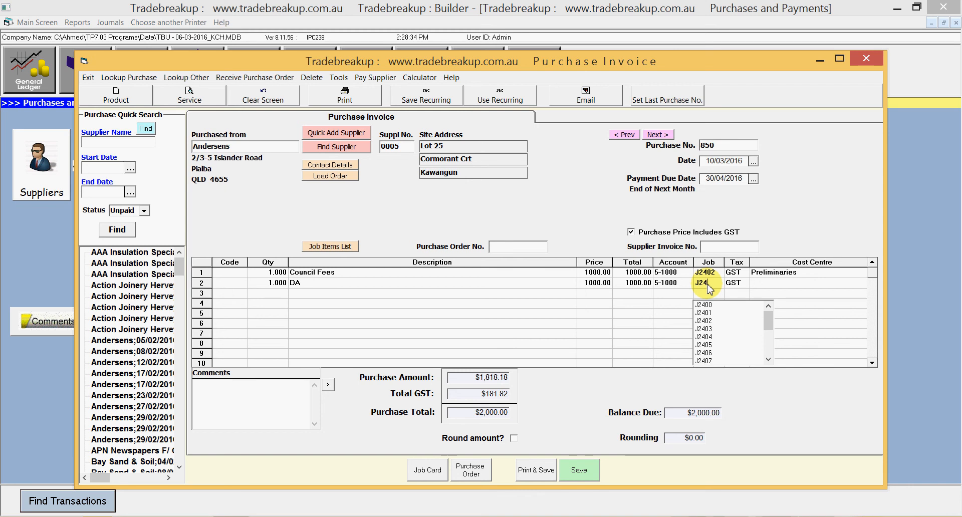
text(02)
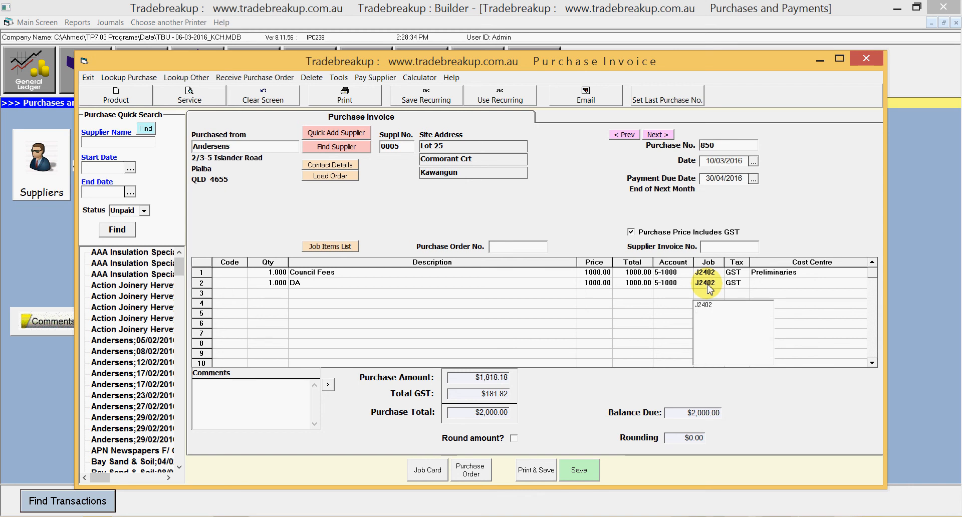
click(778, 283)
text(P)
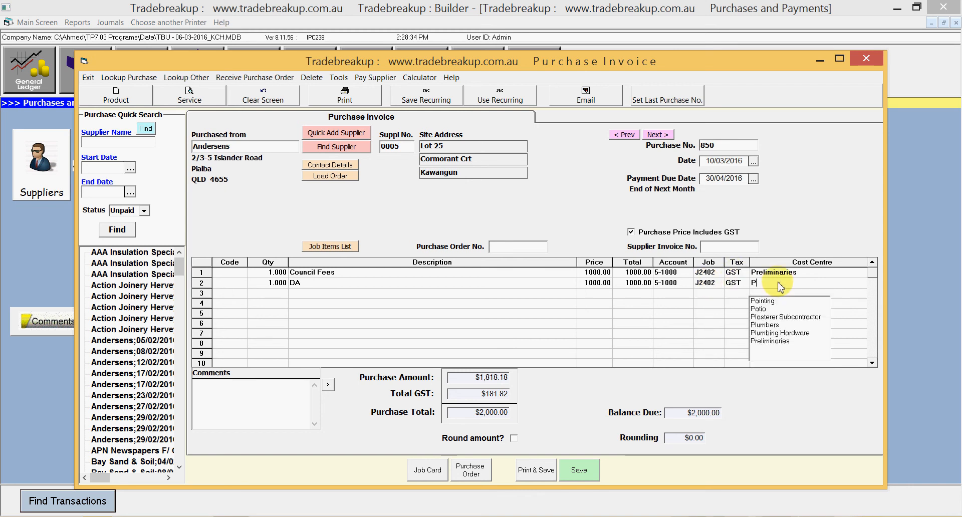
click(780, 344)
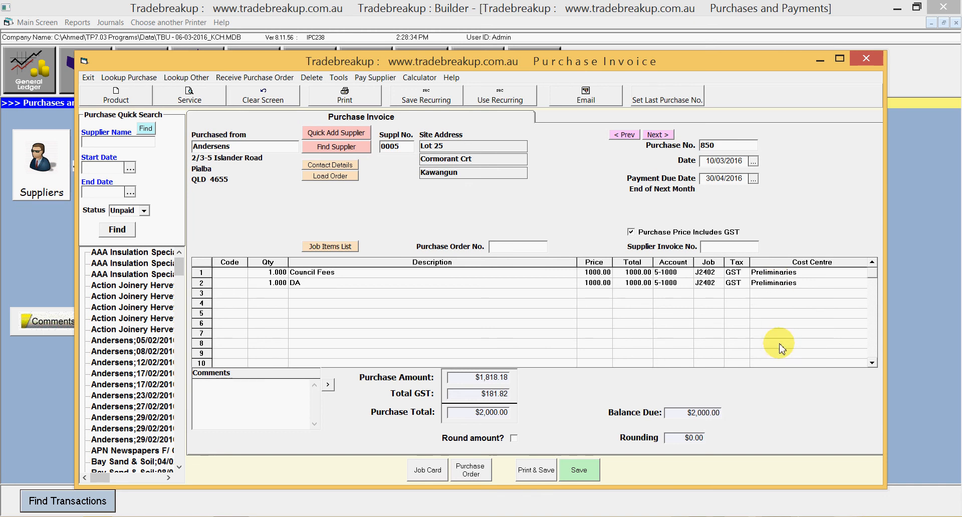
Append "- Test" to the descriptions of both the Council Fees and DA lines.
click(344, 273)
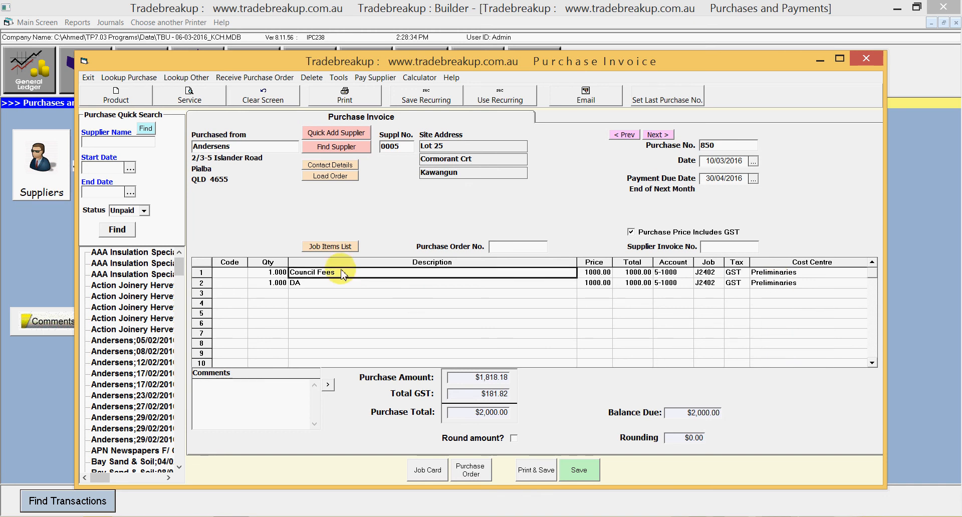
text(-)
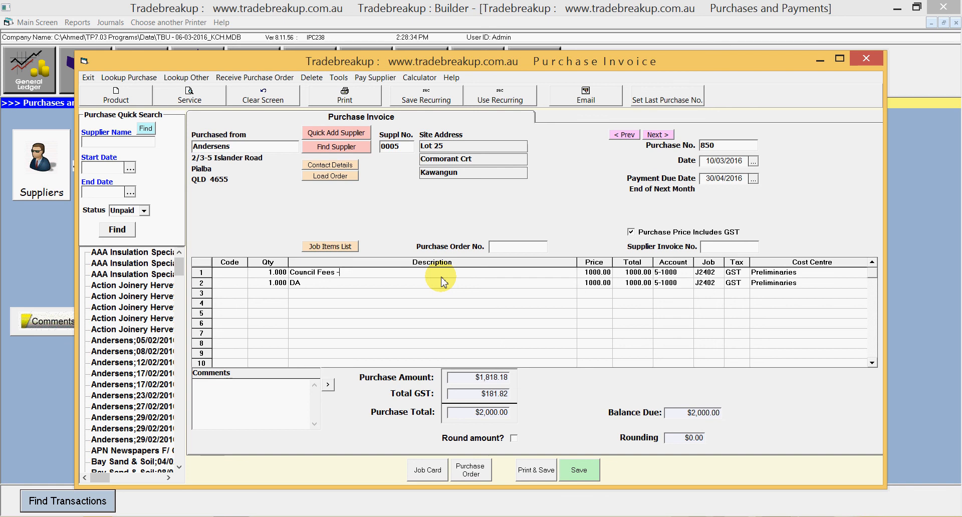
text( Test)
click(442, 281)
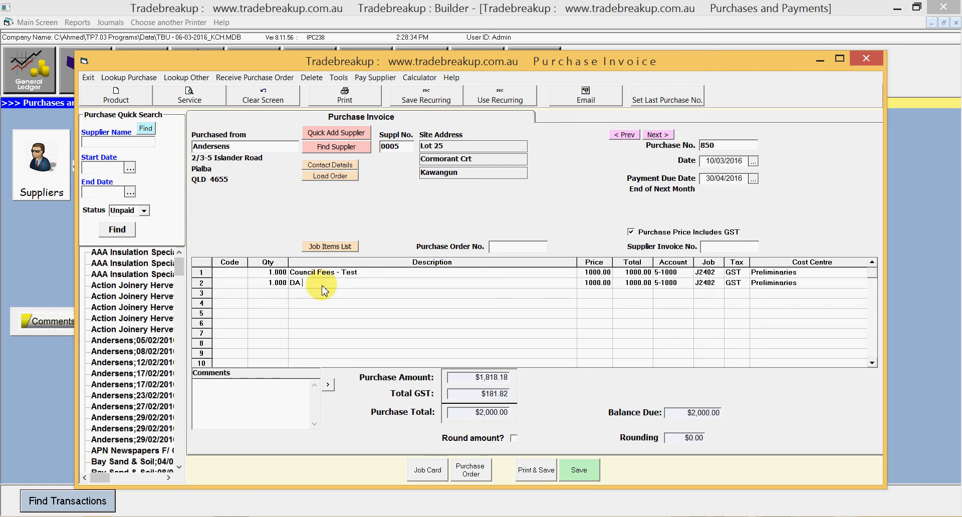
text(- Test)
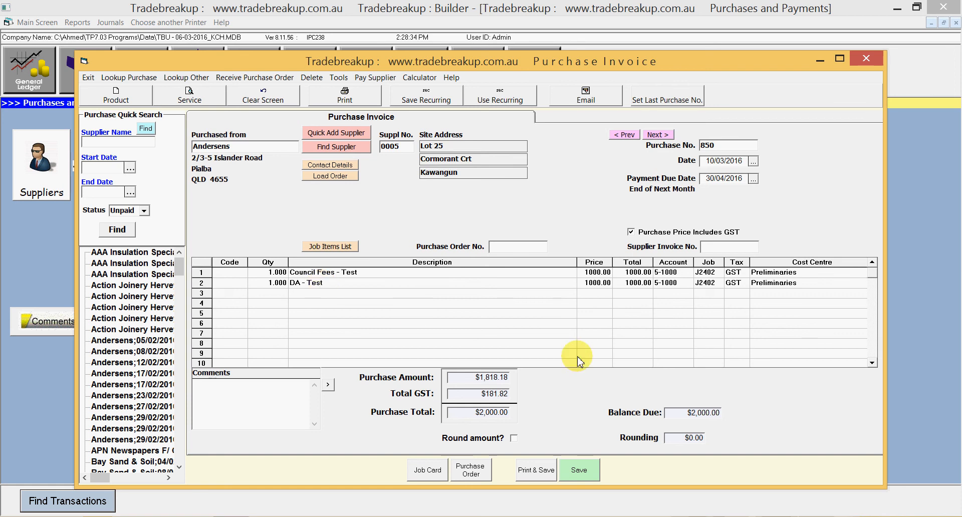
Enter 12345 as the supplier invoice number and save the purchase invoice.
click(717, 251)
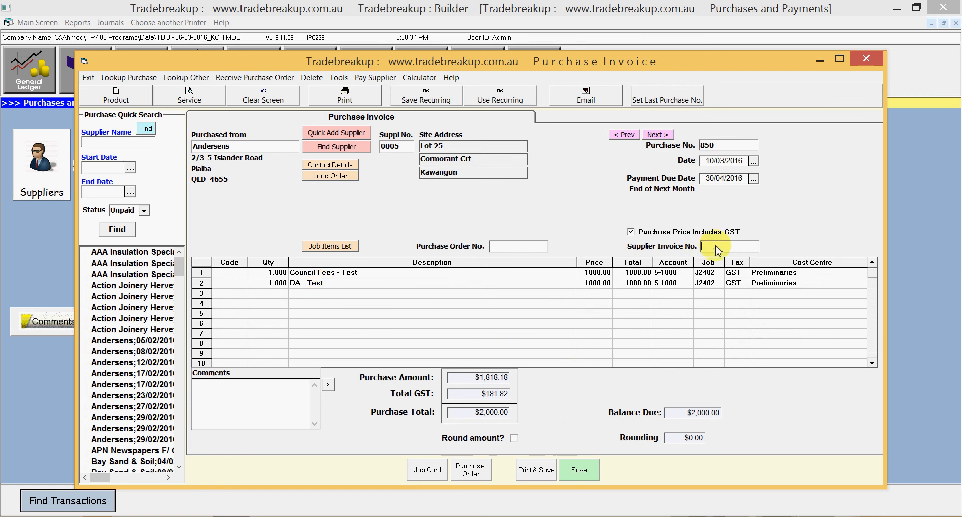
text(12345)
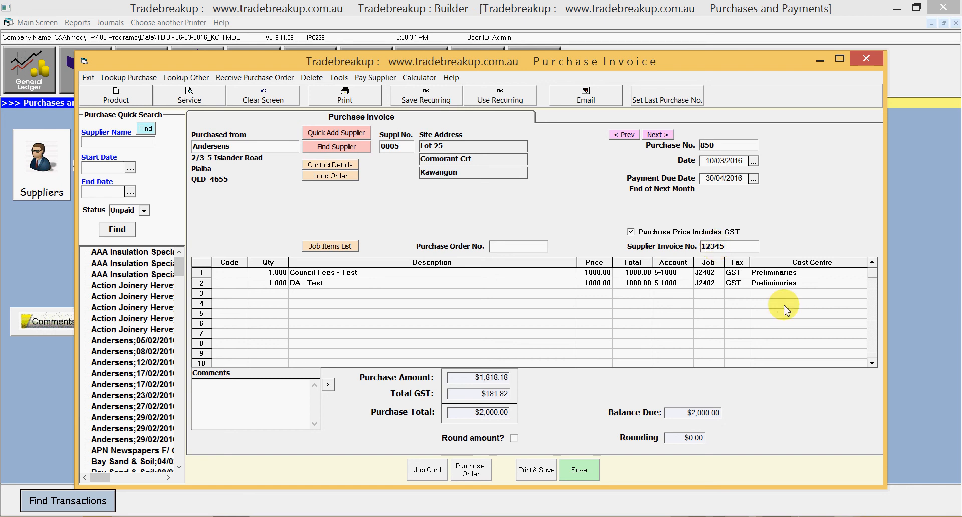
click(578, 468)
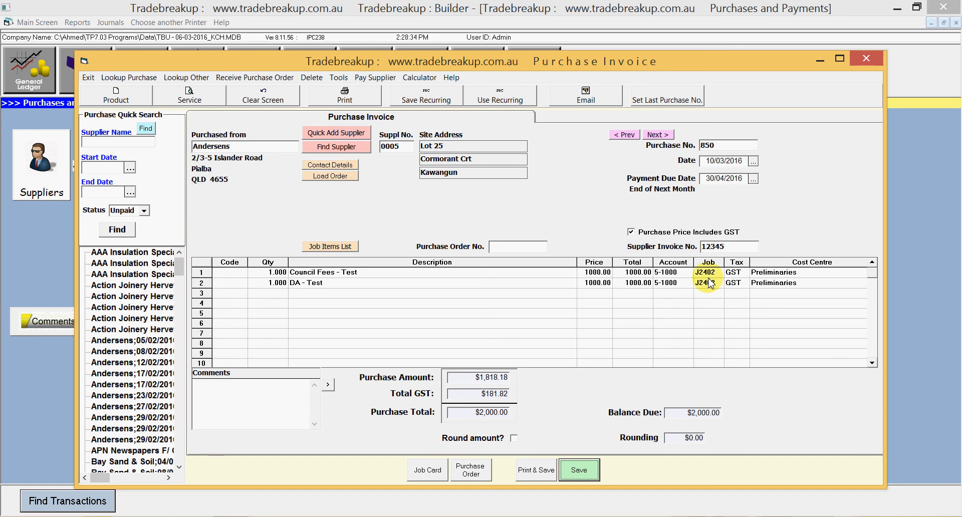
click(522, 310)
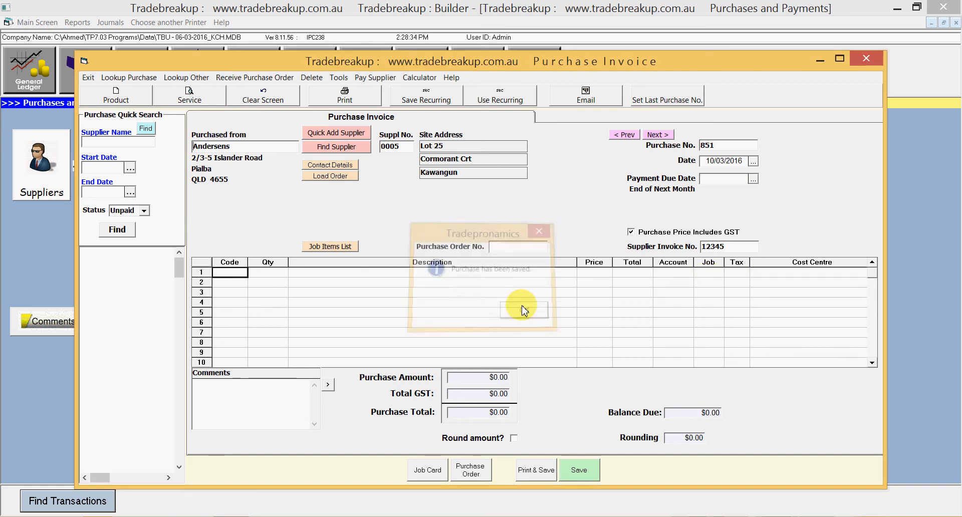
Bring back the job card and reload job J2402 to refresh its job costing figures.
click(47, 250)
click(365, 81)
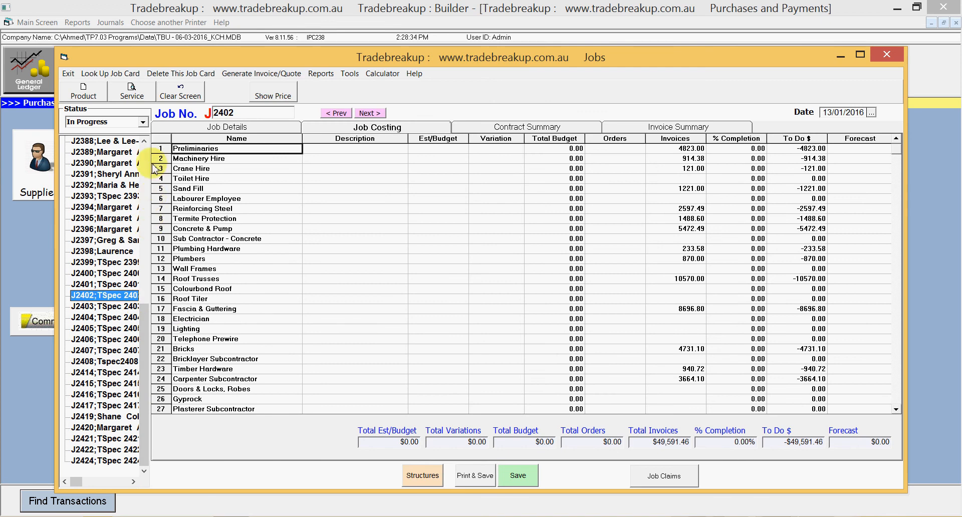
click(114, 293)
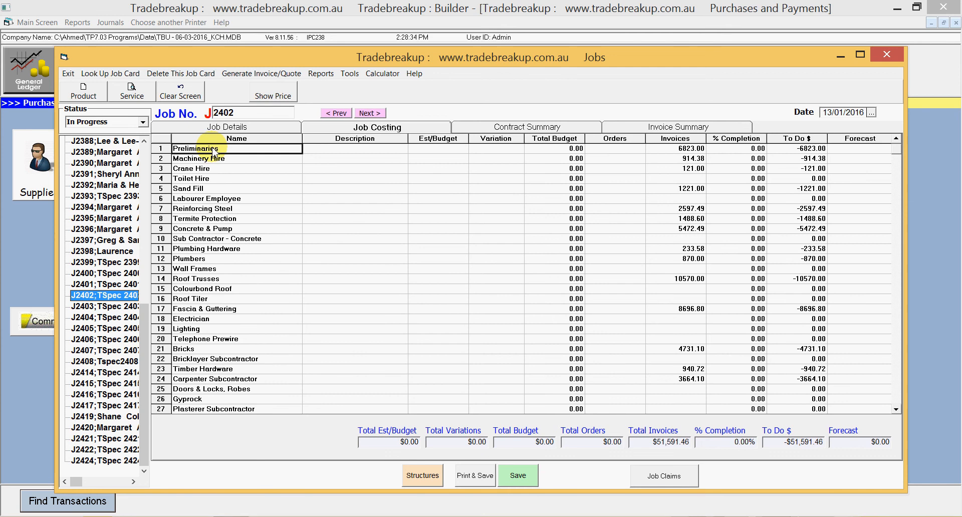
Examine the DA - Test and Council Fees - Test entries in J2402's Preliminaries cost centre, and close the entries list.
double_click(214, 149)
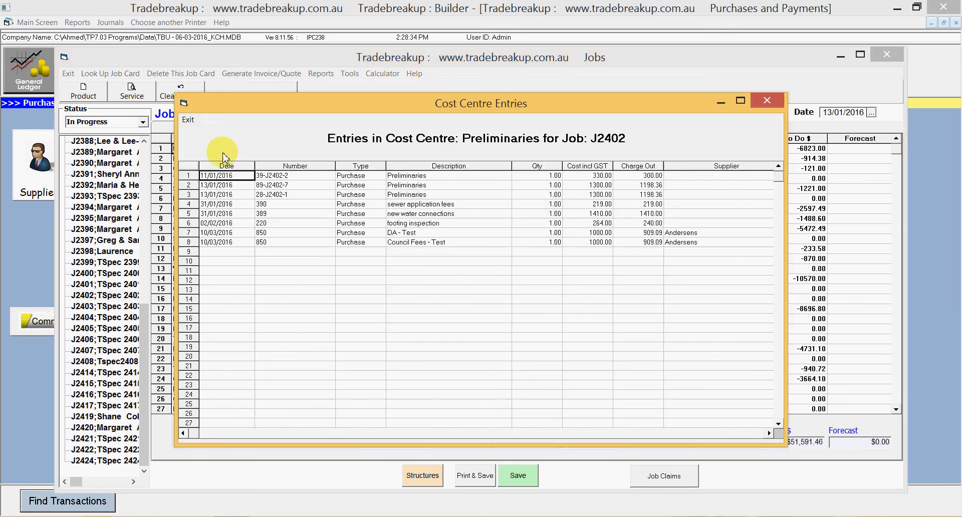
click(407, 236)
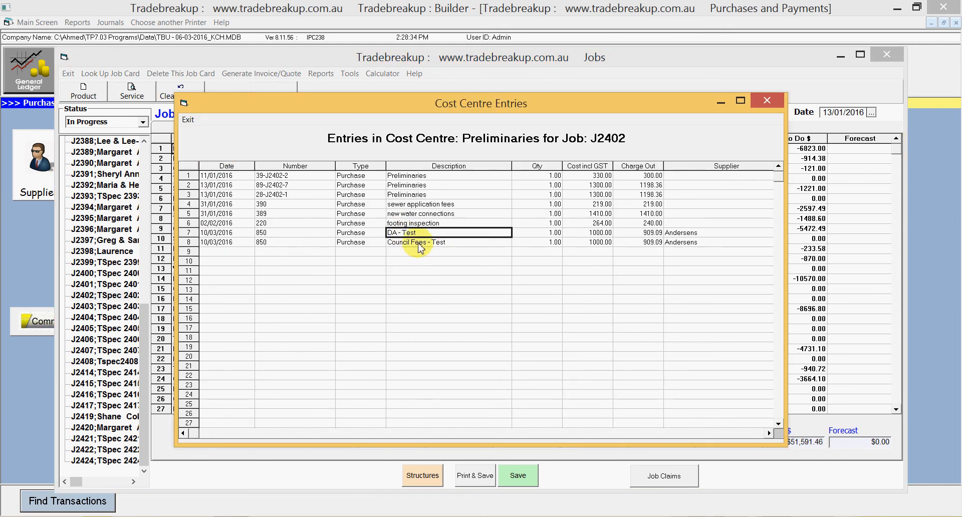
click(419, 244)
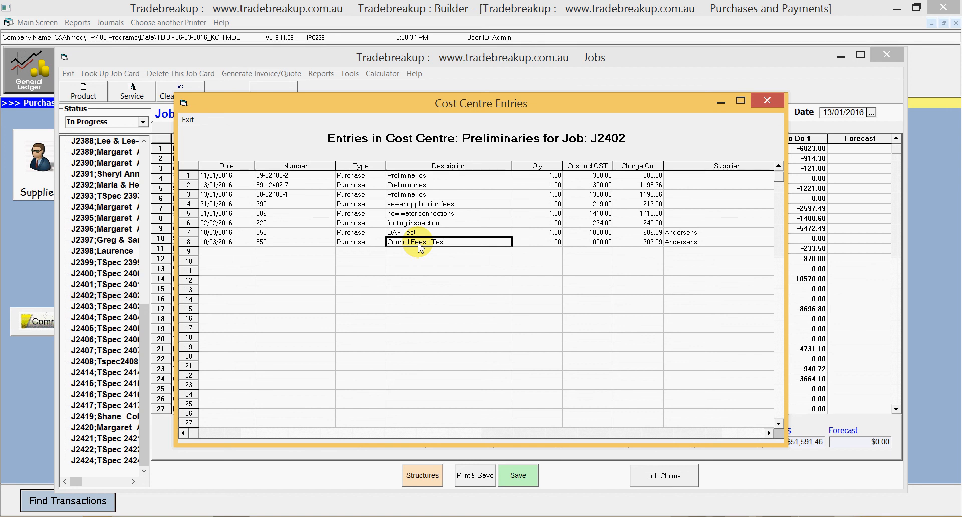
click(188, 122)
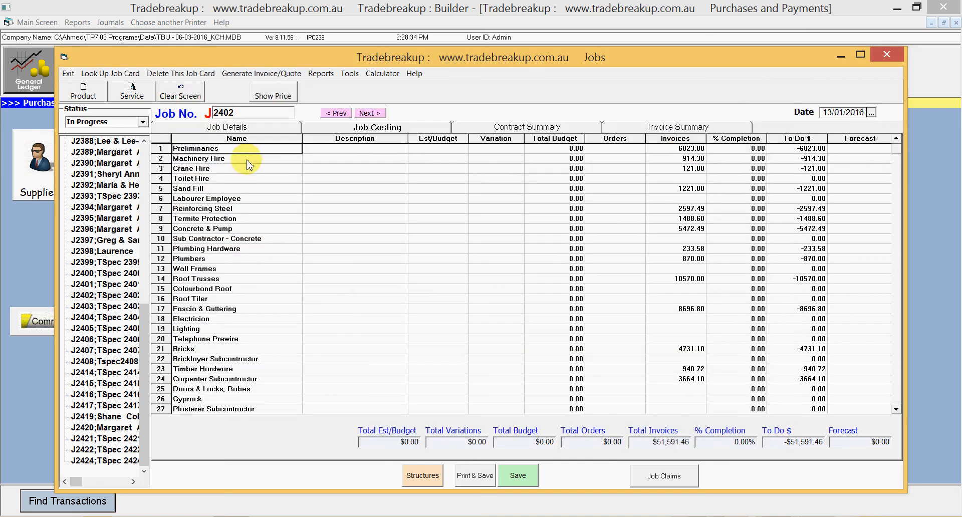
Check the Preliminaries invoice amount and the total invoices in J2402's job costing, and leave the job card.
click(687, 150)
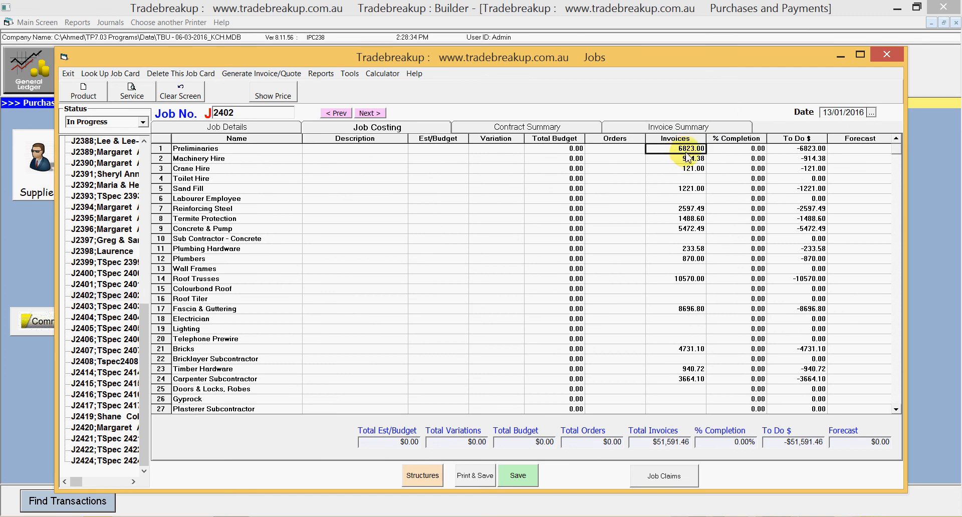
click(649, 446)
click(23, 245)
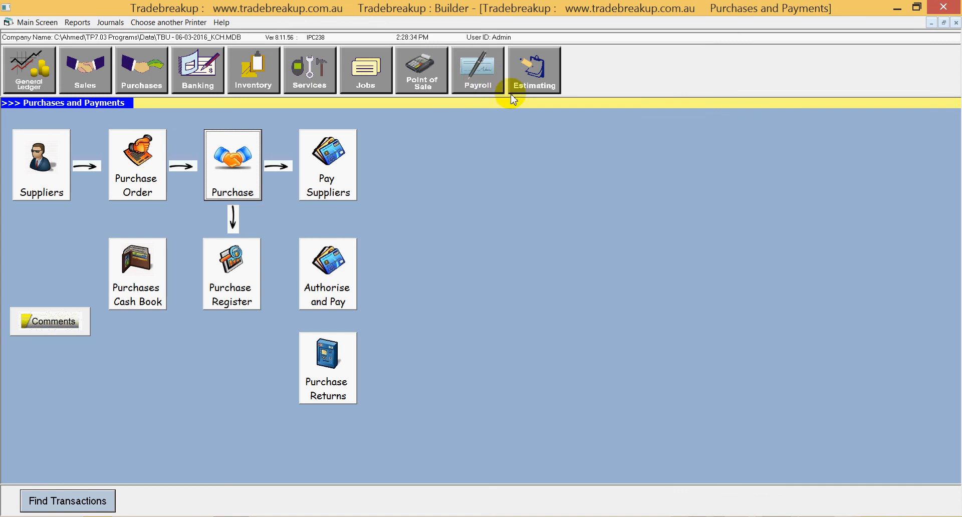
Open a payroll timesheet and select the employee it is for.
click(481, 72)
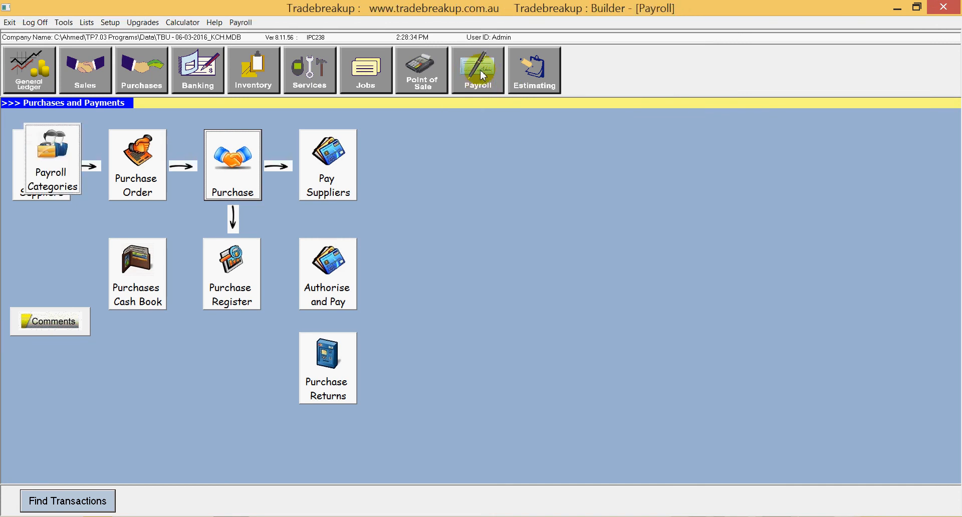
click(489, 173)
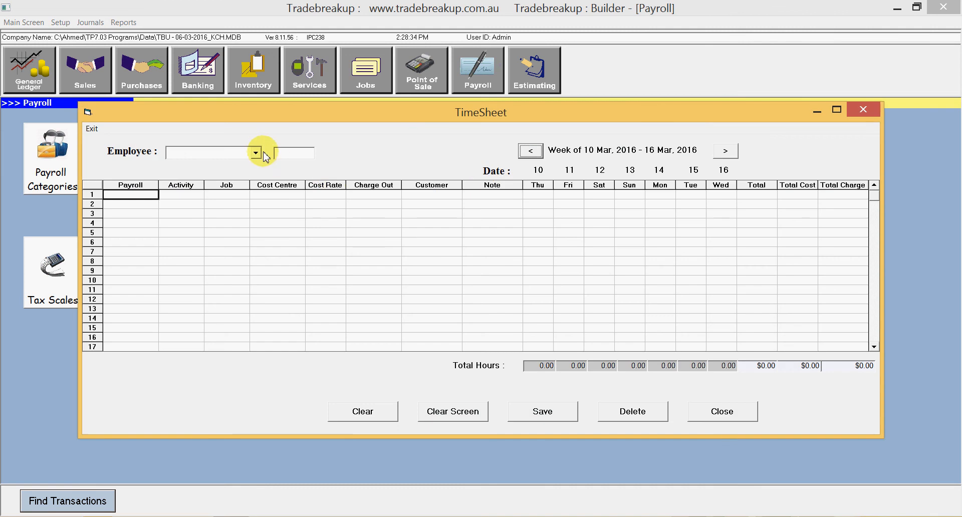
click(258, 153)
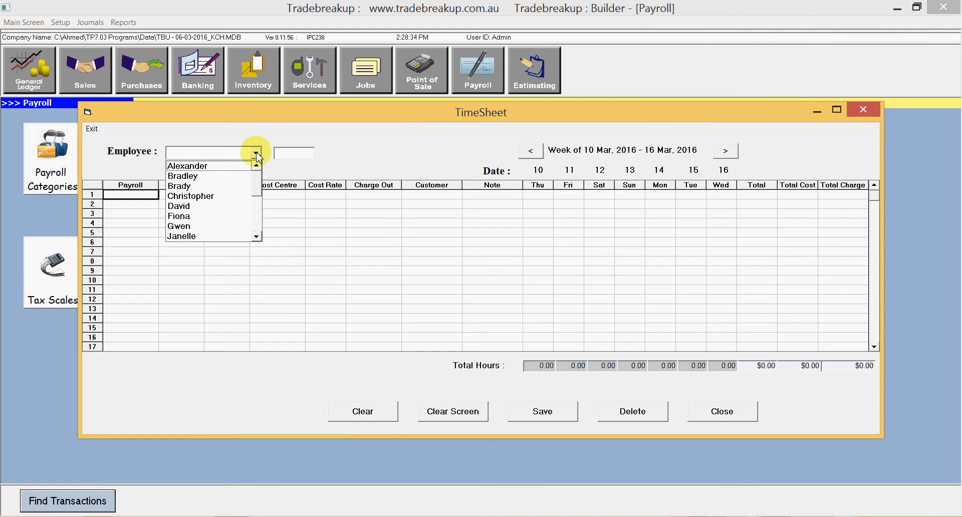
click(215, 196)
click(231, 195)
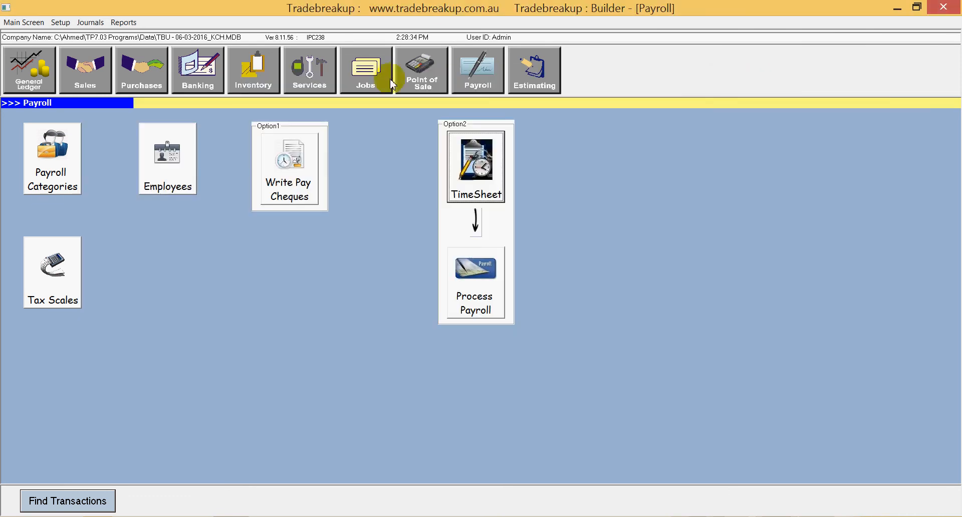
Return to the timesheet and assign job J2402 with the Preliminaries cost centre to its first line.
click(373, 70)
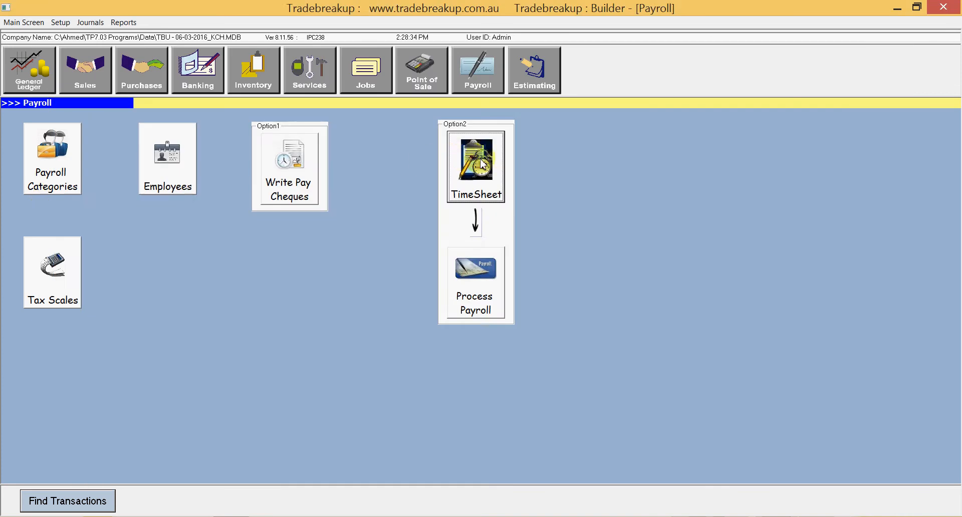
click(482, 164)
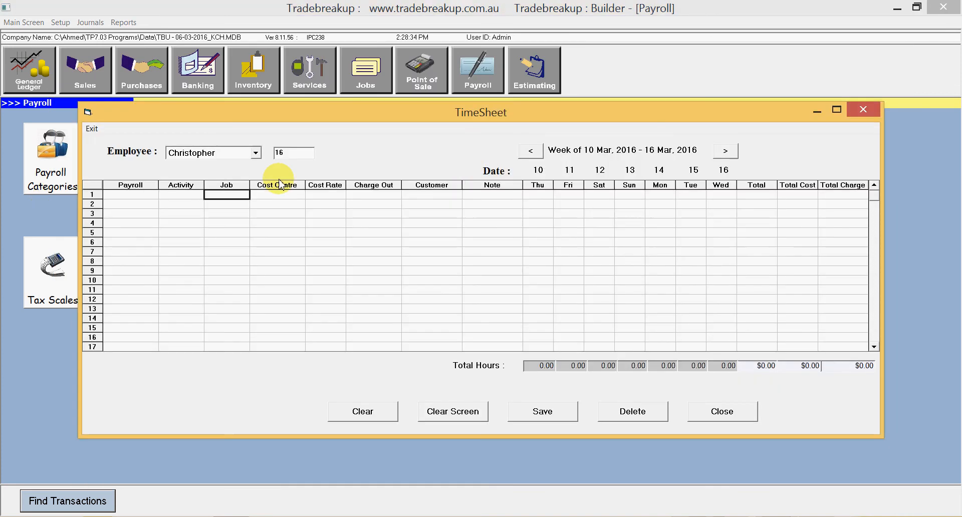
double_click(243, 197)
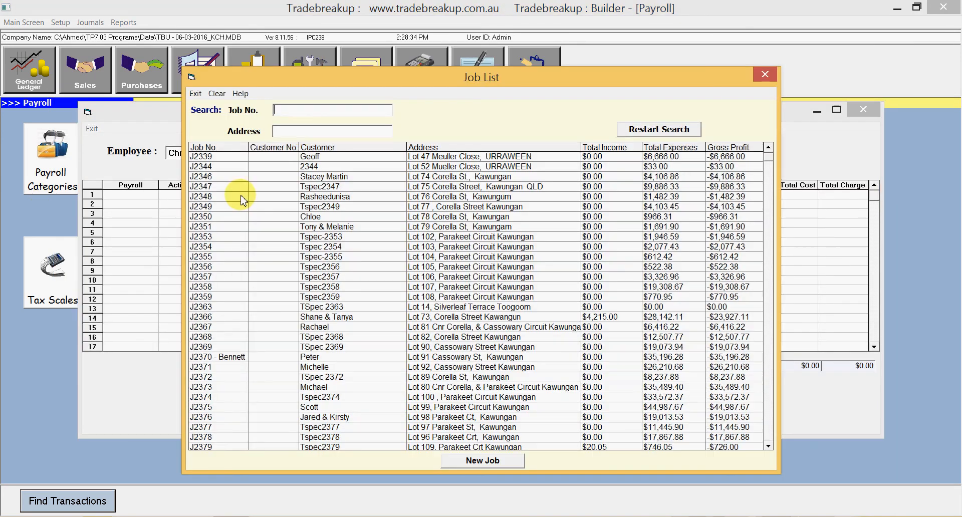
text(j2402)
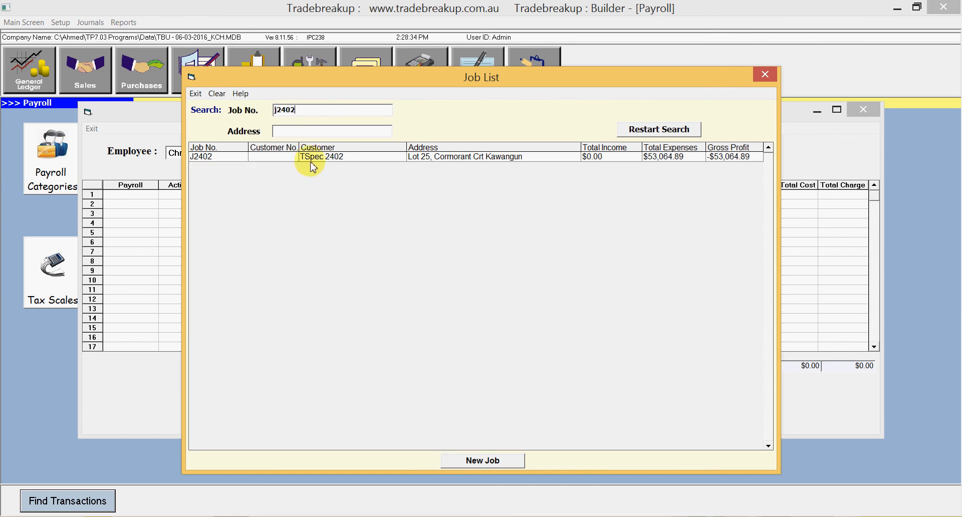
double_click(311, 160)
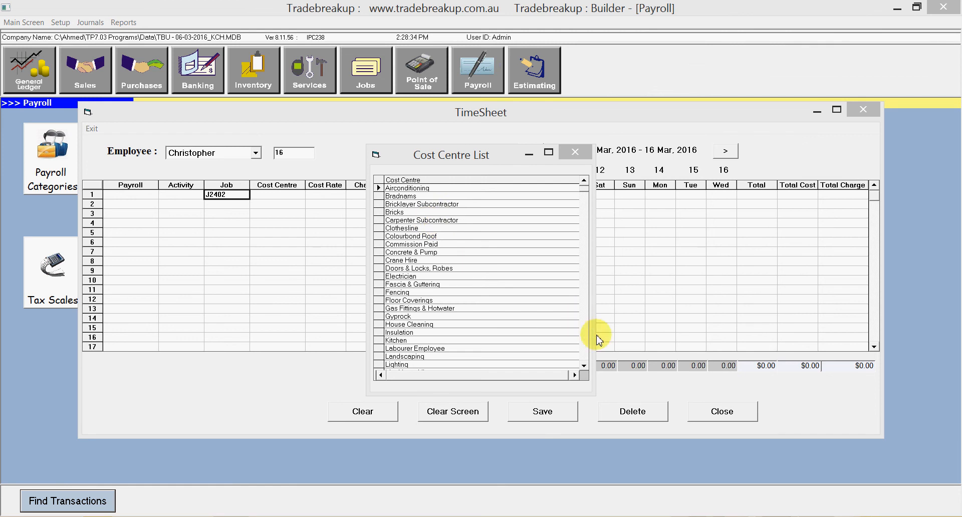
click(586, 345)
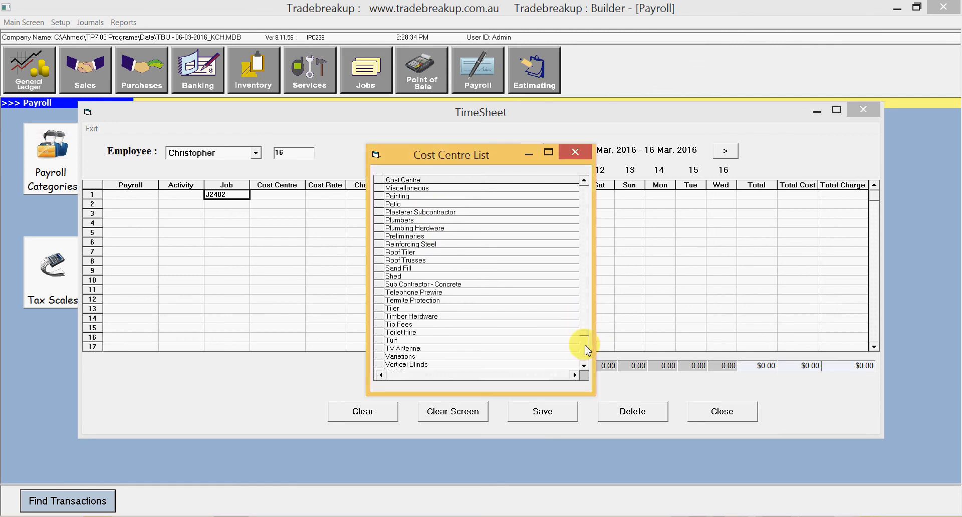
double_click(412, 238)
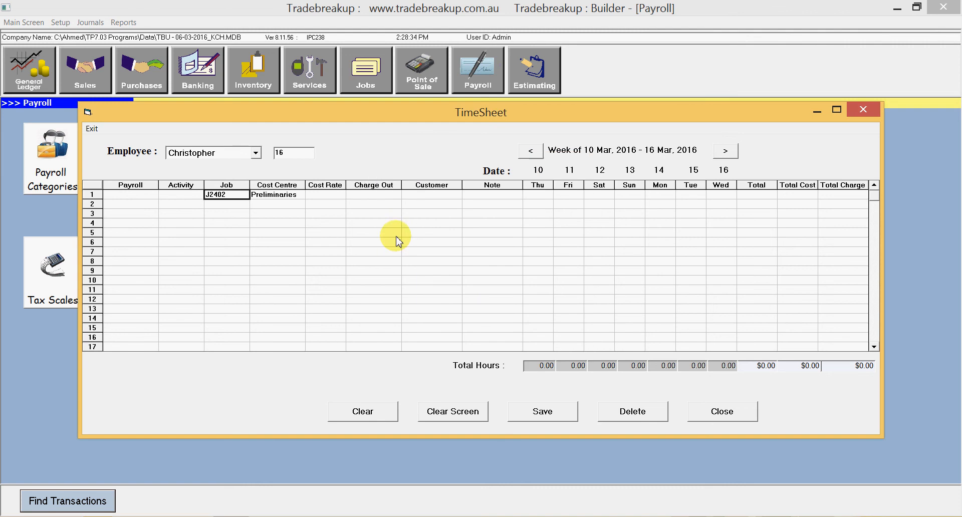
Set the payroll category of the J2402 timesheet line to Base Hourly.
click(131, 197)
double_click(131, 197)
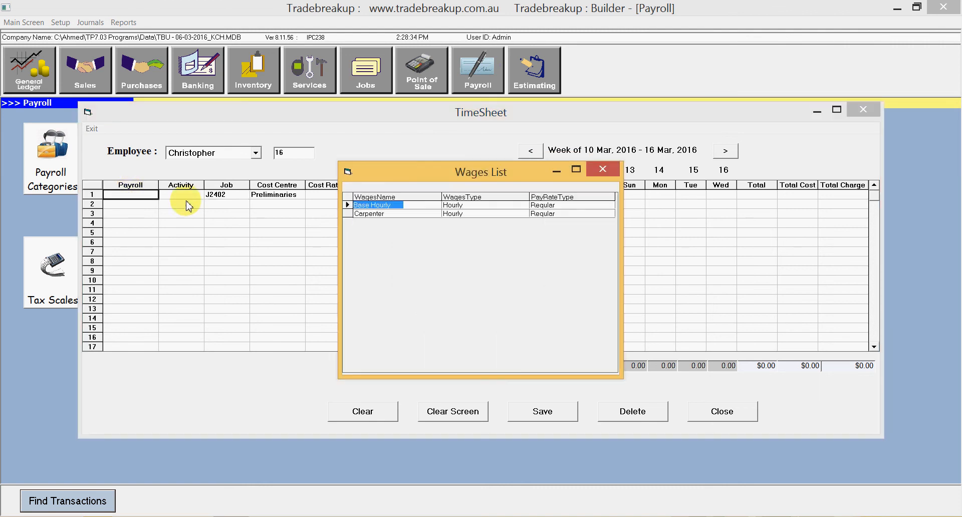
double_click(396, 206)
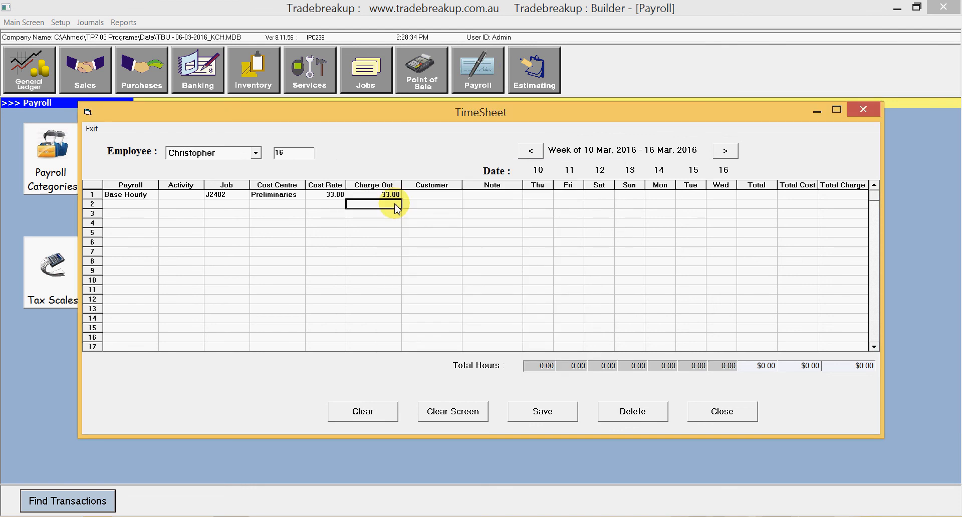
Enter 6 hours for Thursday, 7 for Friday and 8 for Monday on the J2402 timesheet line.
click(543, 195)
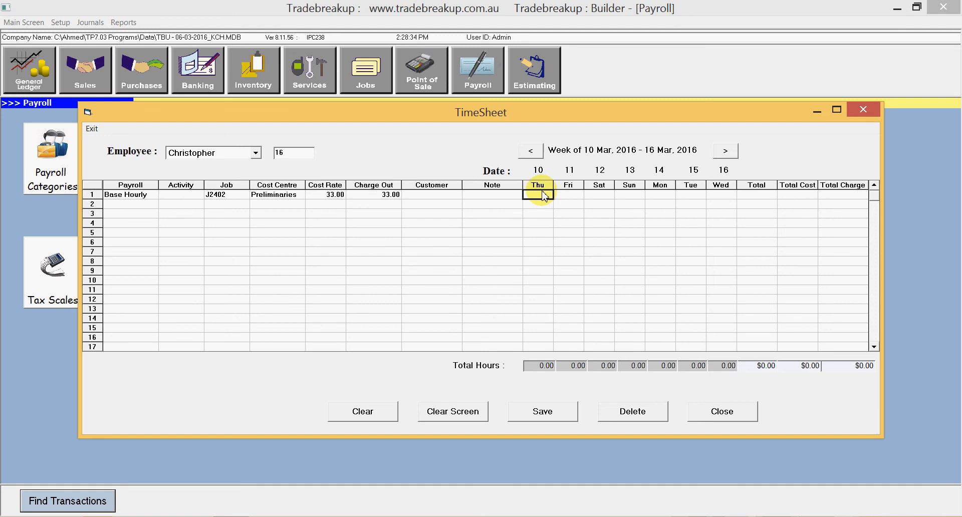
text(6)
click(574, 195)
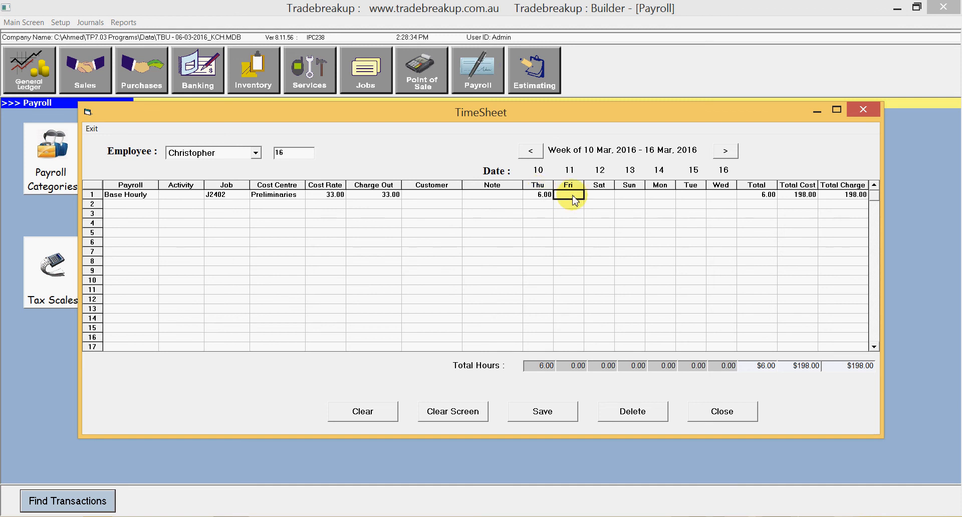
text(7)
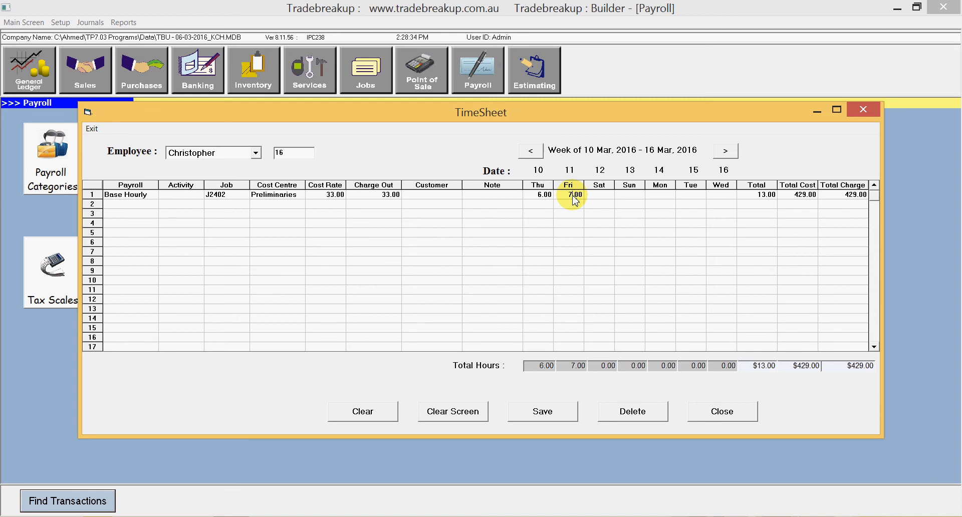
click(660, 197)
text(8)
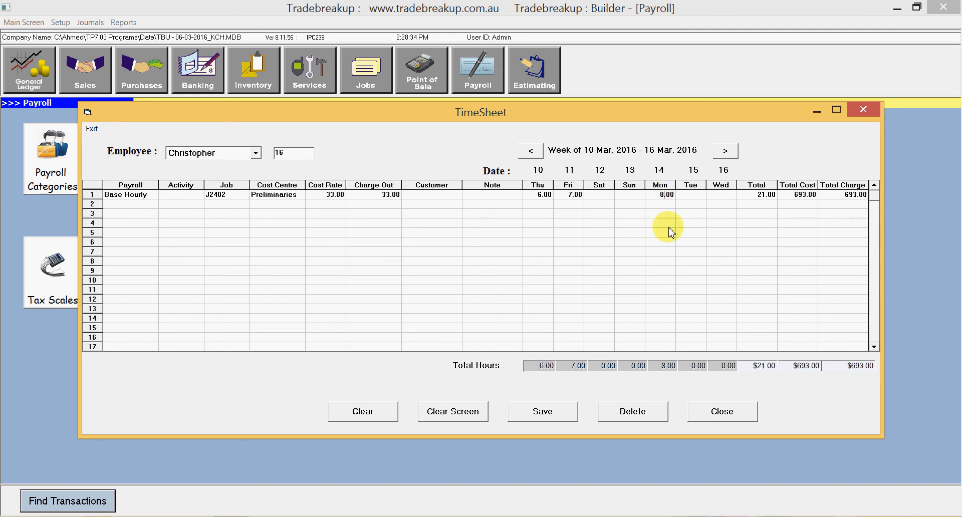
click(671, 232)
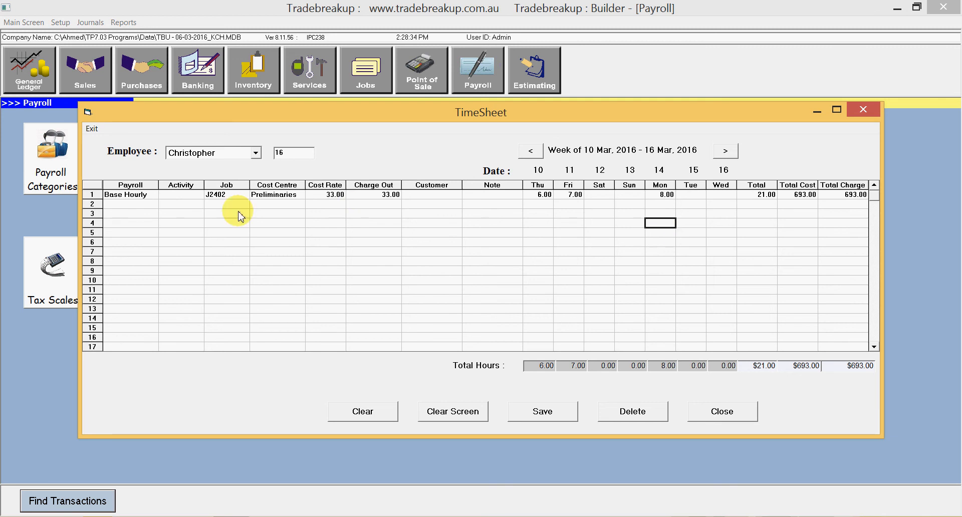
Check the line's cost centre and job, and save the timesheet.
click(295, 199)
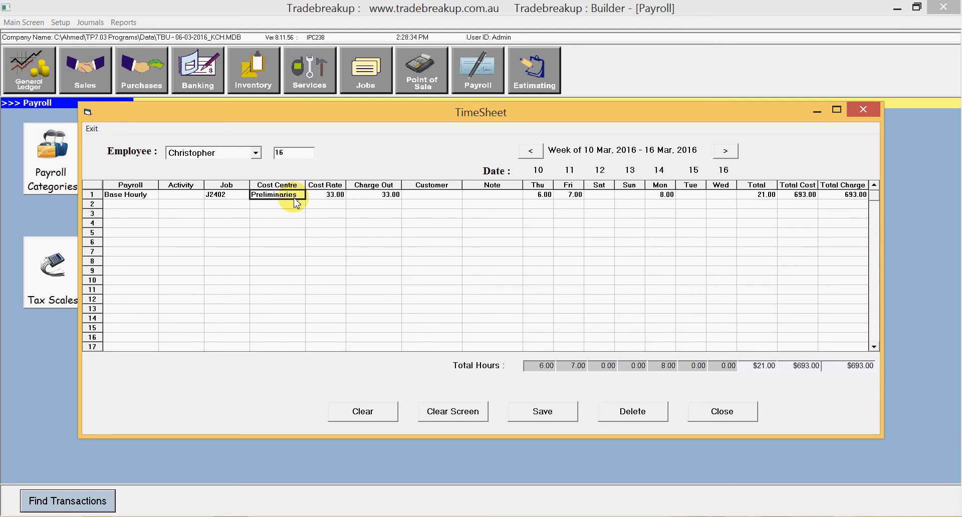
click(233, 197)
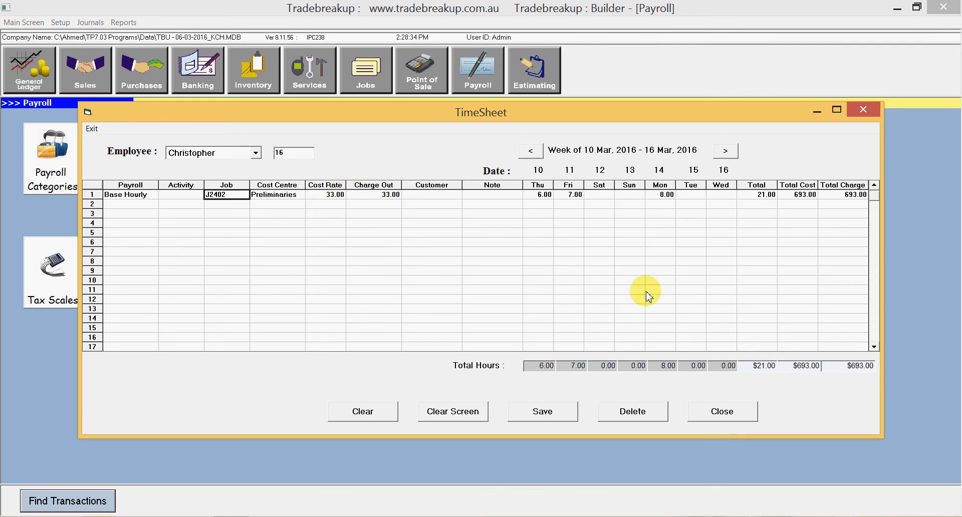
click(551, 410)
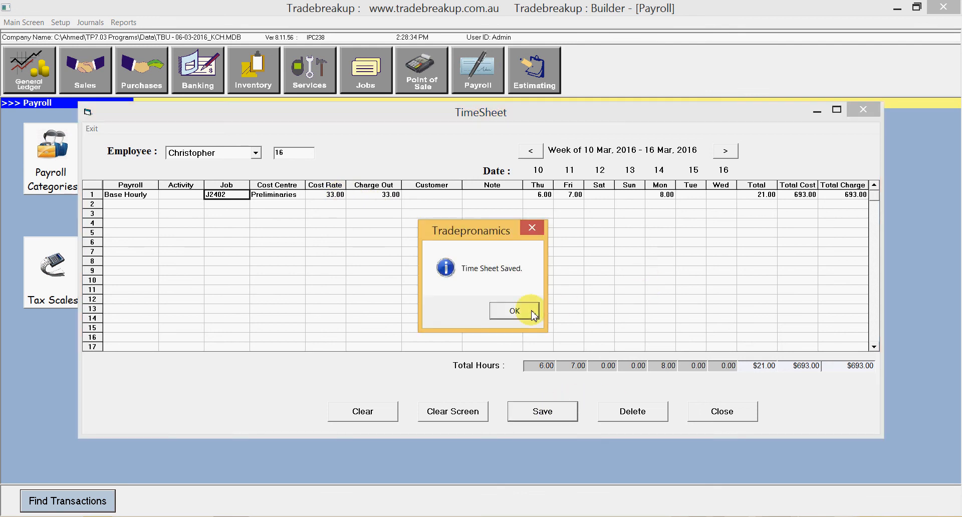
click(534, 314)
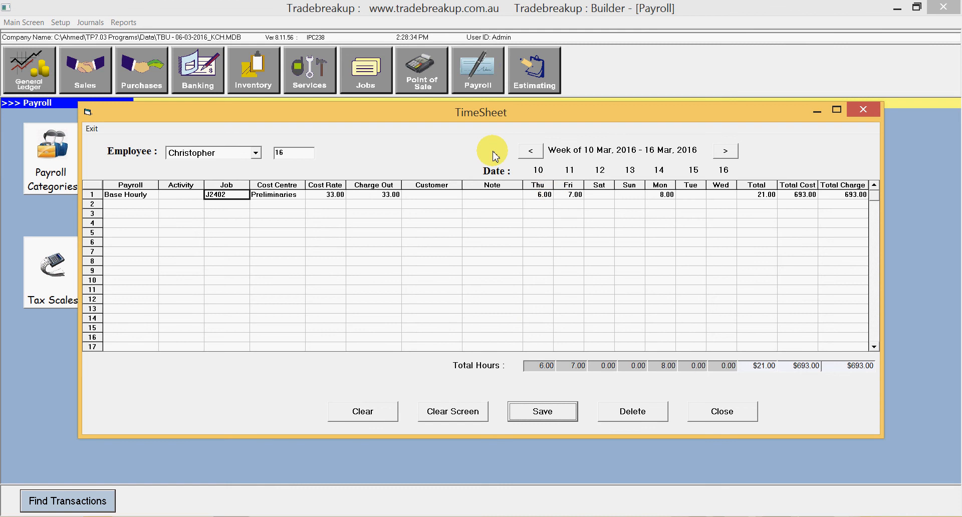
Examine the time card entries in J2402's Preliminaries cost centre, and close the entries list and the job card.
click(376, 83)
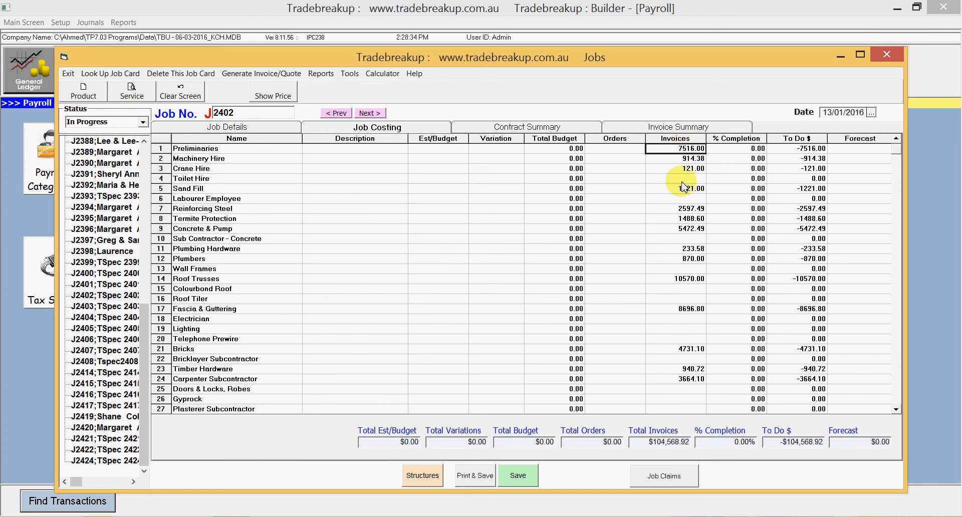
double_click(206, 150)
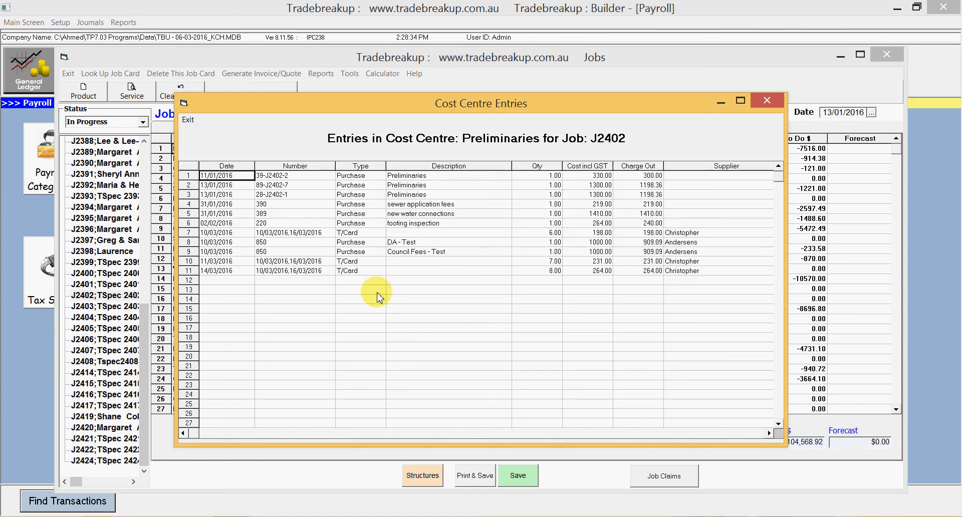
click(346, 264)
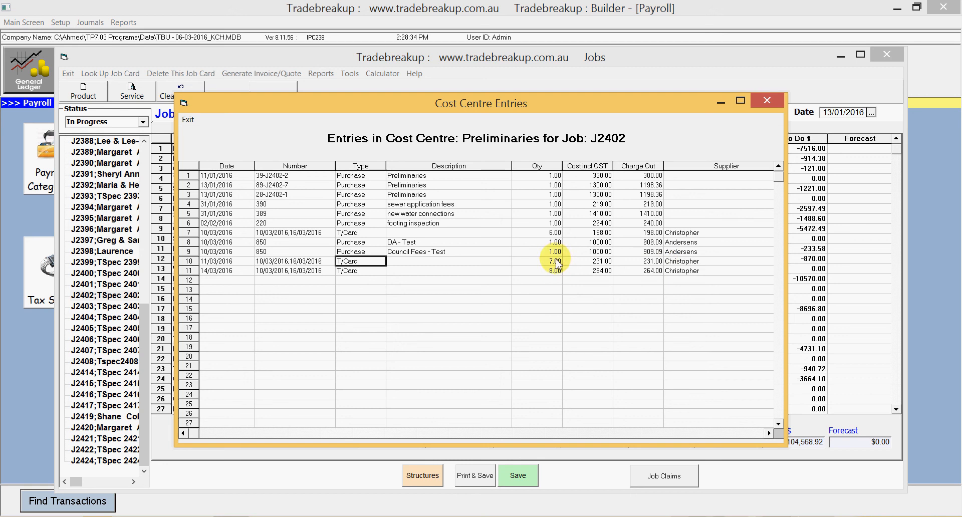
drag(550, 262, 597, 271)
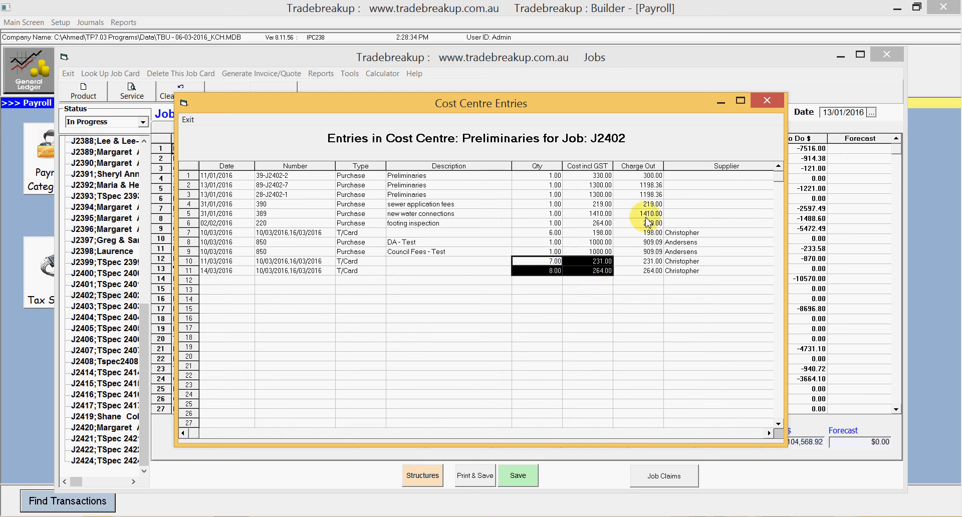
click(768, 101)
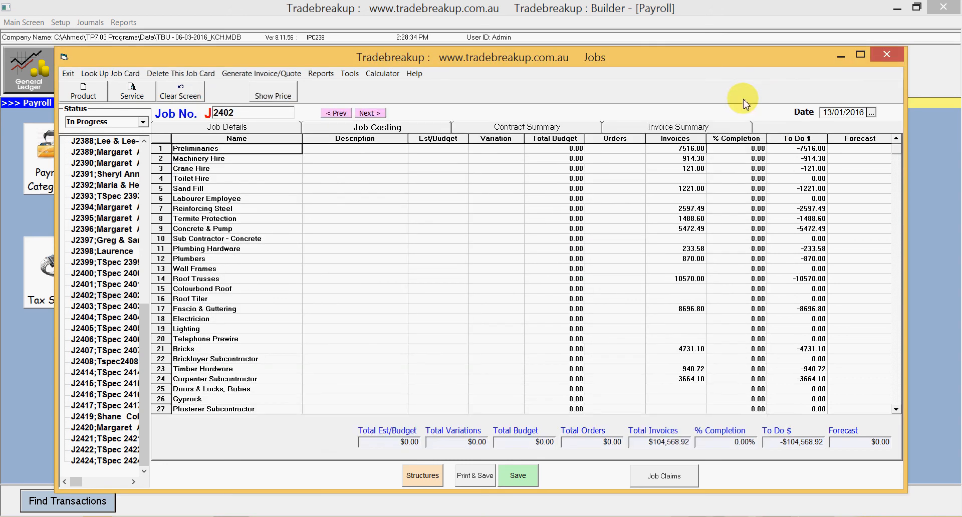
click(68, 73)
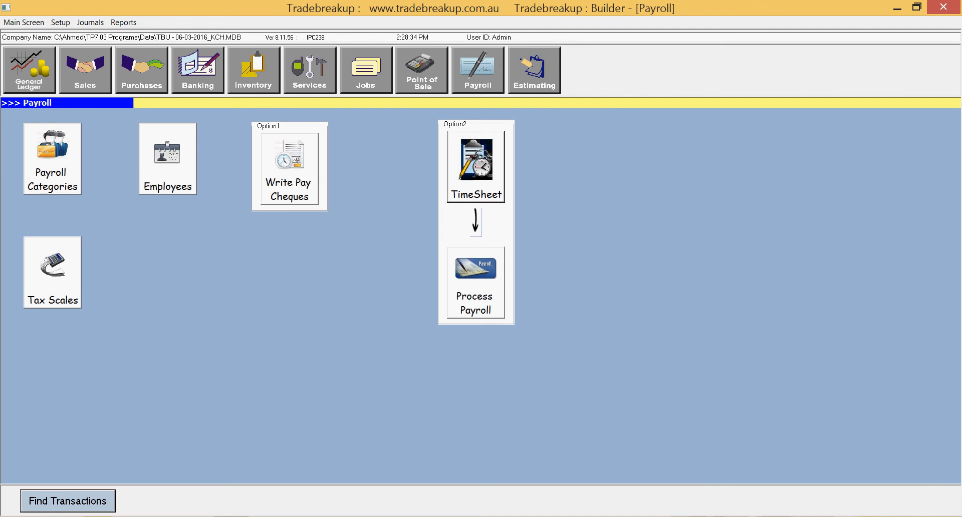
Switch to the Estimates window and open the list of master templates.
key(alt+Tab)
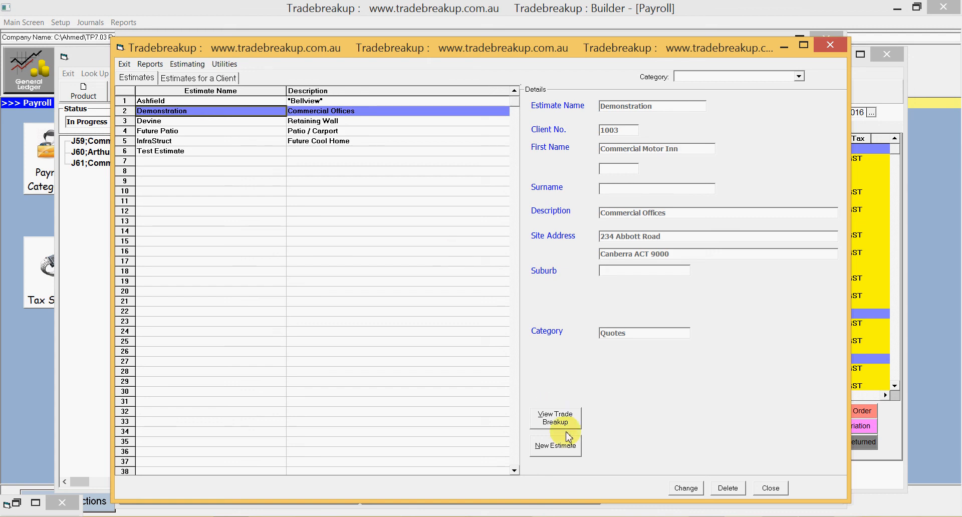
click(185, 65)
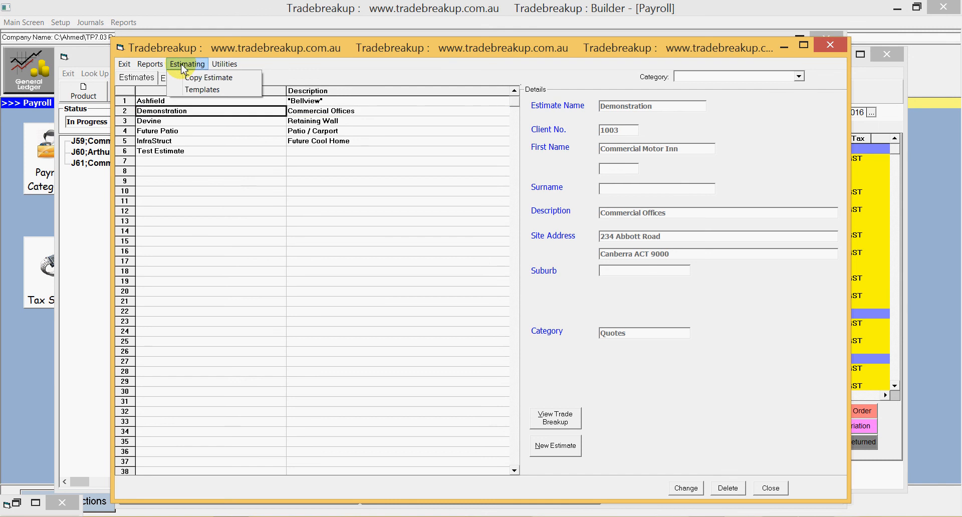
click(203, 90)
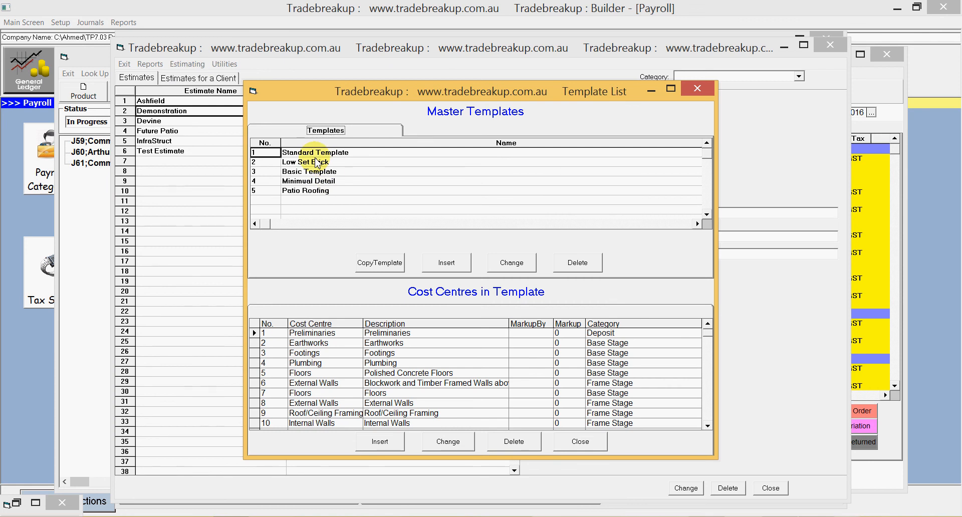
Select the Standard Template and examine the cost centres it contains.
click(315, 153)
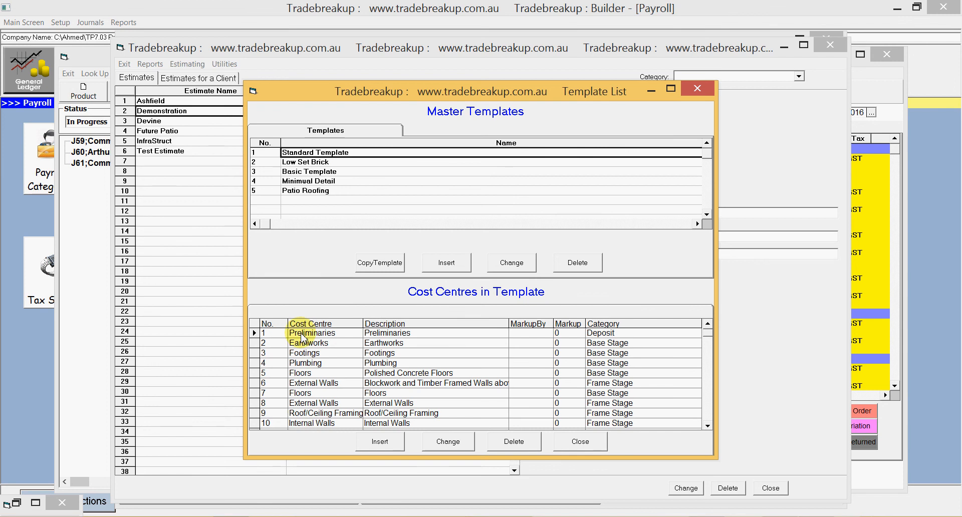
click(704, 425)
click(707, 427)
click(706, 428)
click(706, 427)
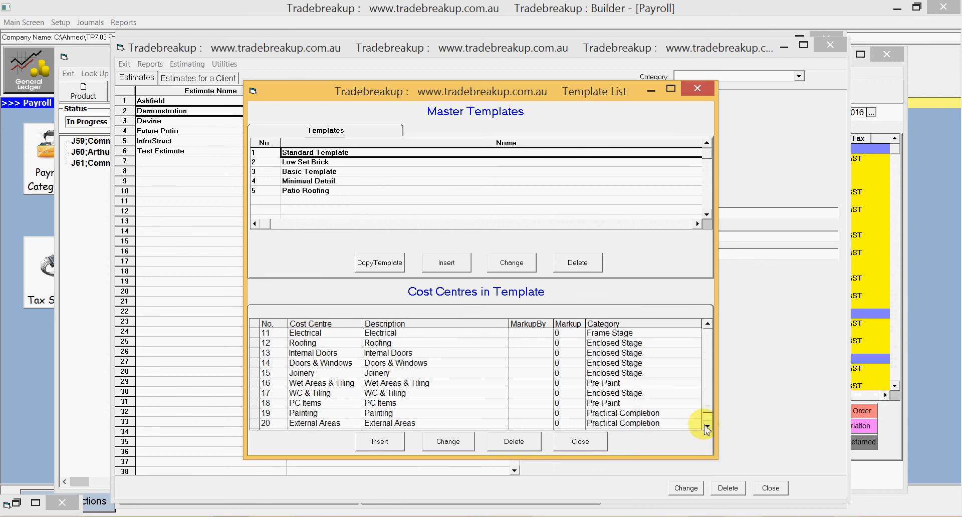
Examine the last cost centres of the Standard Template and those of the Low Set Brick template, and close the template list.
click(706, 428)
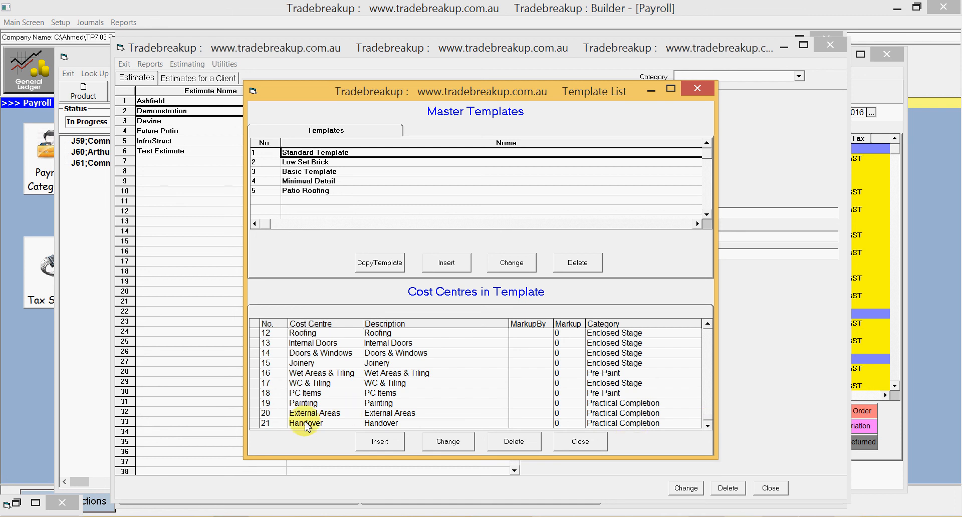
click(357, 162)
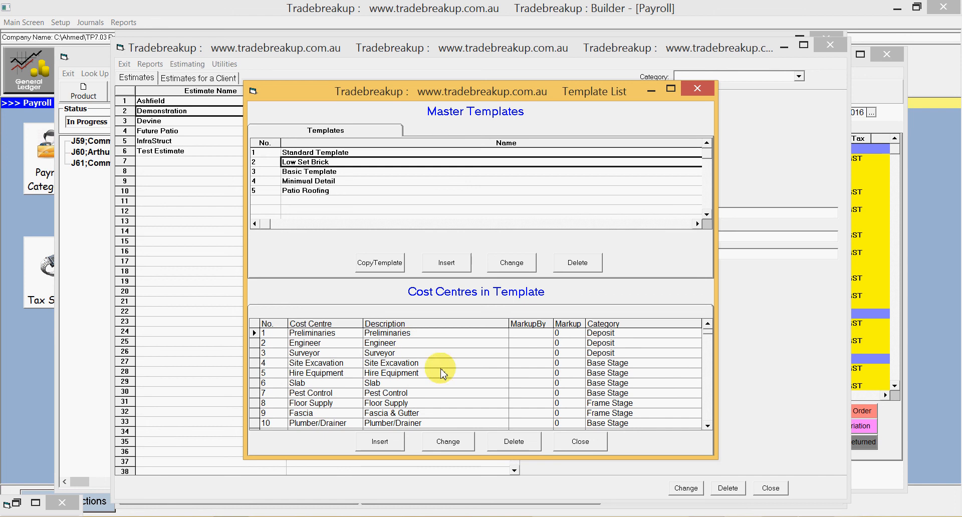
click(589, 445)
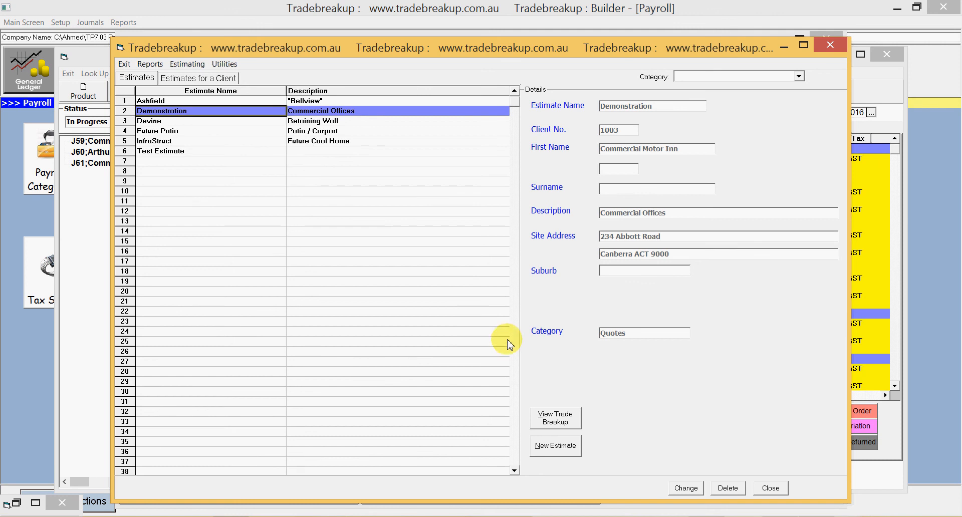
Open the Demonstration estimate's trade breakup and examine the entries in its Internal Walls cost centre, including the red ones.
double_click(173, 112)
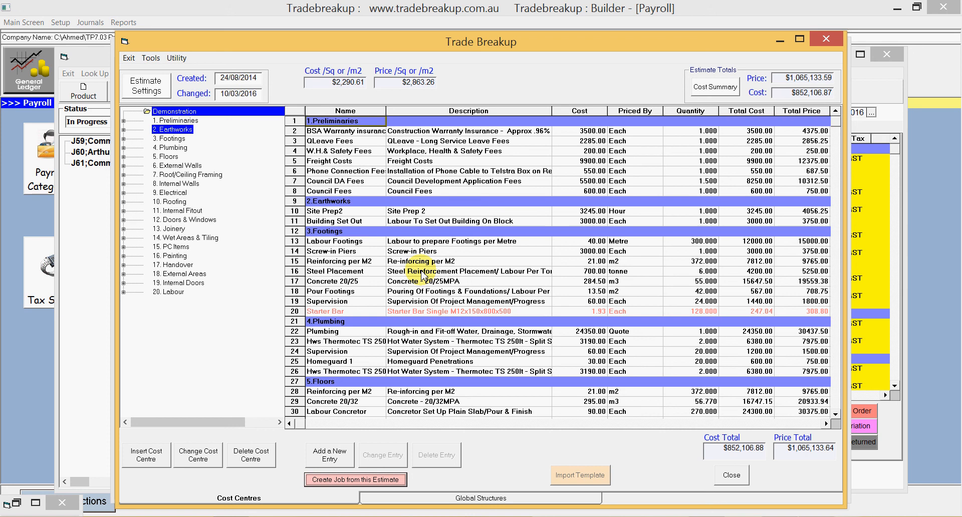
click(394, 255)
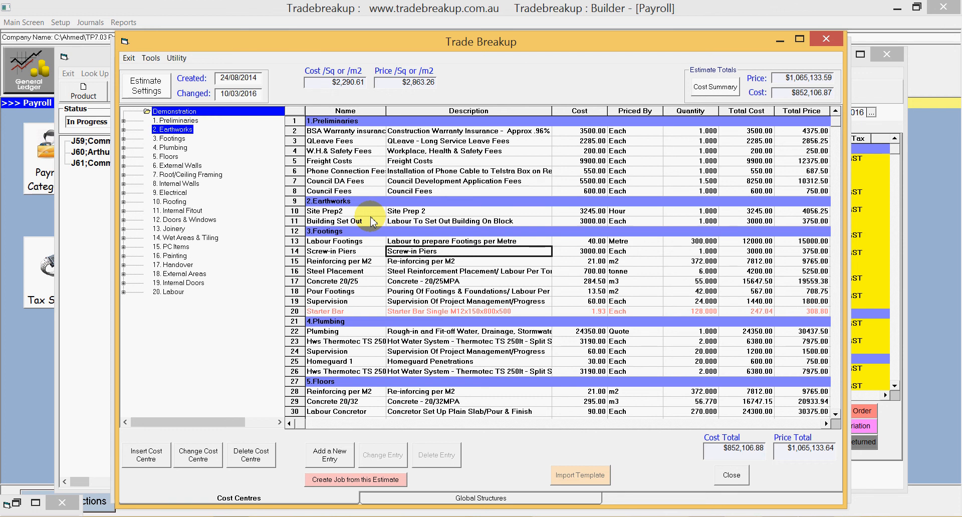
click(123, 184)
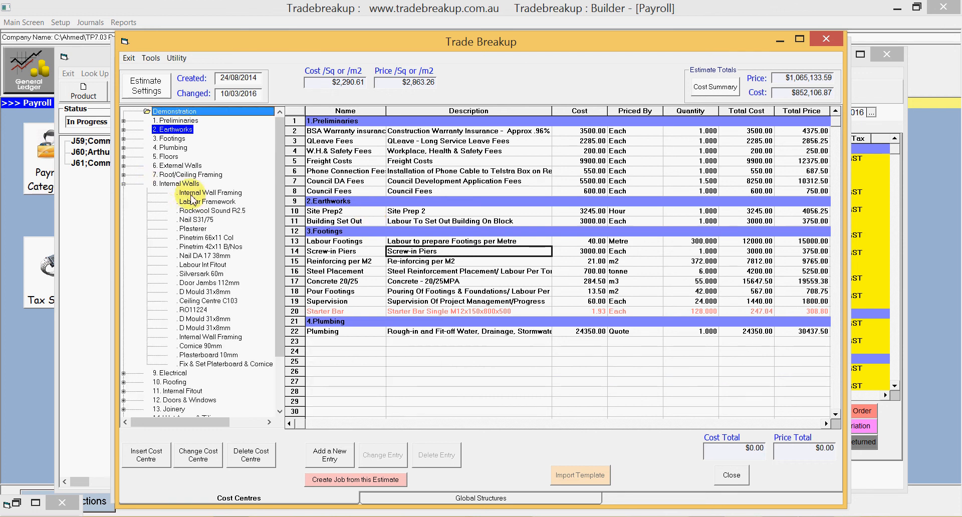
click(177, 184)
drag(349, 279, 408, 319)
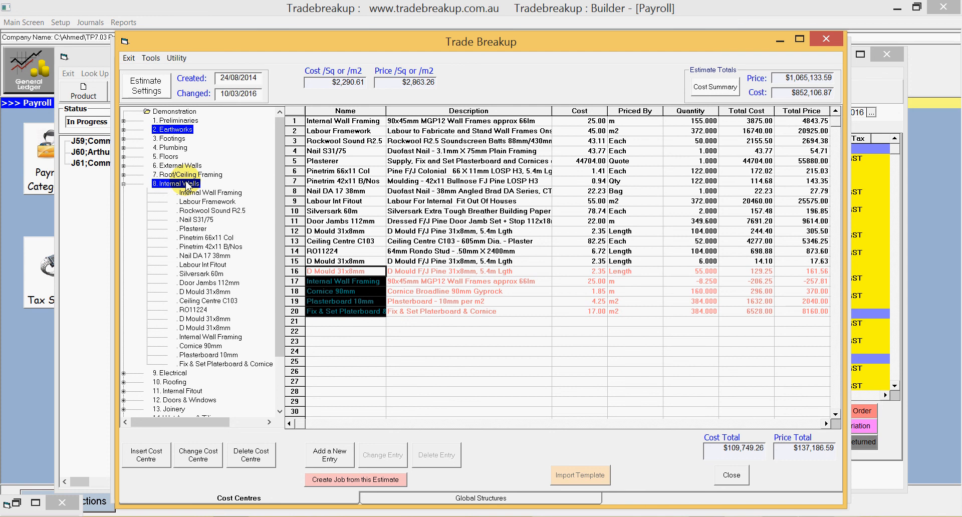
click(353, 280)
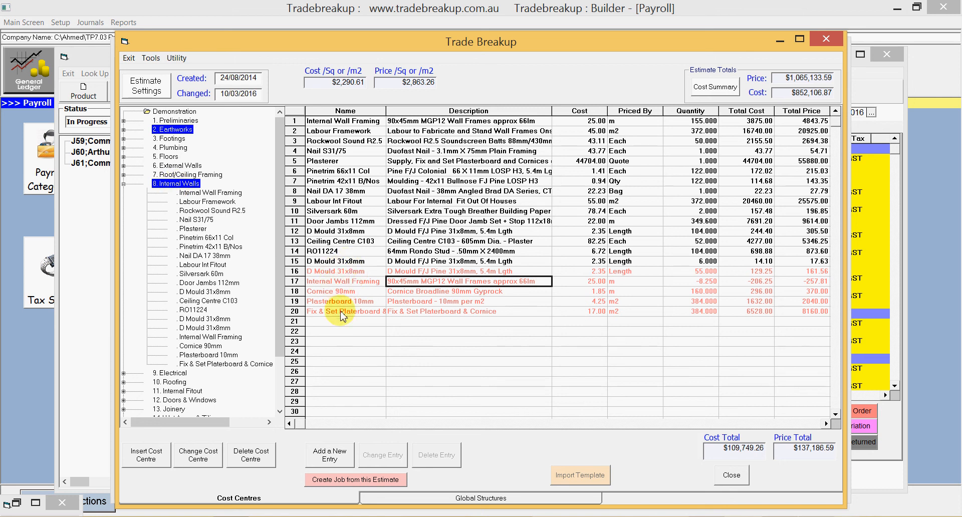
click(175, 120)
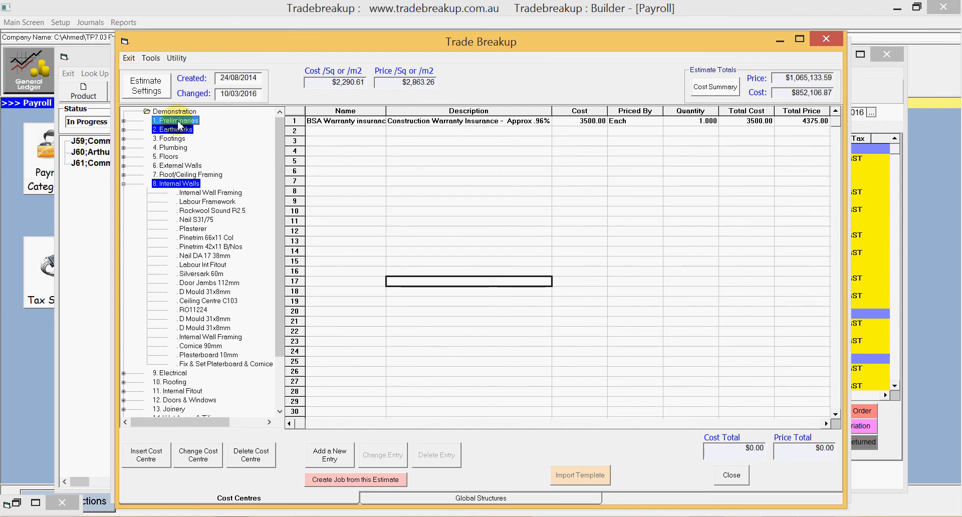
click(177, 185)
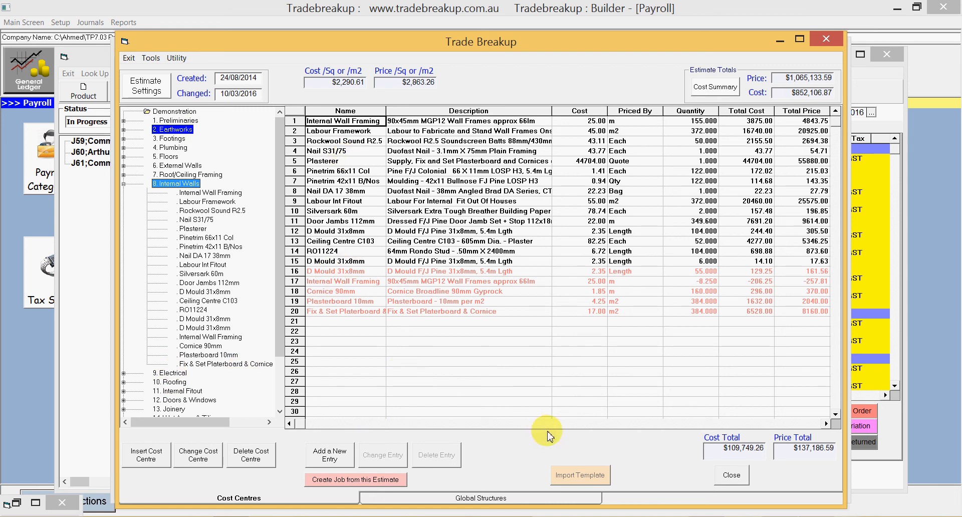
Compare the Demonstration estimate's global structures with its cost centre entries.
click(428, 501)
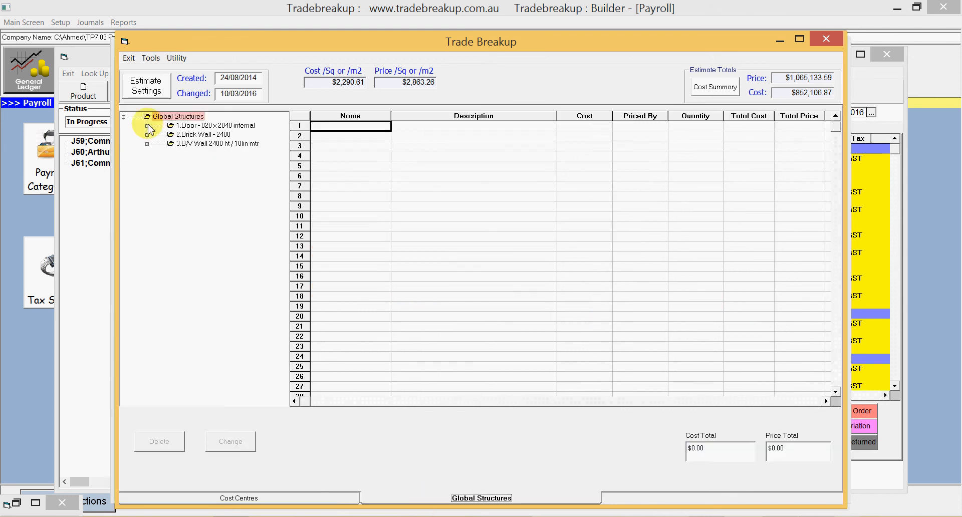
click(320, 500)
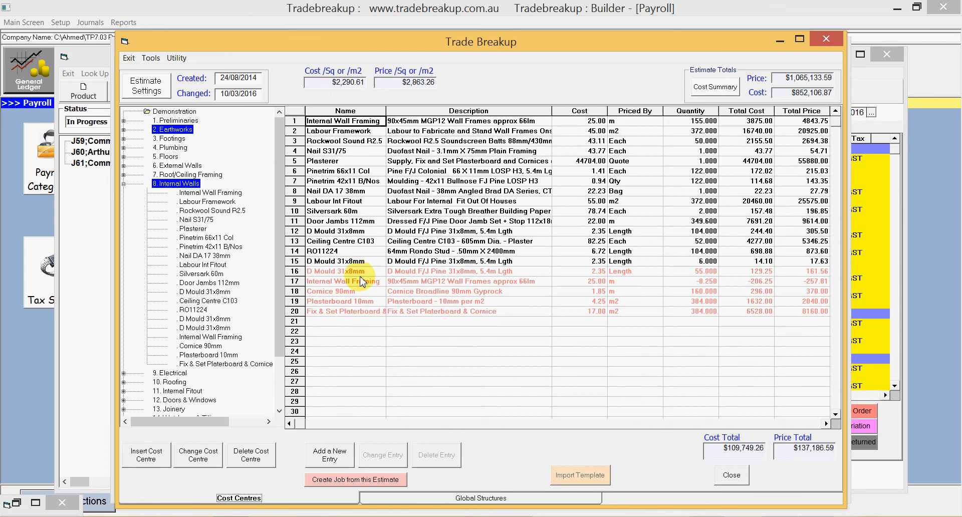
click(457, 499)
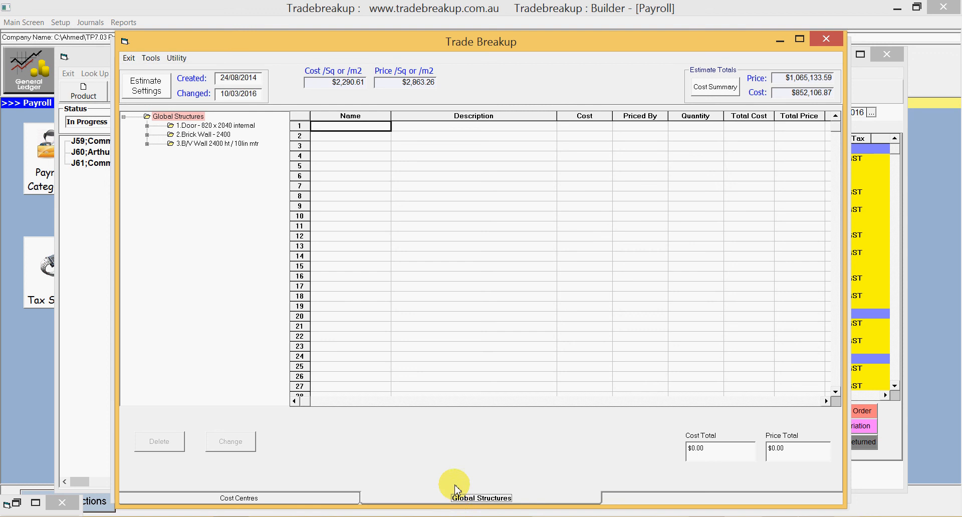
click(302, 498)
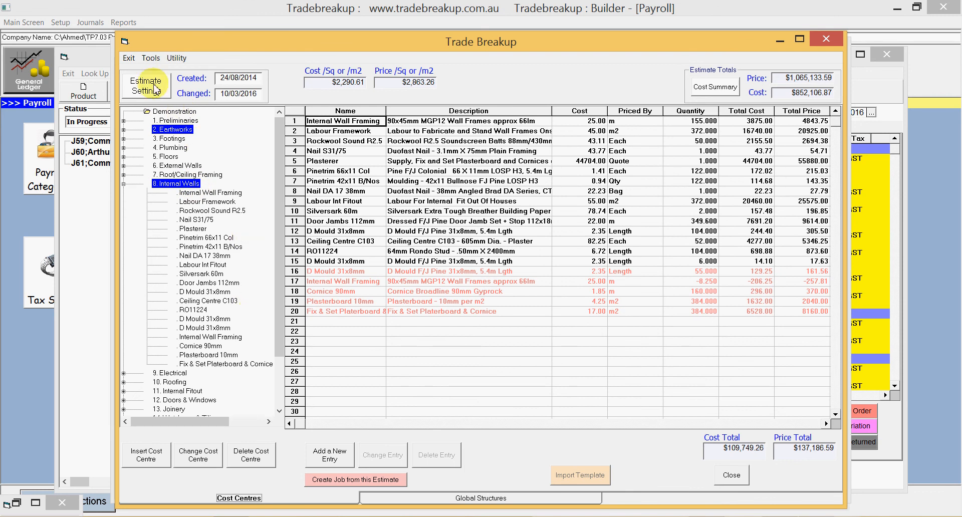
Close the Demonstration trade breakup, the Estimates window and the job card.
click(130, 58)
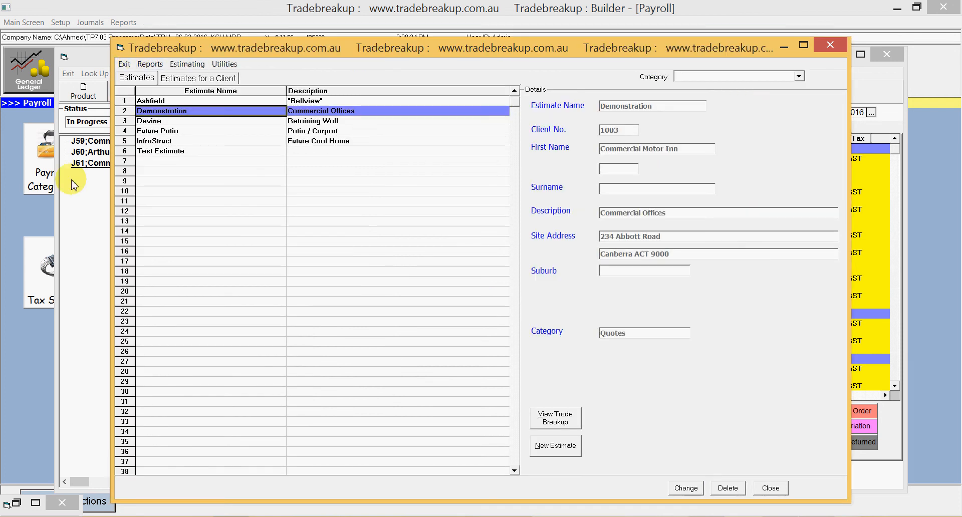
click(124, 65)
click(68, 73)
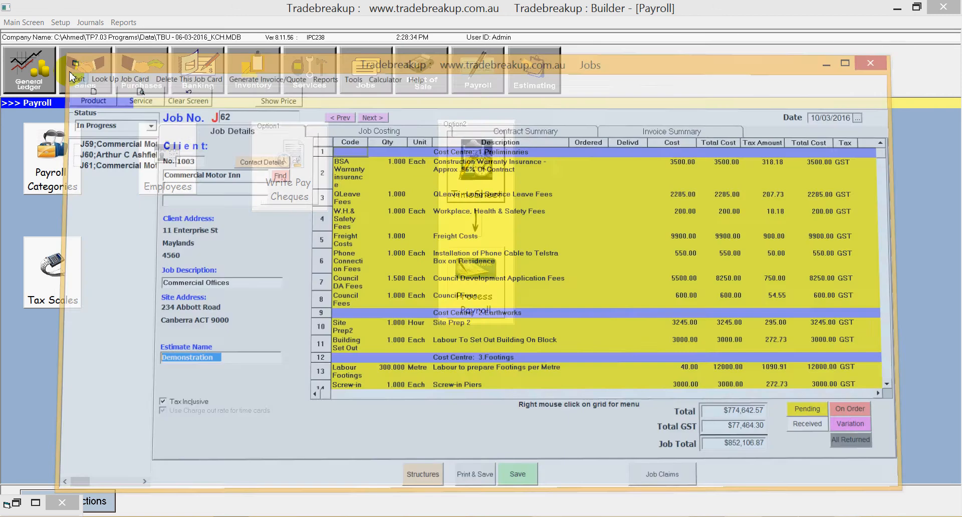
Switch to the Purchases and Payments area, view a blank purchase invoice and close it.
click(142, 67)
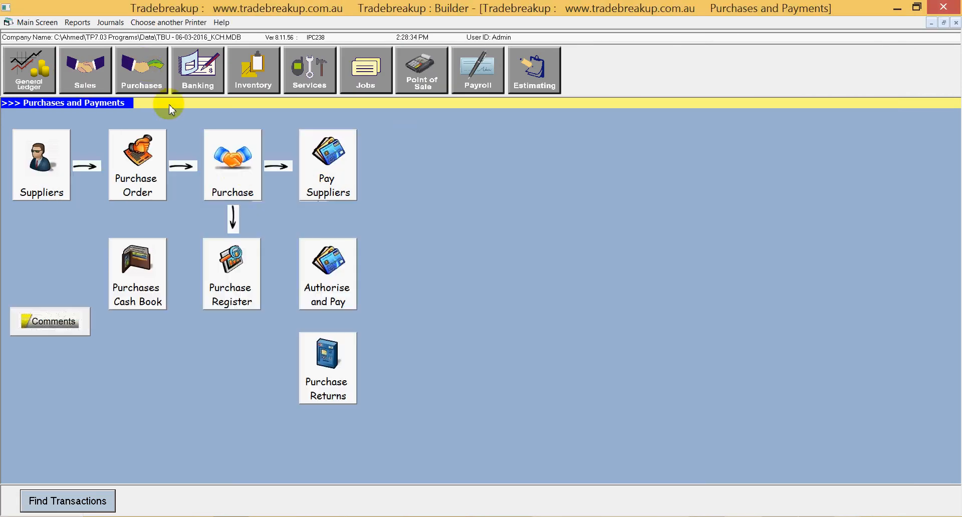
click(238, 173)
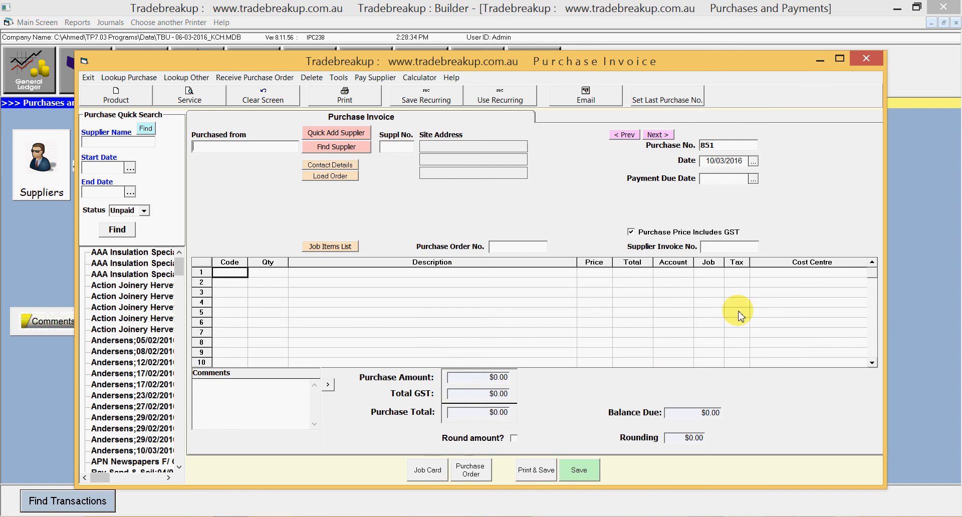
click(89, 78)
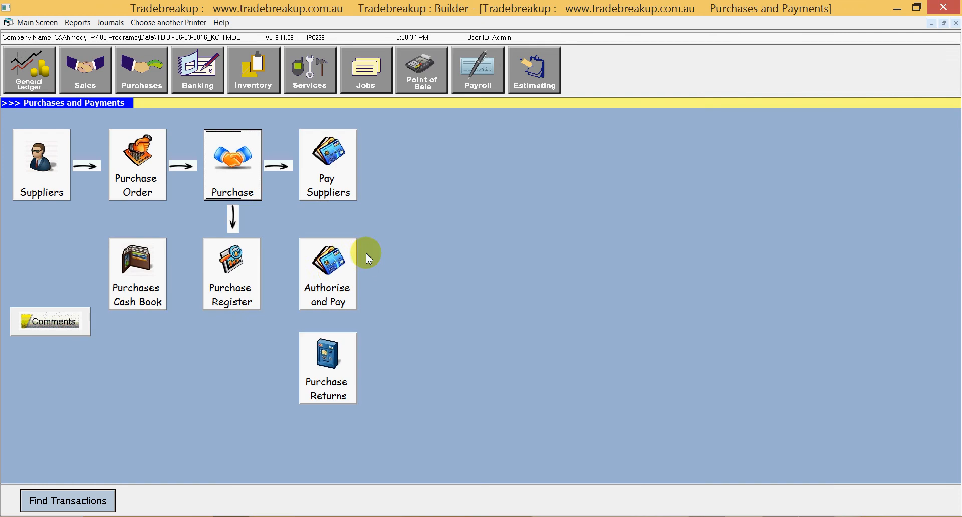
Open Authorise and Pay Creditors and review the status filter choices for the listed purchases.
click(334, 276)
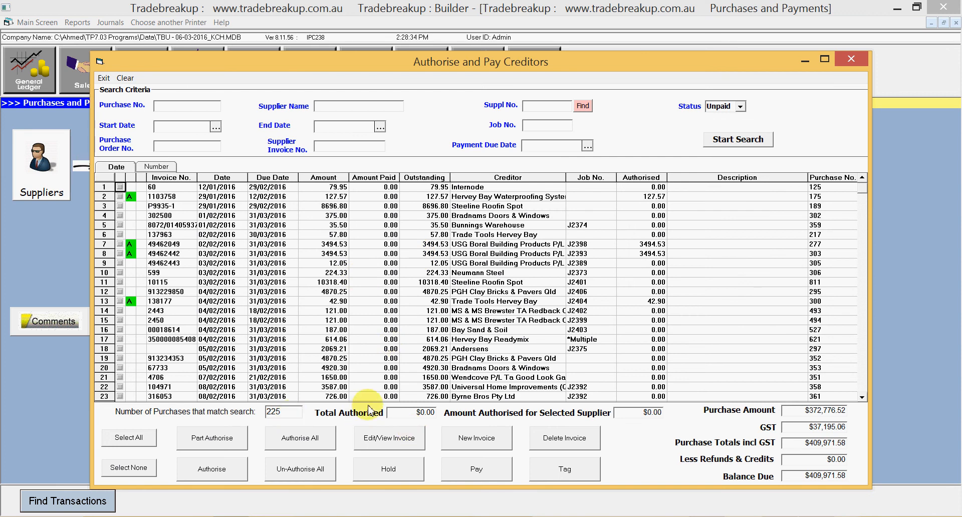
click(158, 199)
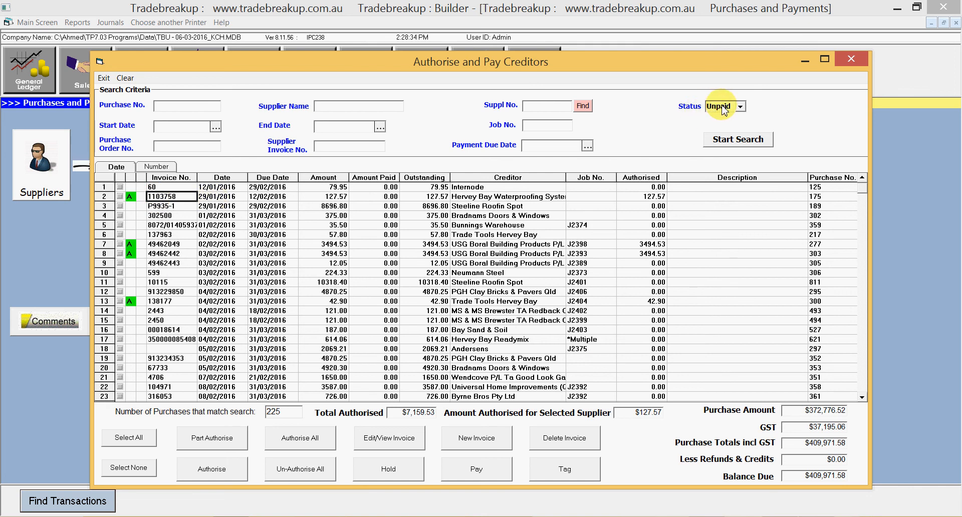
click(741, 108)
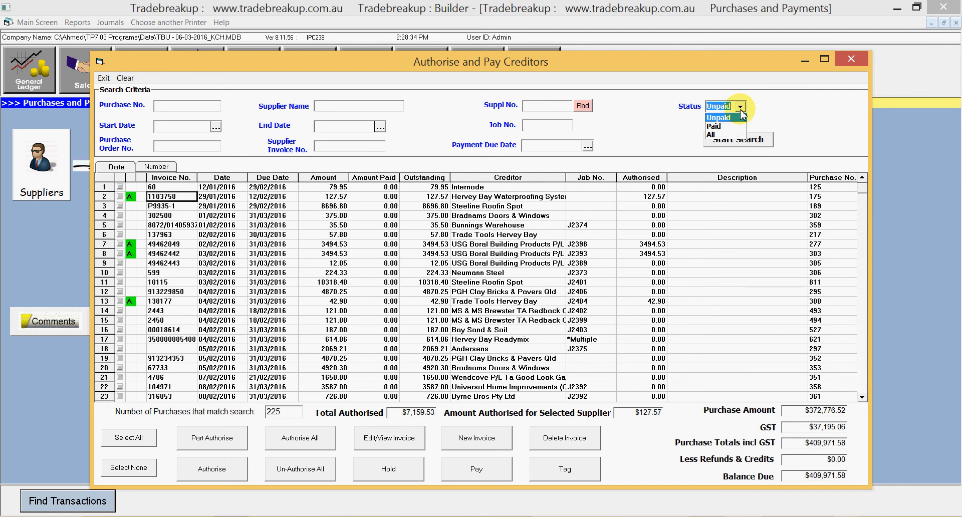
click(741, 111)
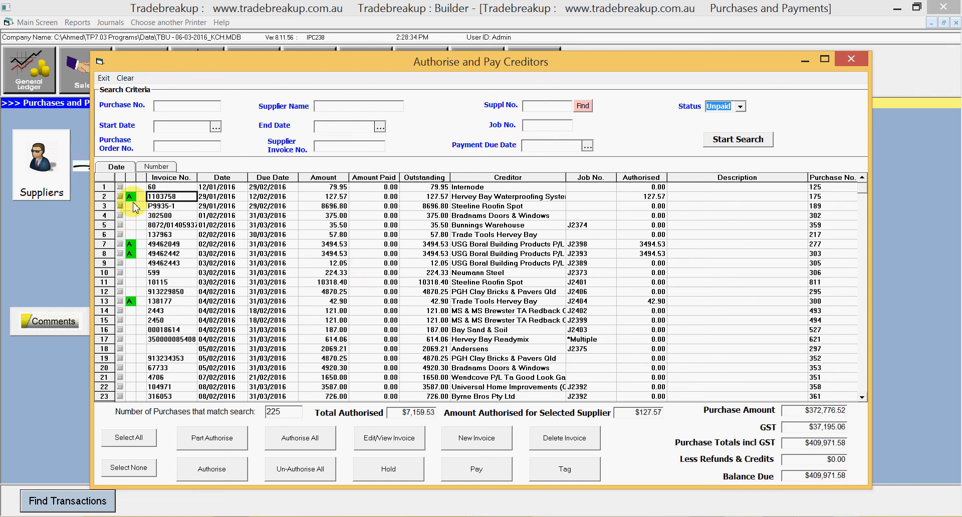
Compare the total authorised amount with the amounts authorised for USG Boral Building Products P/L and the Hervey Bay waterproofing supplier.
click(414, 413)
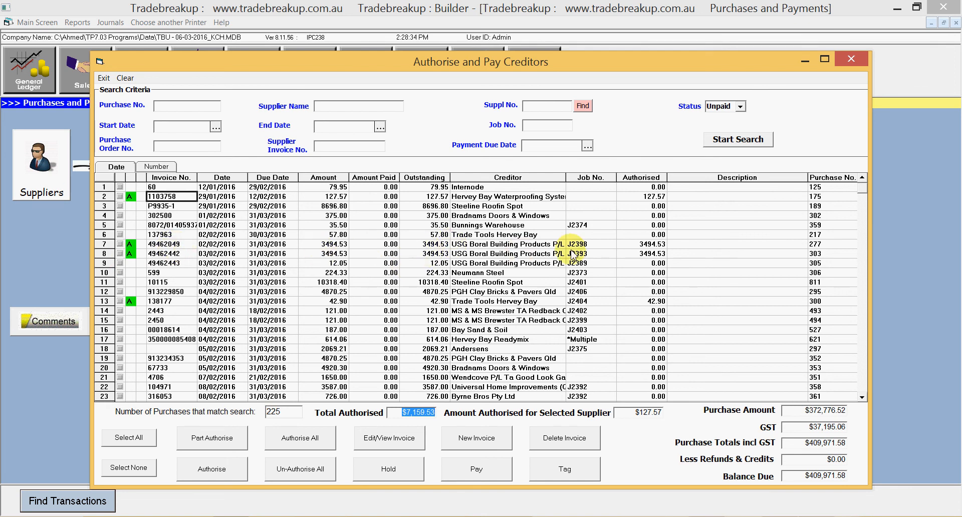
click(487, 248)
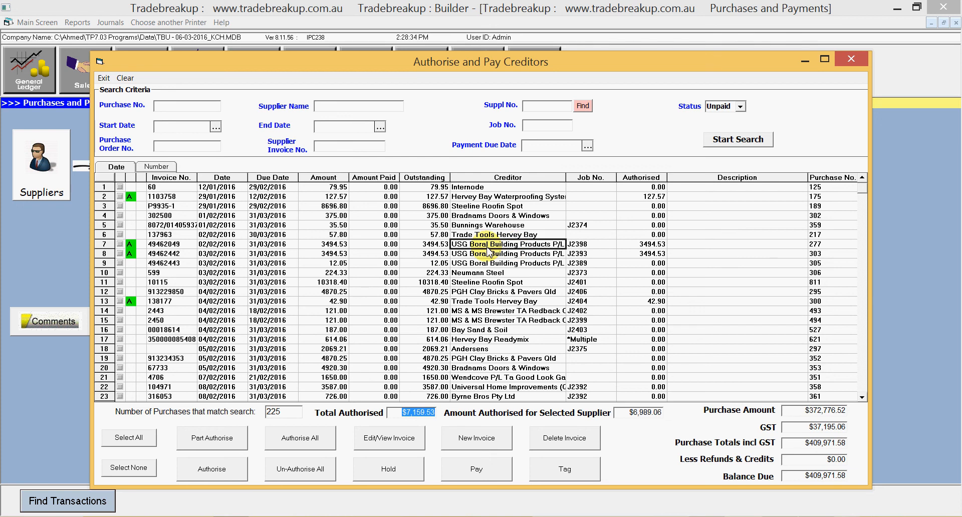
click(477, 199)
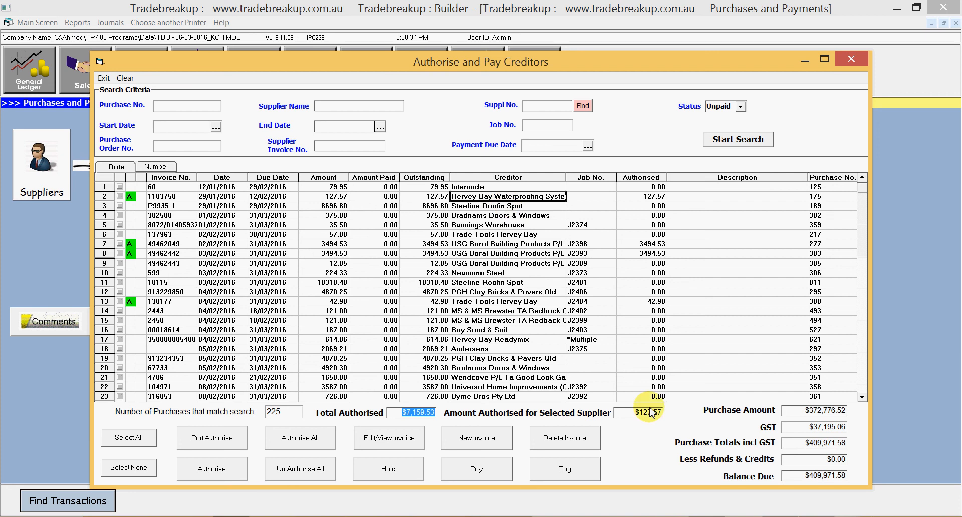
drag(624, 414, 669, 414)
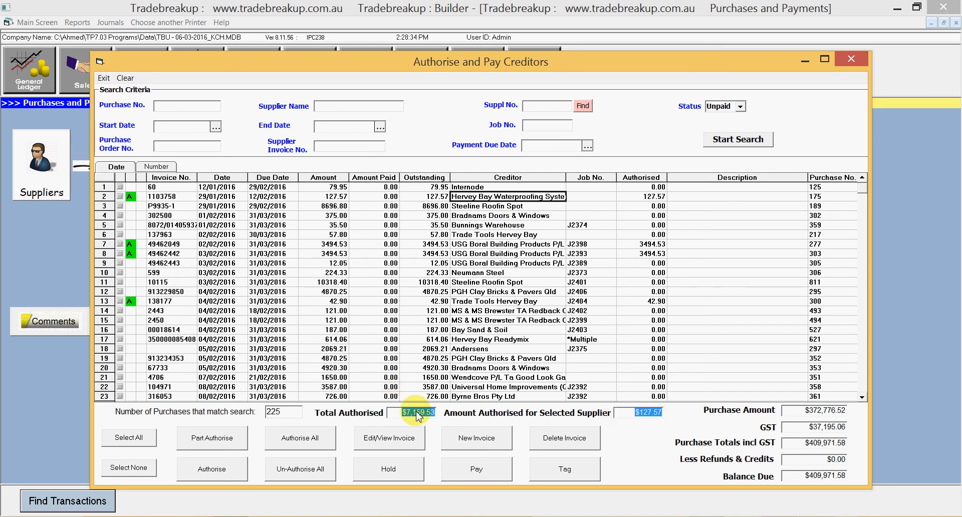
click(485, 246)
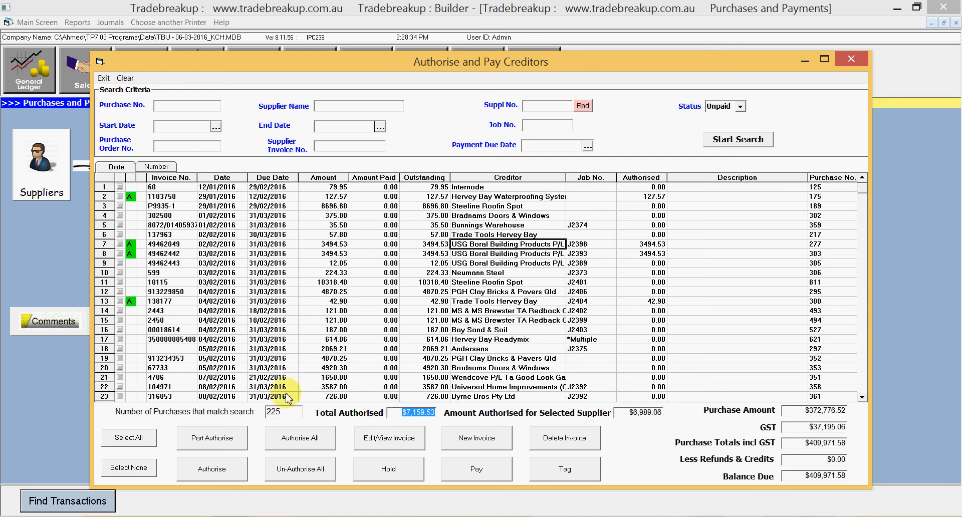
Authorise the Hervey Bay Readymix invoice dated 04/02/2016 for payment.
click(171, 340)
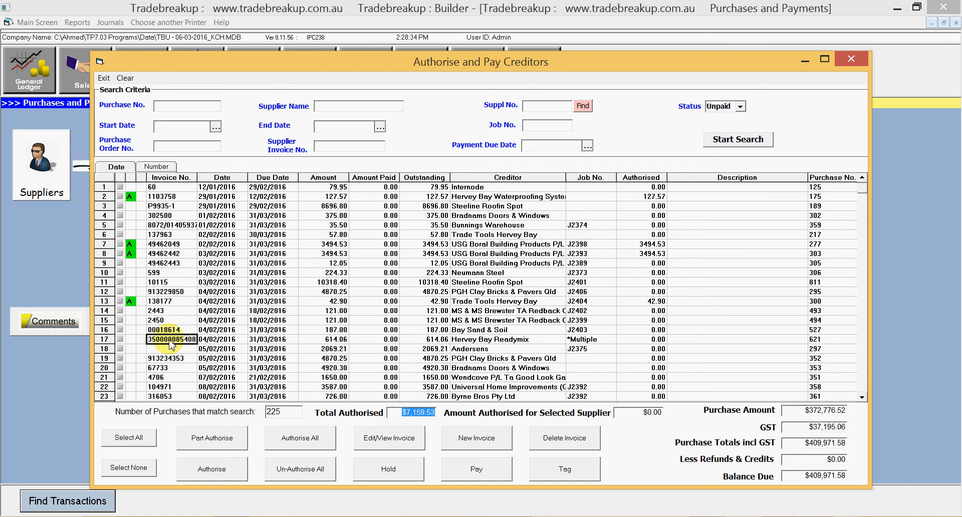
click(212, 467)
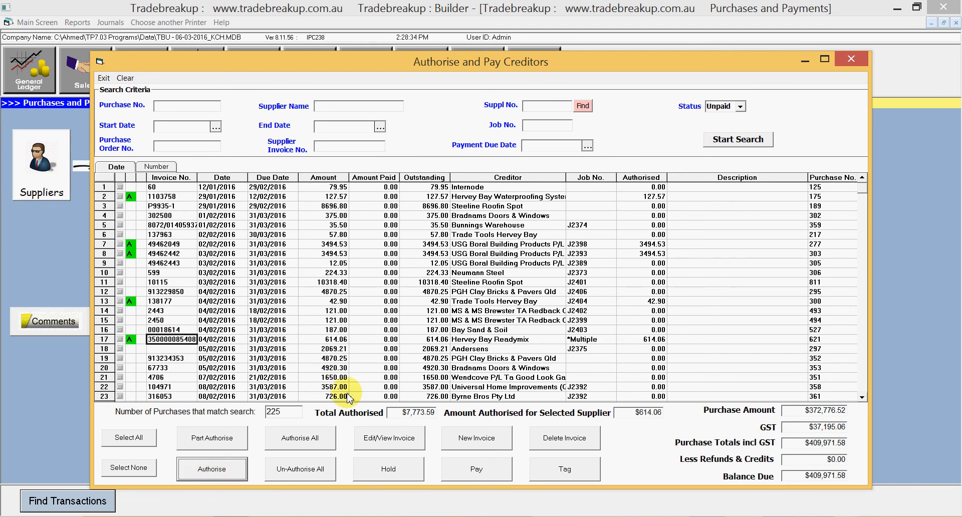
Authorise the Wendcove P/L invoice dated 07/02/2016, and un-authorise it again.
click(161, 379)
click(212, 469)
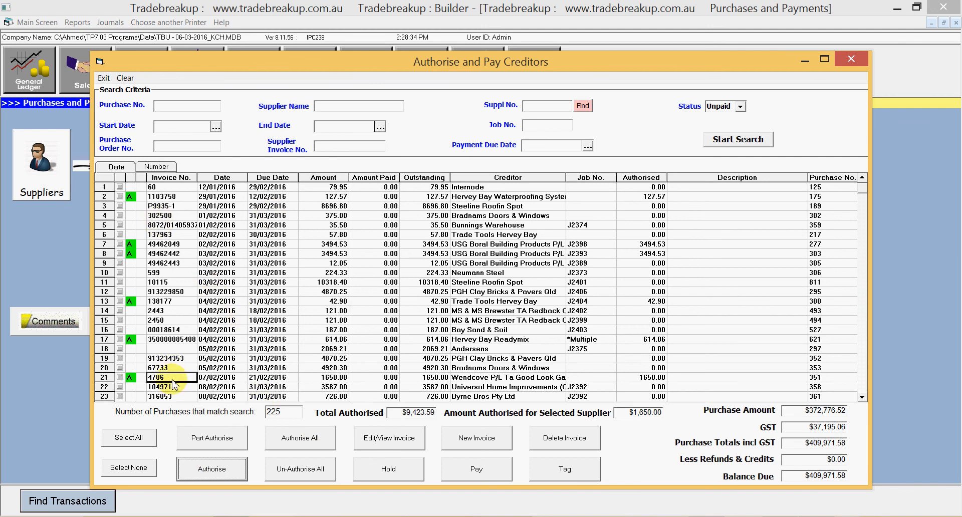
click(205, 460)
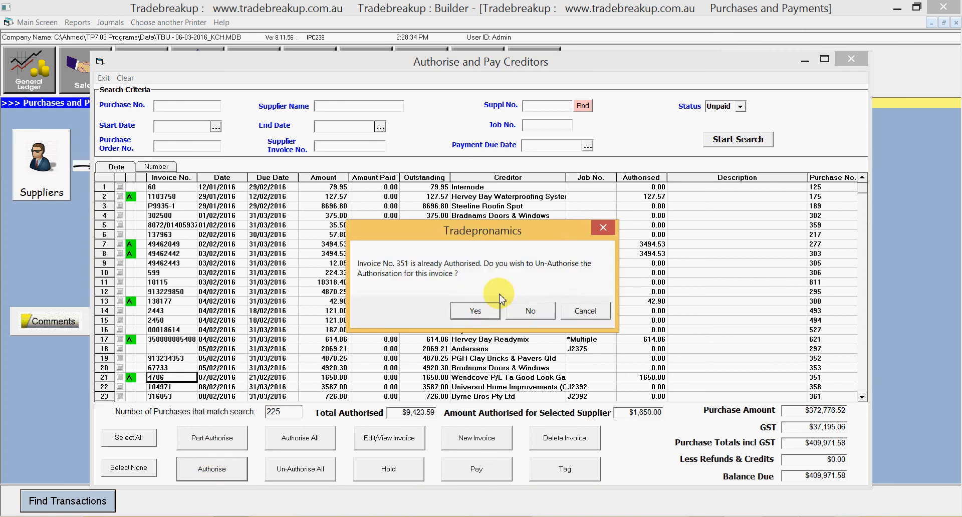
click(484, 315)
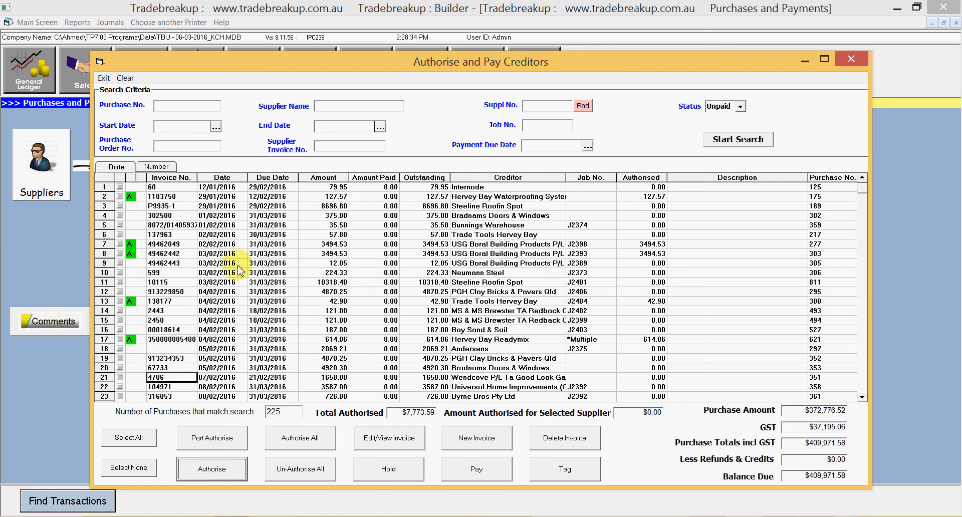
Part authorise USG Boral Building Products P/L invoice 49462442 for $1,000.00.
click(130, 254)
click(211, 437)
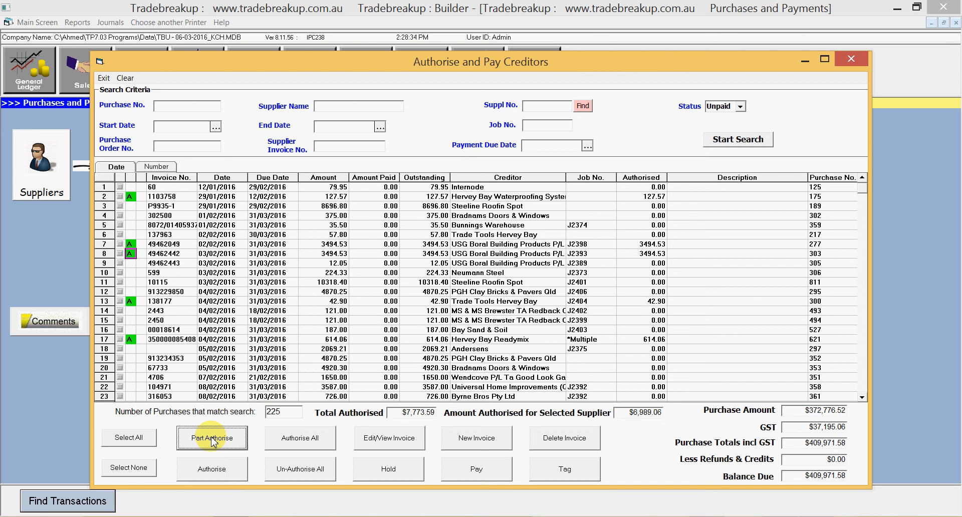
text(1,00)
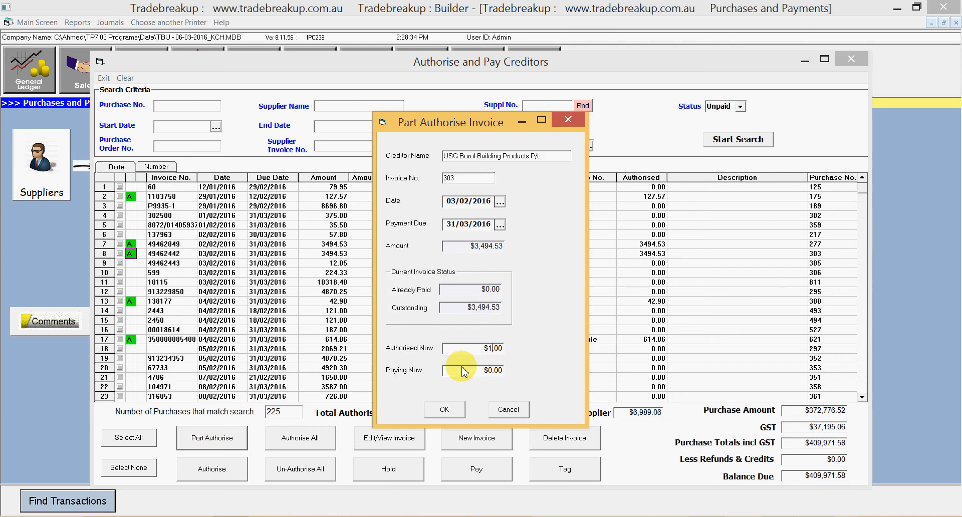
text(0)
click(444, 409)
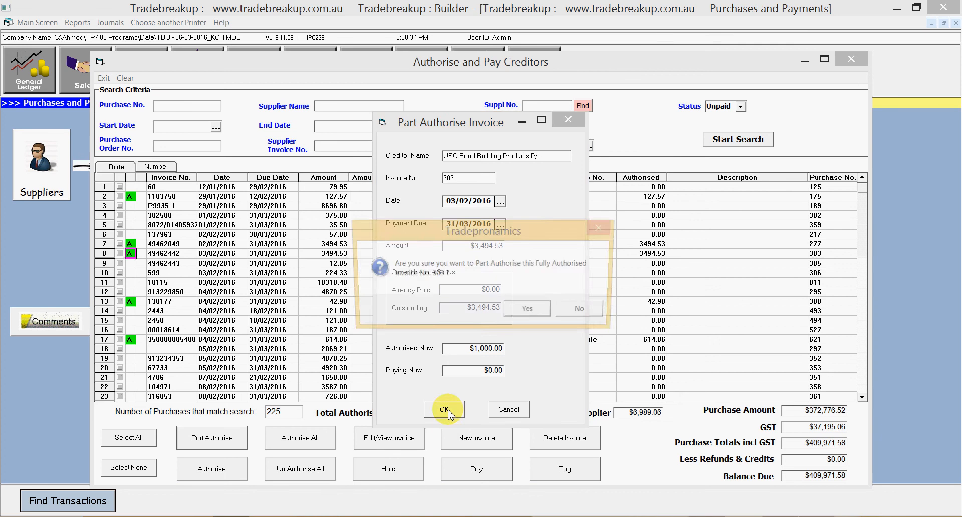
click(528, 311)
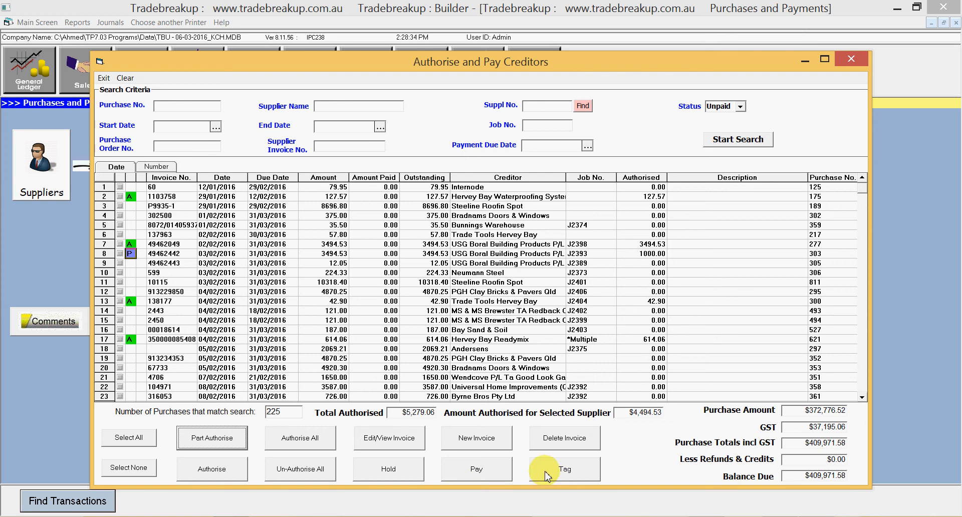
Start paying all authorised invoices, and set the payment method to Electronic on the Hervey Bay waterproofing supplier's payment.
click(474, 469)
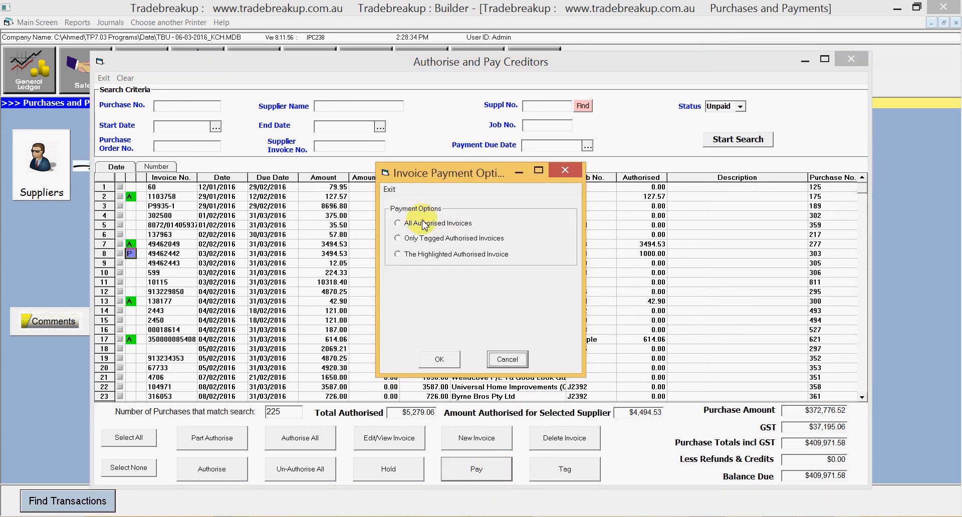
click(424, 225)
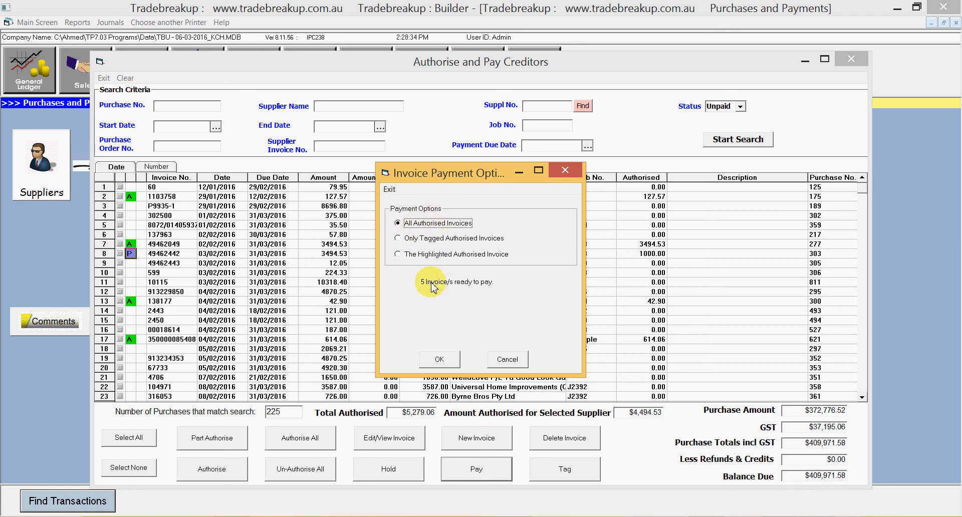
click(439, 359)
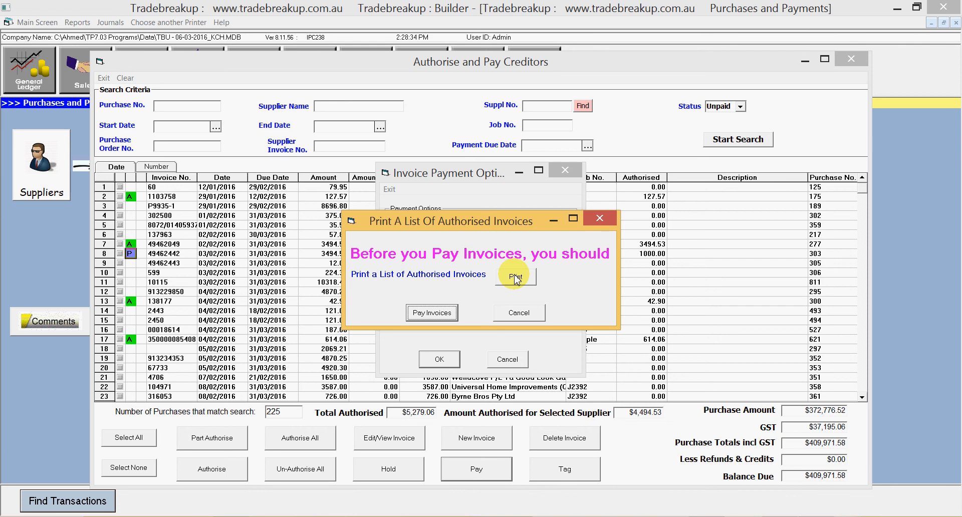
click(436, 318)
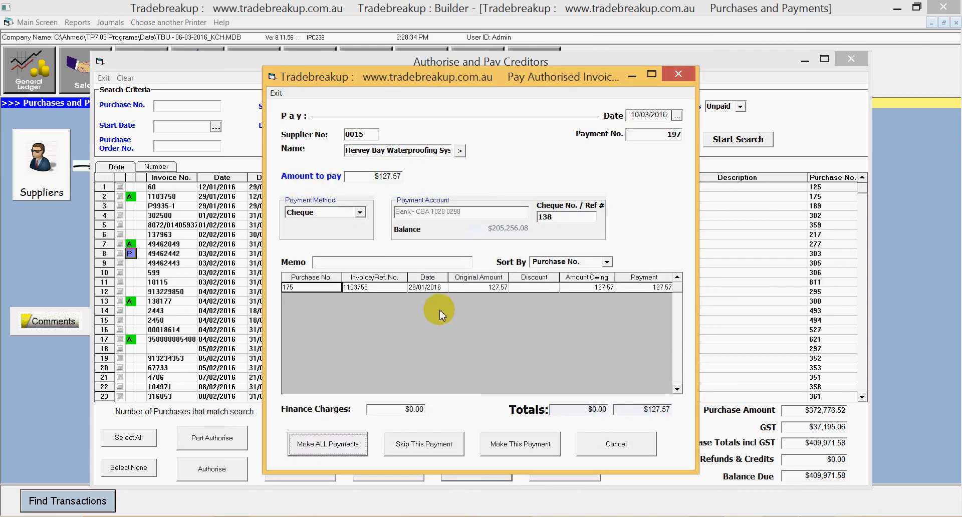
click(361, 213)
click(361, 213)
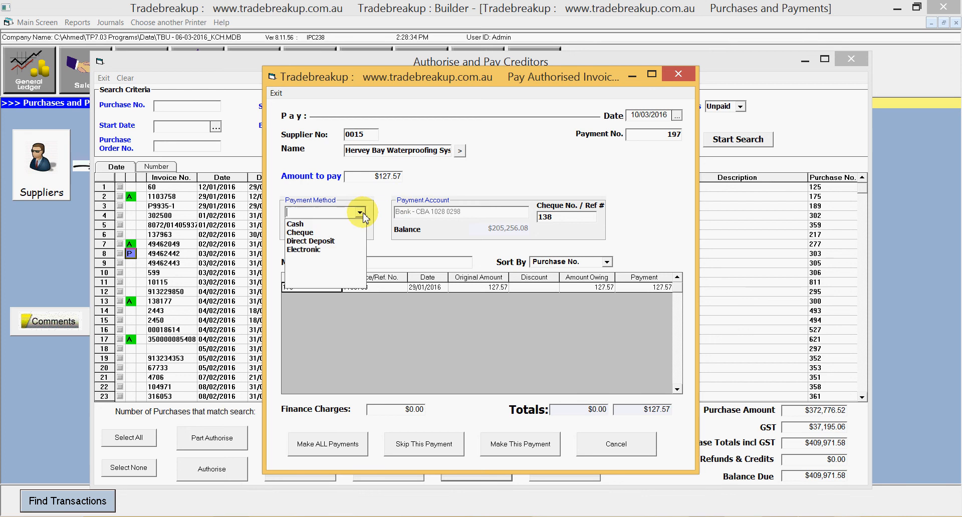
click(321, 256)
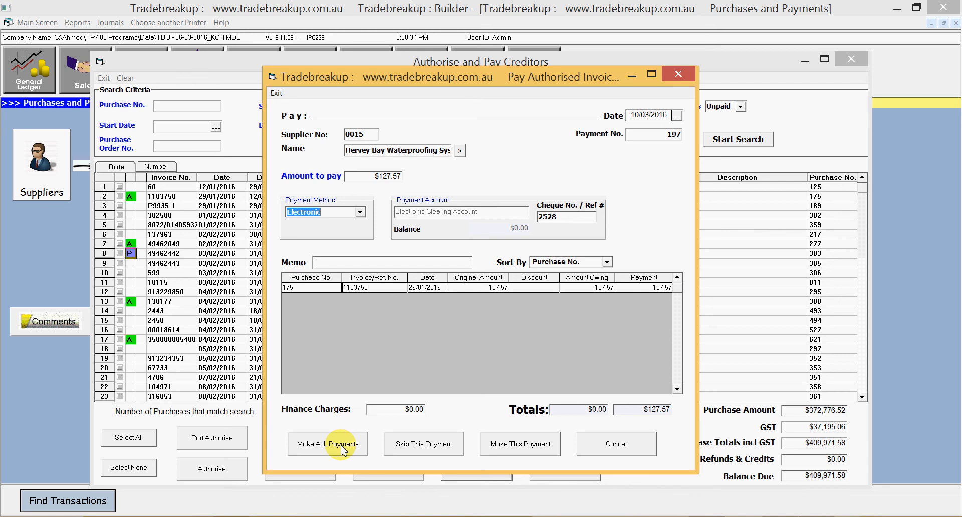
Skip the Hervey Bay waterproofing and USG Boral payments, and leave Authorise and Pay Creditors without making any payment.
click(408, 448)
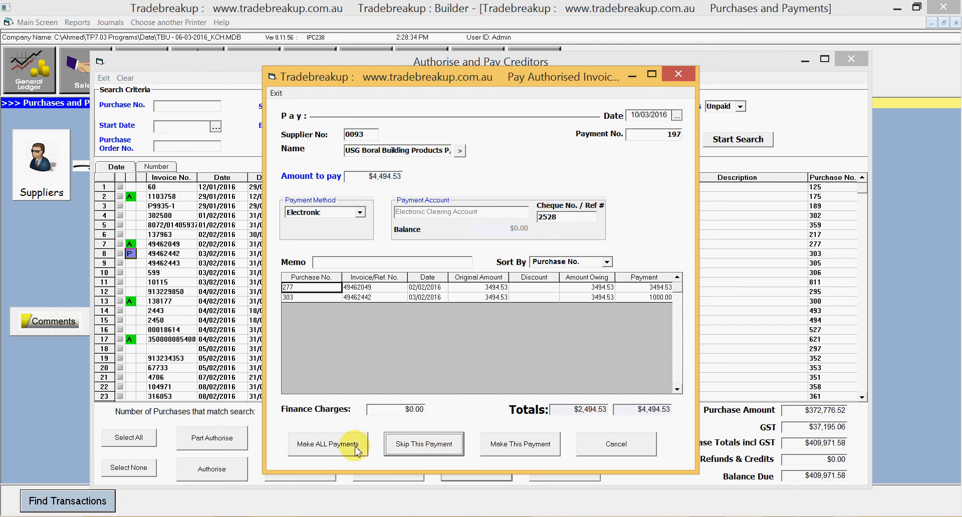
click(414, 447)
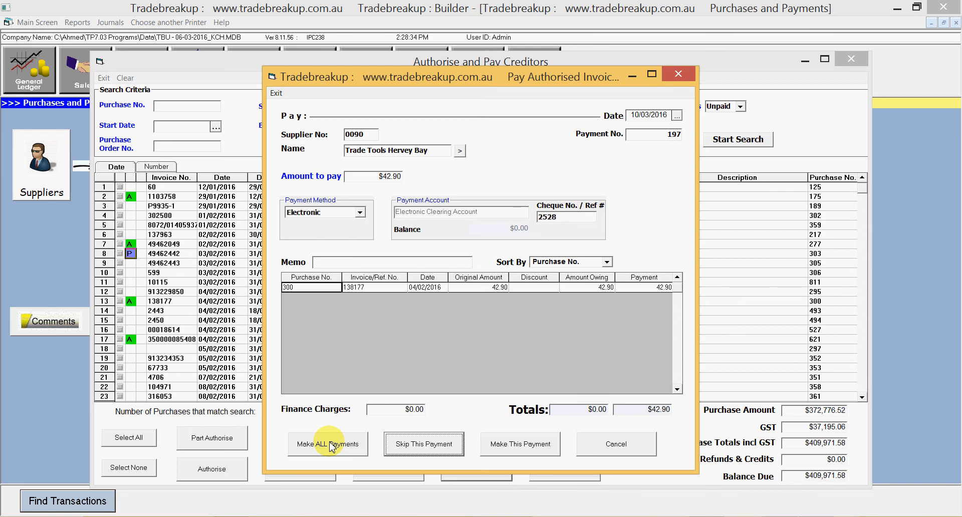
click(678, 74)
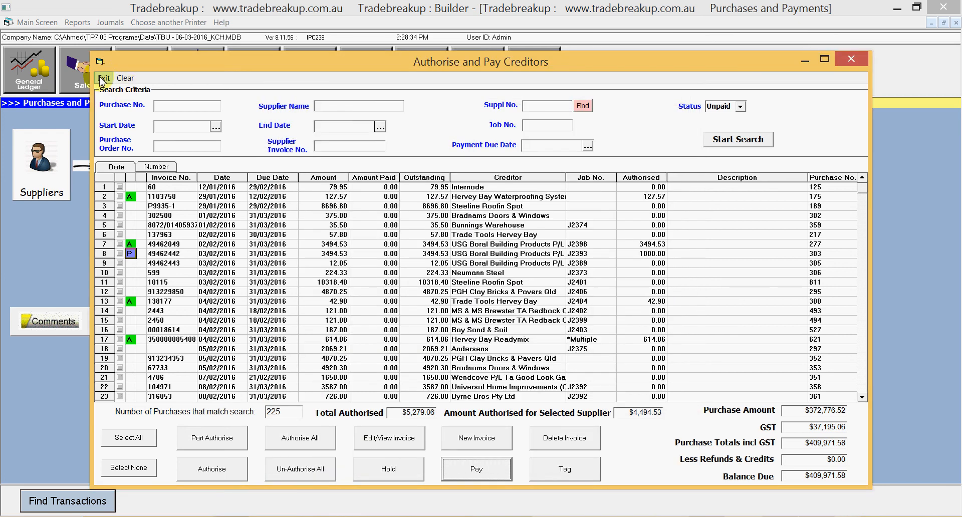
click(104, 78)
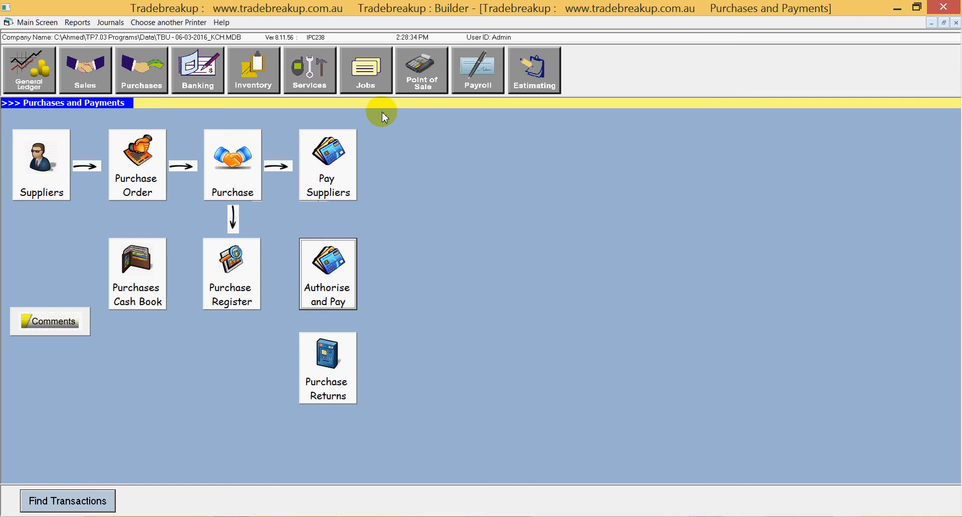
Open Prepare Electronic Payments in Banking and list the Recorded payments for Pay Suppliers.
click(205, 71)
click(251, 275)
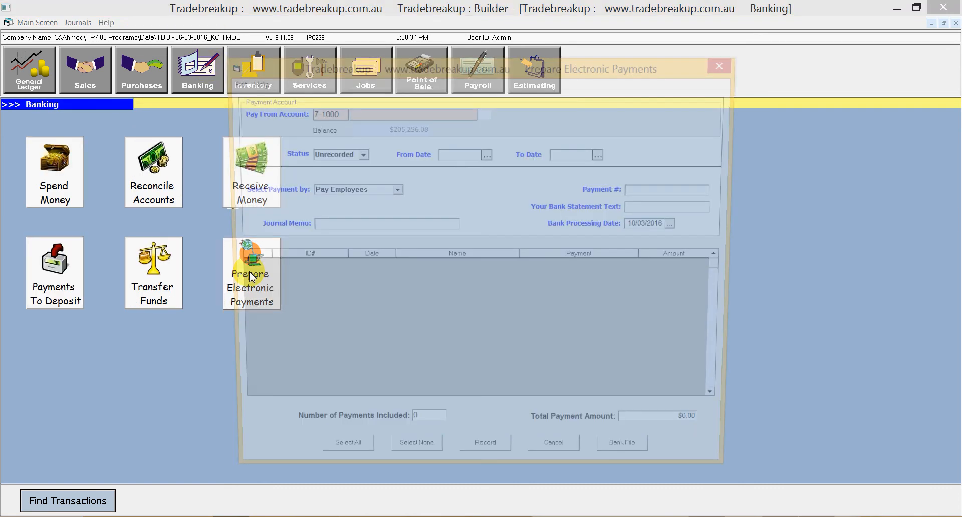
click(358, 155)
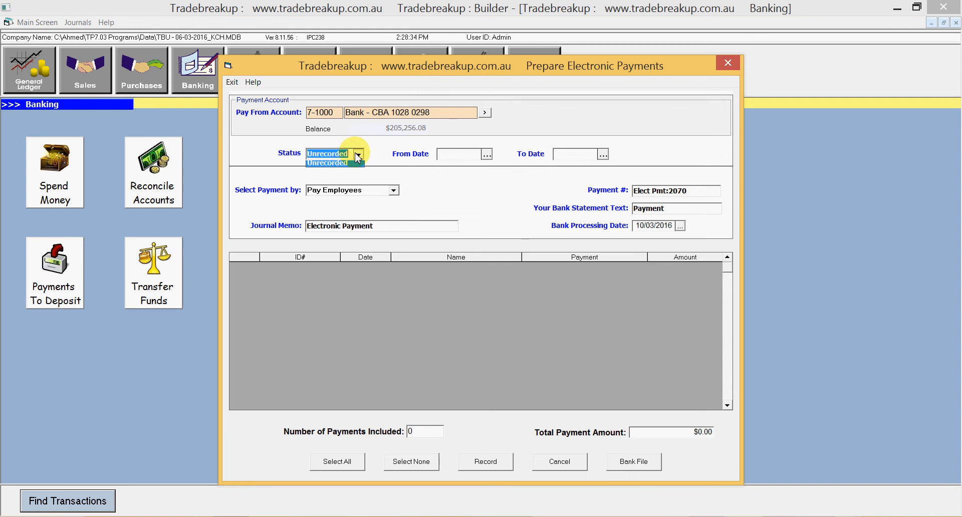
click(351, 172)
click(394, 191)
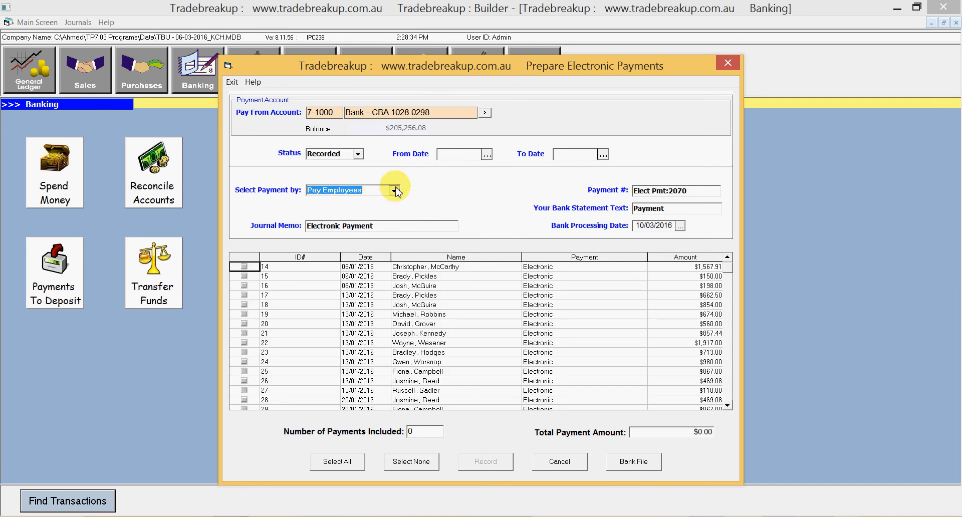
click(365, 210)
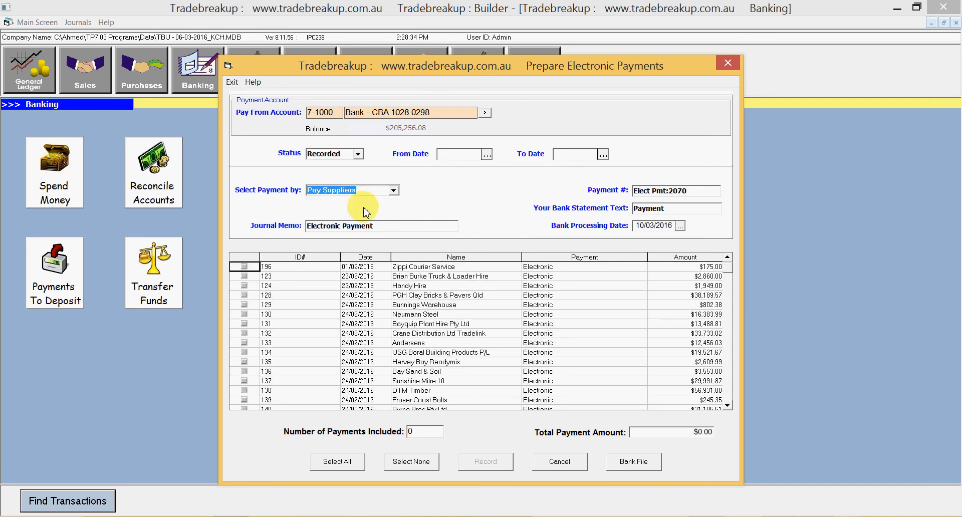
Include all listed supplier payments, and exit Prepare Electronic Payments without creating a bank file.
click(394, 191)
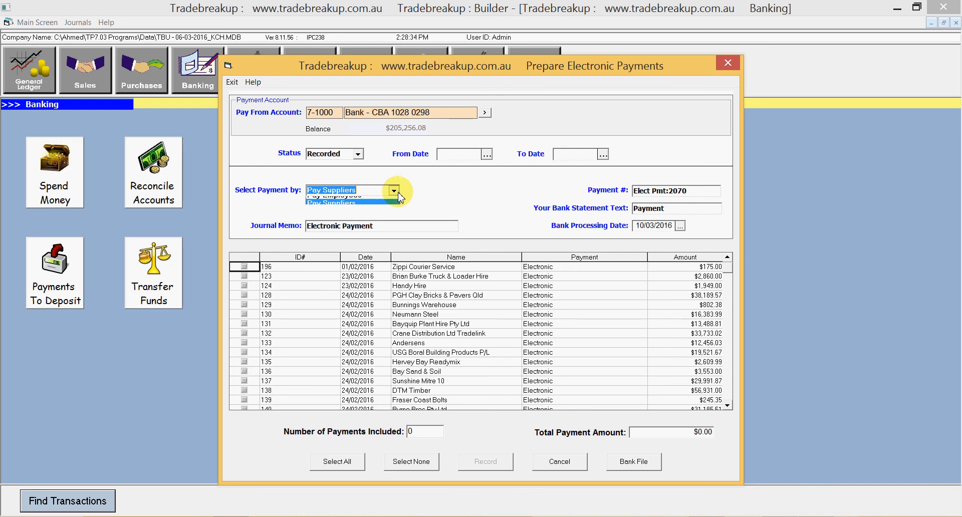
click(398, 193)
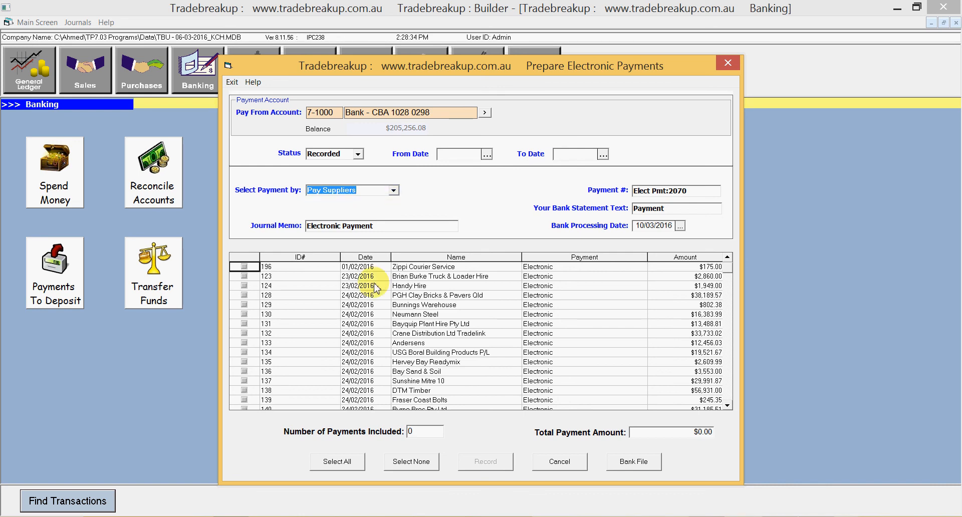
click(345, 462)
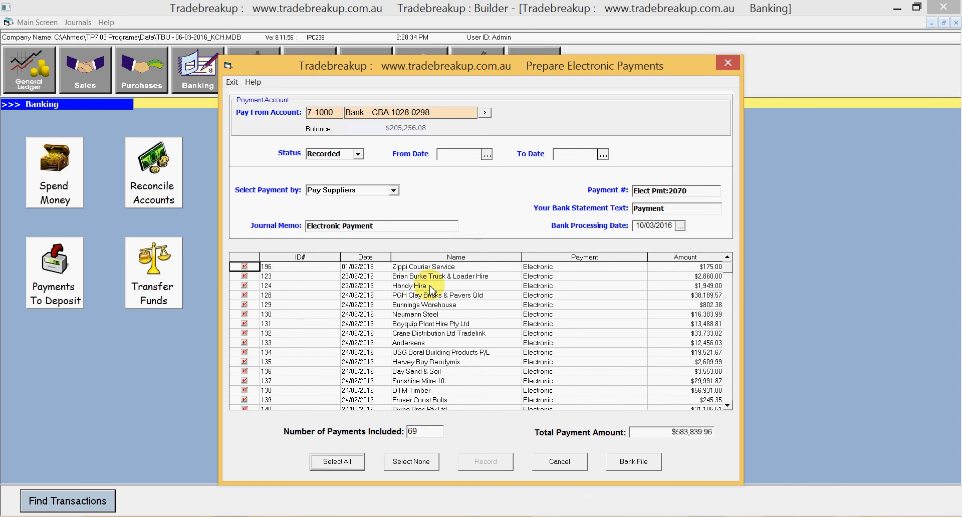
click(232, 82)
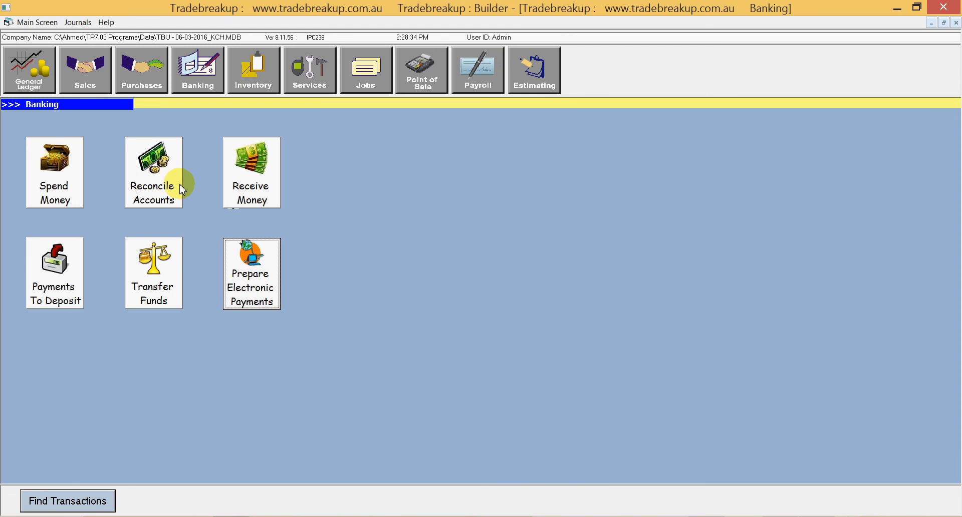
Review the supplier reports available for Purchases and Payments.
click(146, 74)
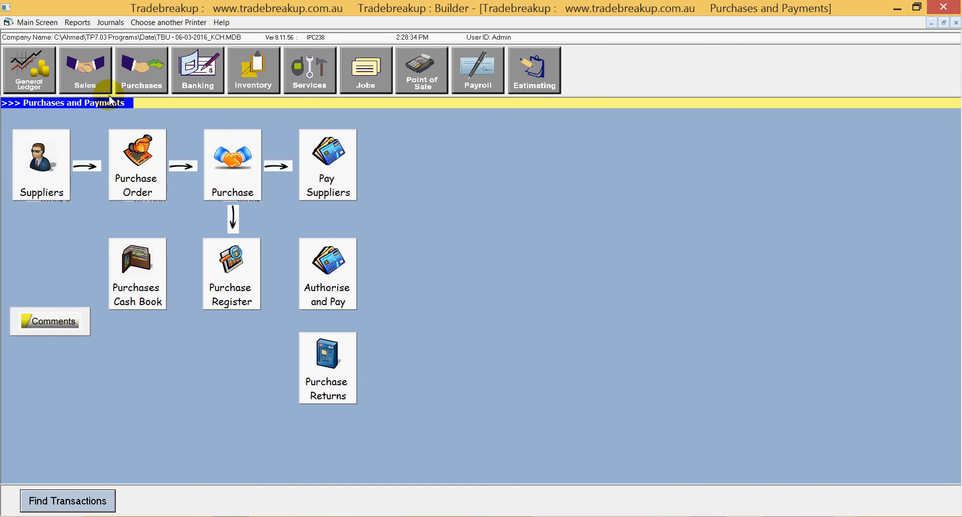
click(79, 23)
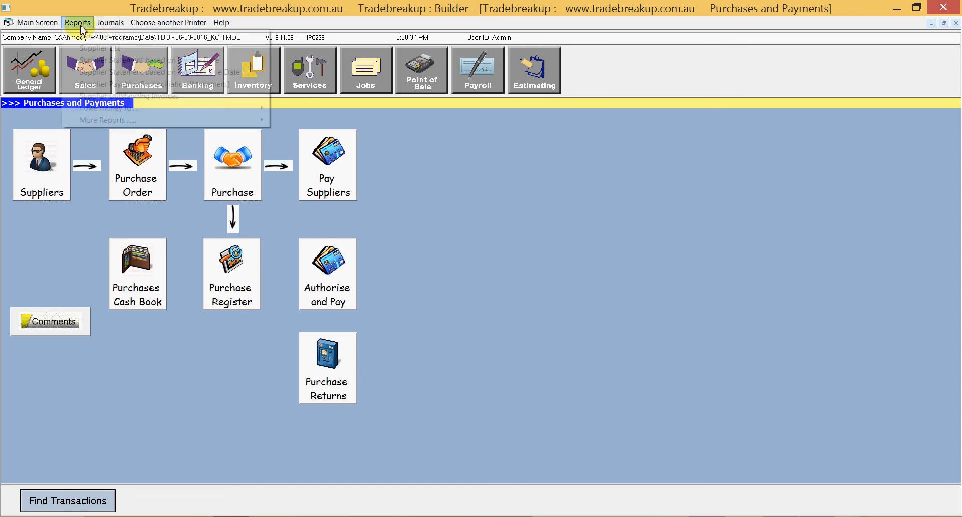
mouse_move(121, 123)
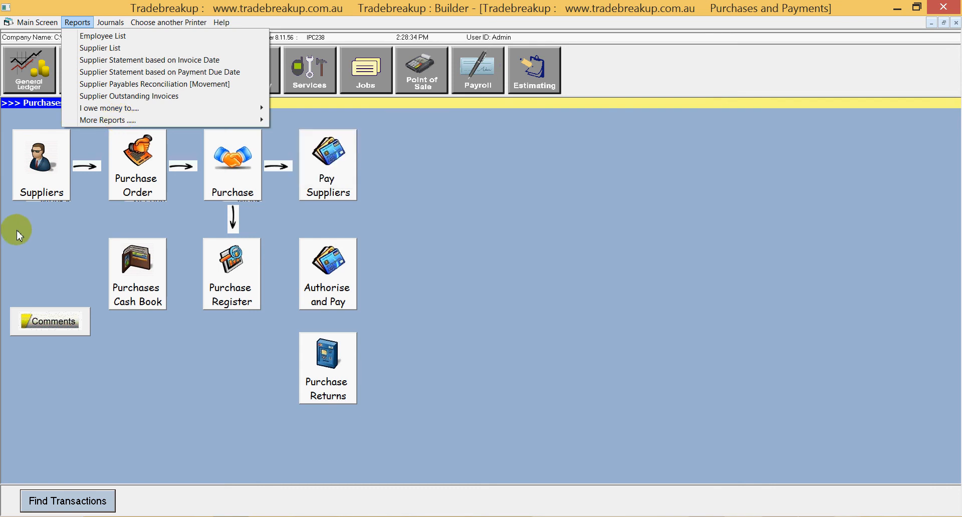
click(64, 227)
Review the General Ledger reports and look at the blank General Journal entry form.
click(36, 72)
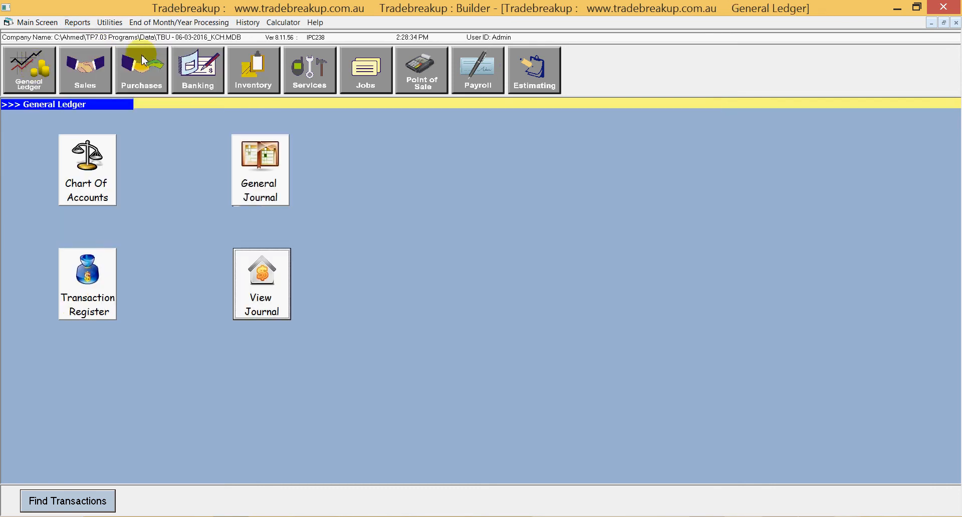
click(78, 22)
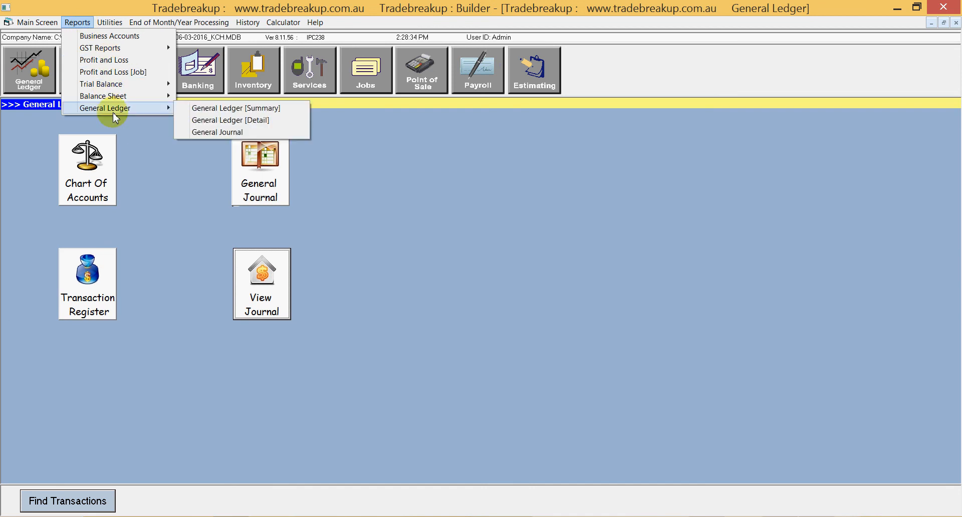
click(266, 181)
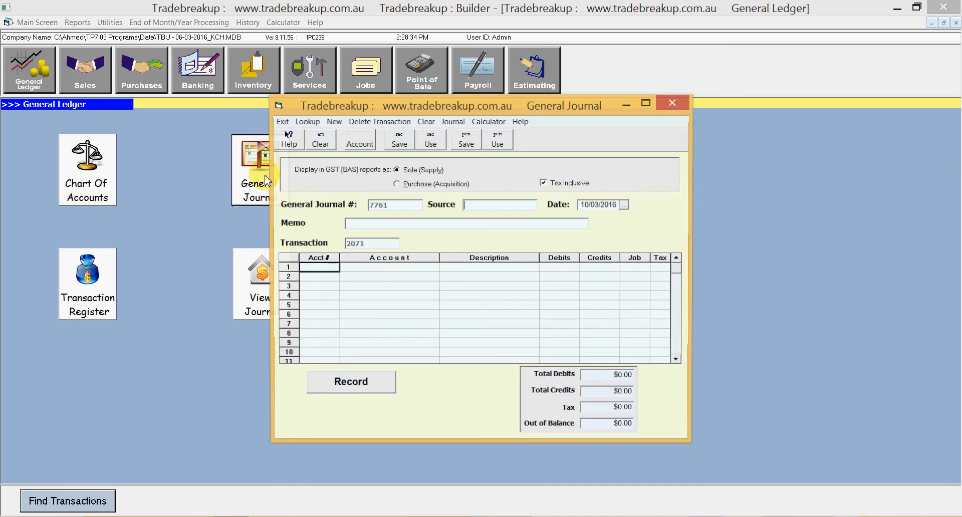
click(155, 268)
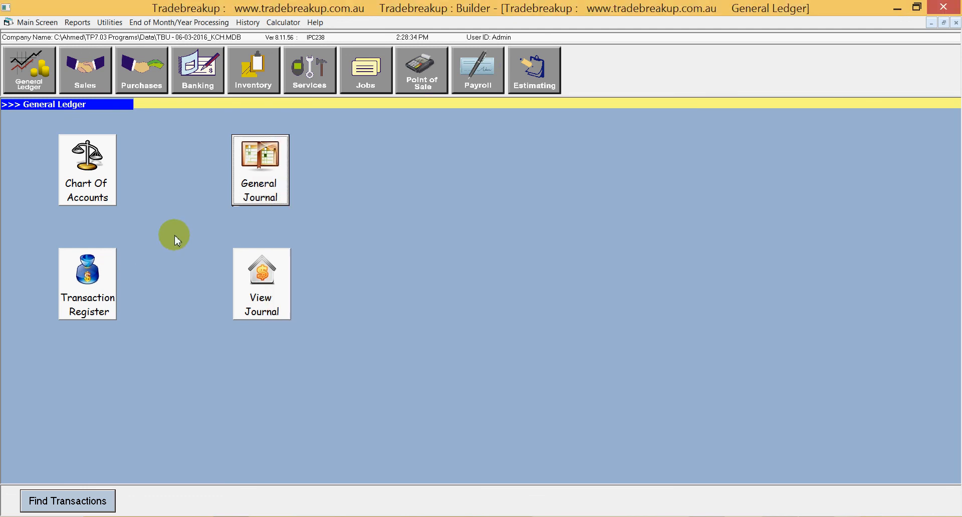
Open Bank Reconciliation in Banking and show entries of All statuses for the CBA bank account.
click(143, 70)
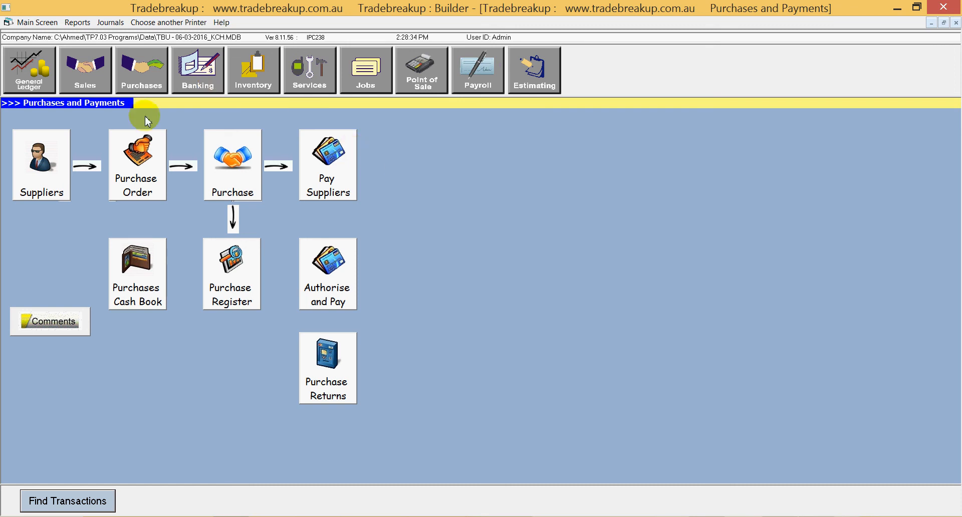
click(199, 67)
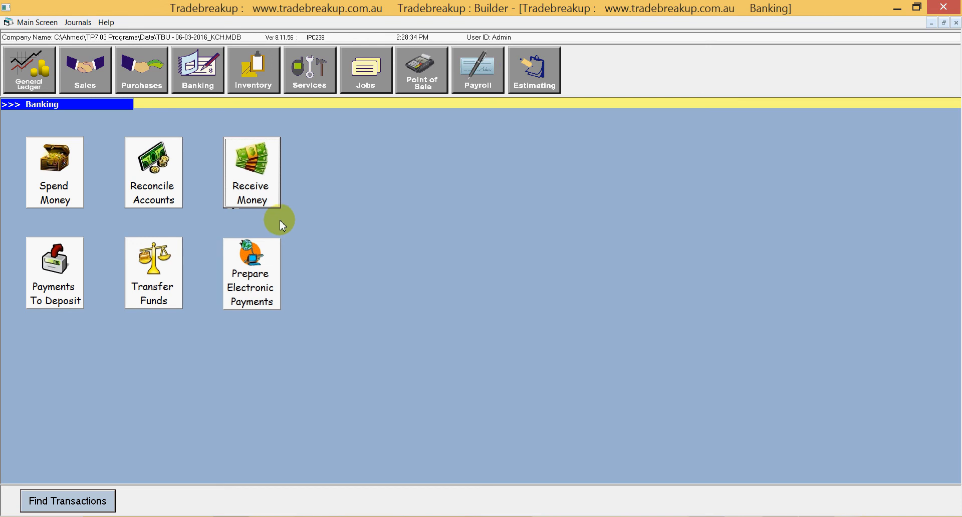
click(156, 172)
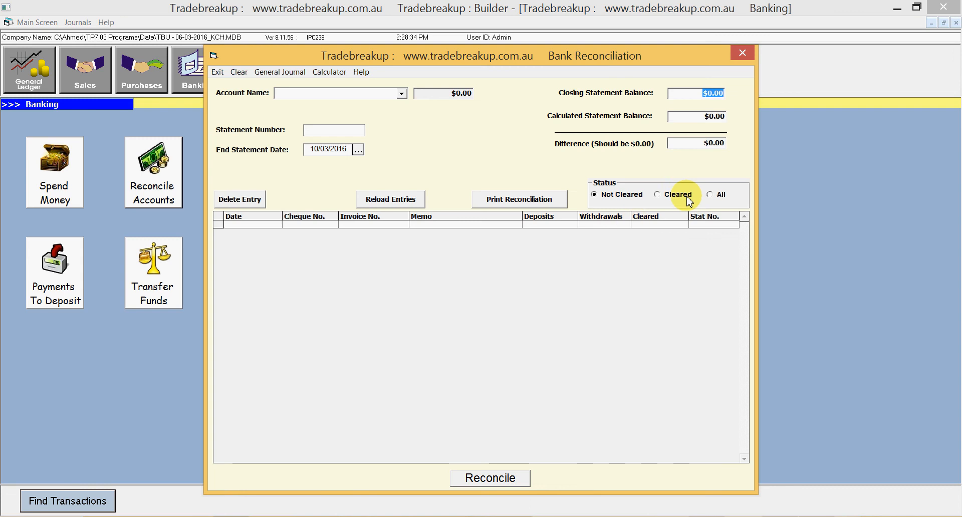
click(724, 201)
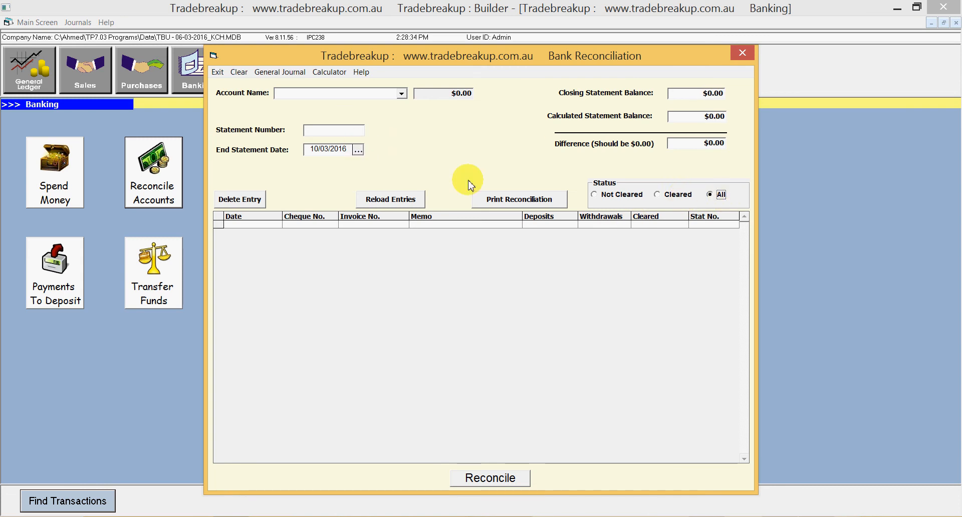
click(402, 94)
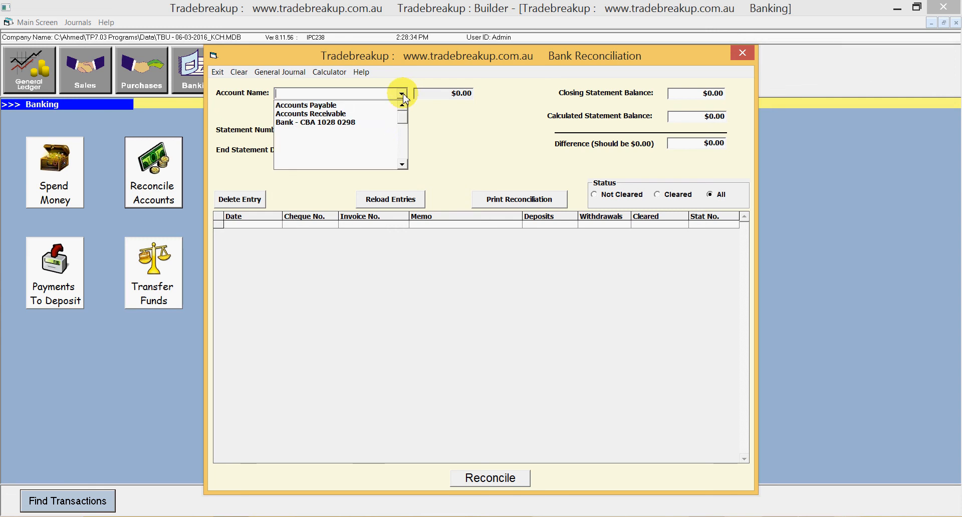
click(366, 122)
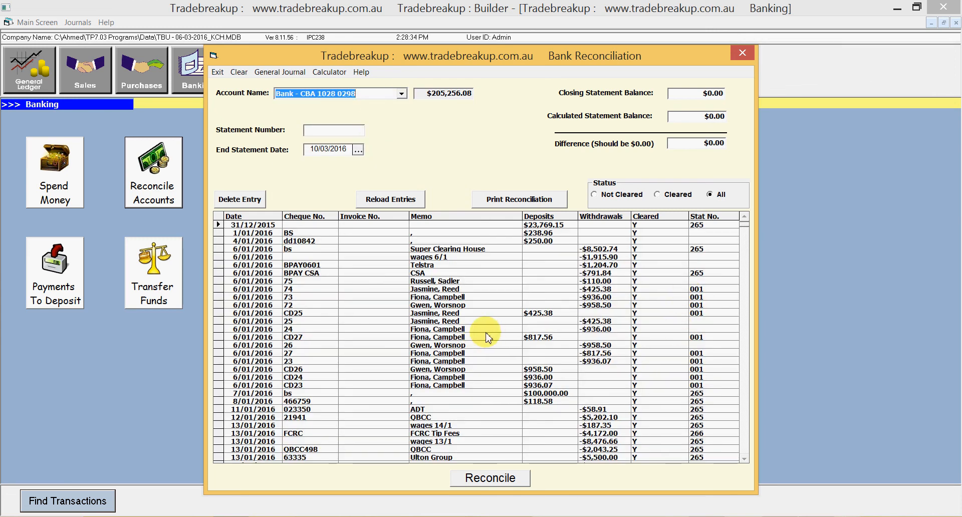
Leave Bank Reconciliation and start a pay cheque in Payroll's Write Pay Cheques with Electronic as the payment method.
click(216, 73)
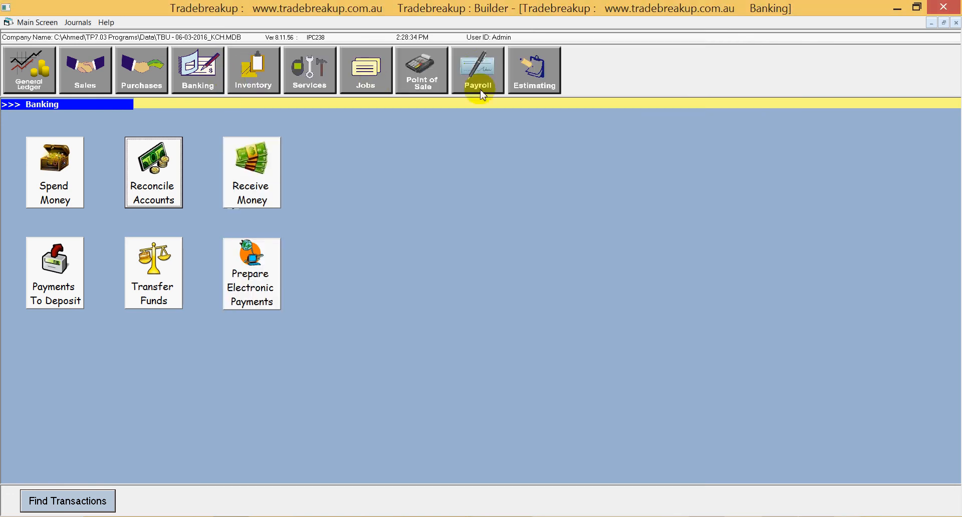
click(479, 80)
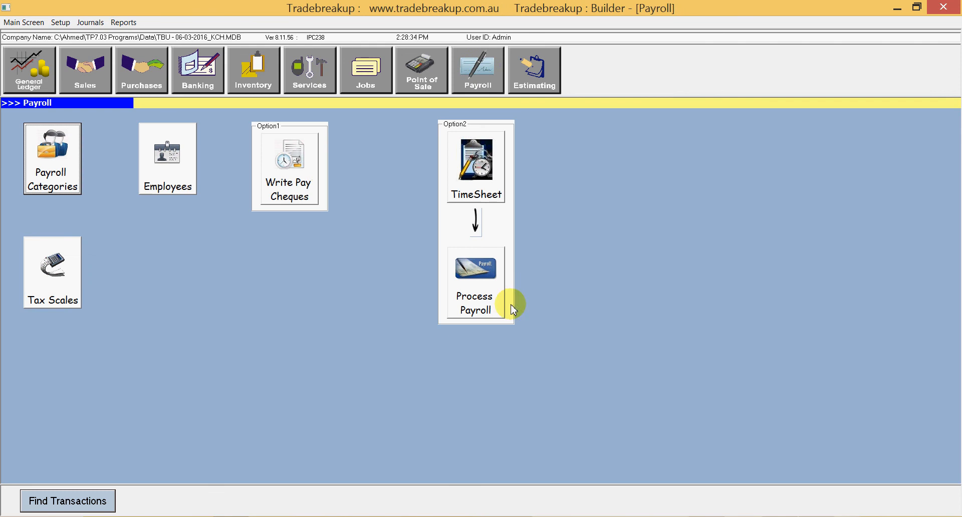
click(300, 181)
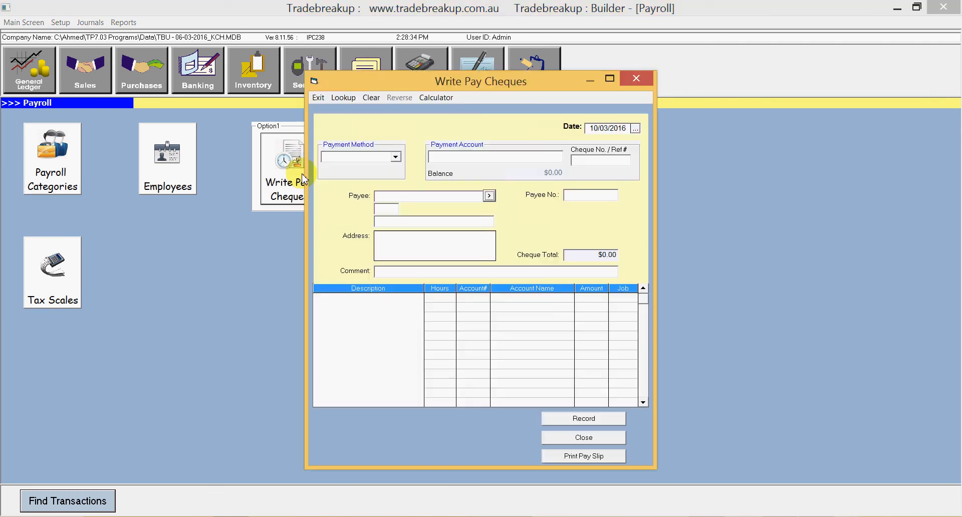
click(396, 157)
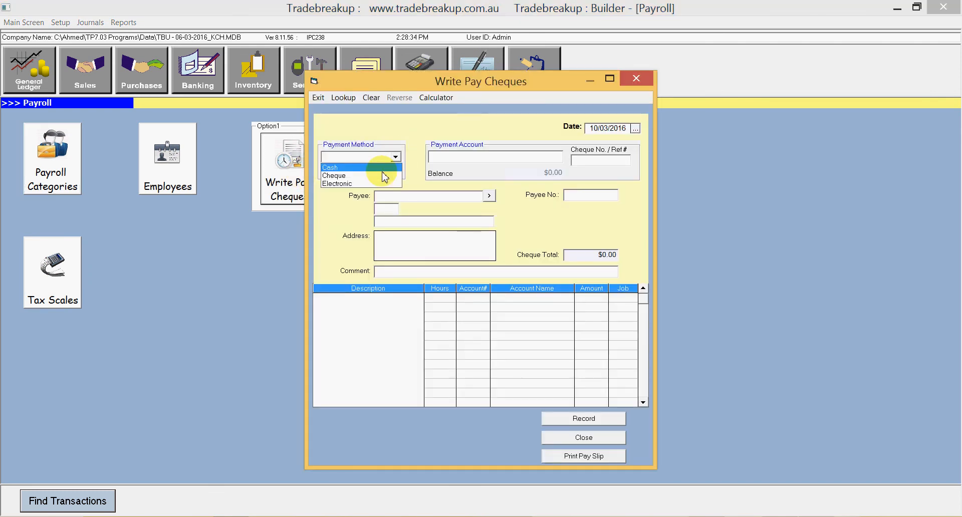
click(373, 184)
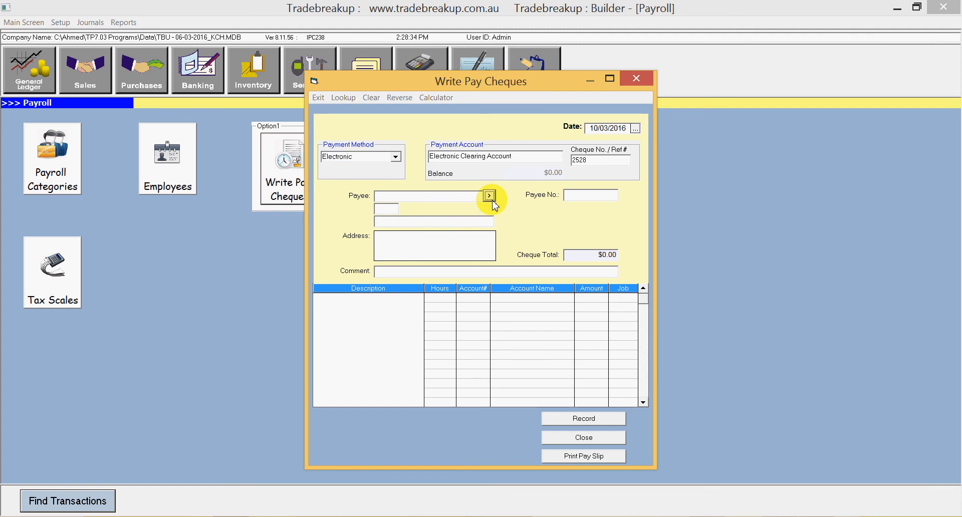
Select the second listed employee as payee, enter 1 Base Hourly hour, and close the pay cheque without recording it.
click(489, 195)
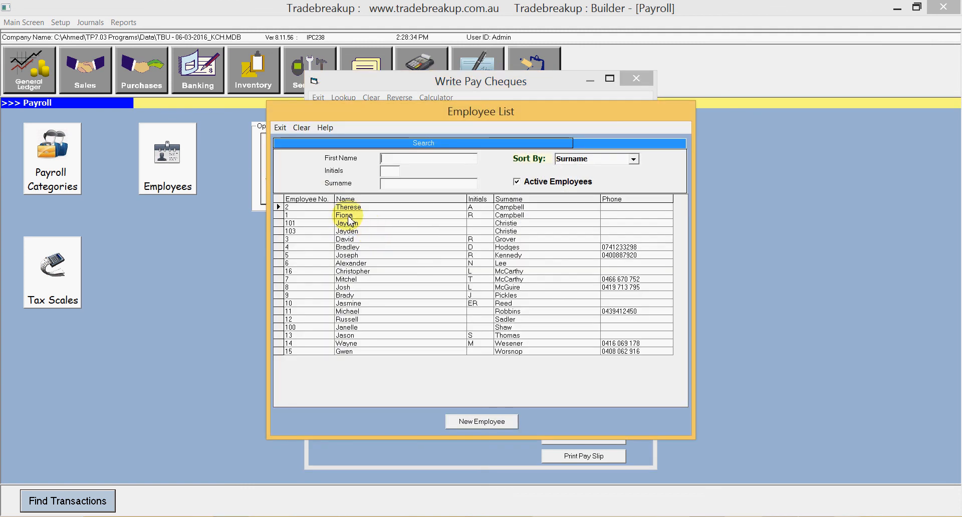
double_click(354, 211)
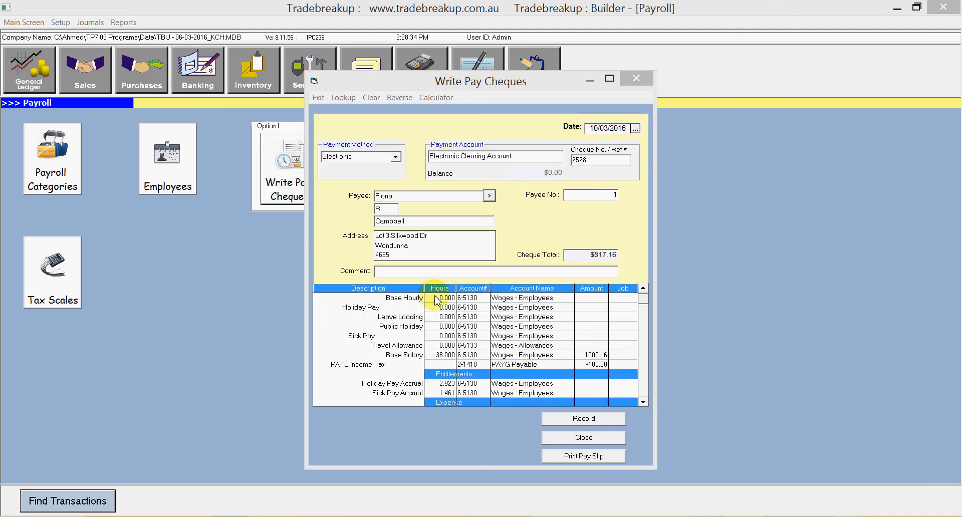
text(1)
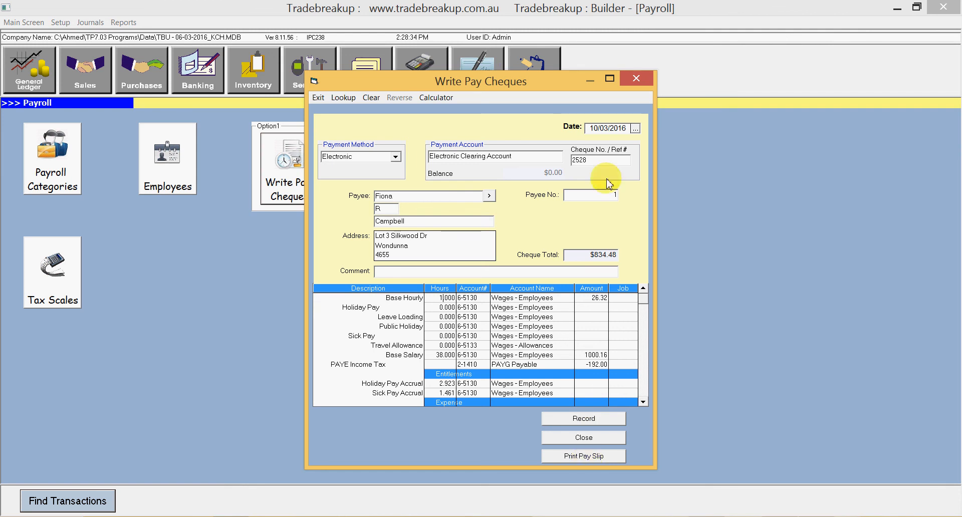
click(642, 83)
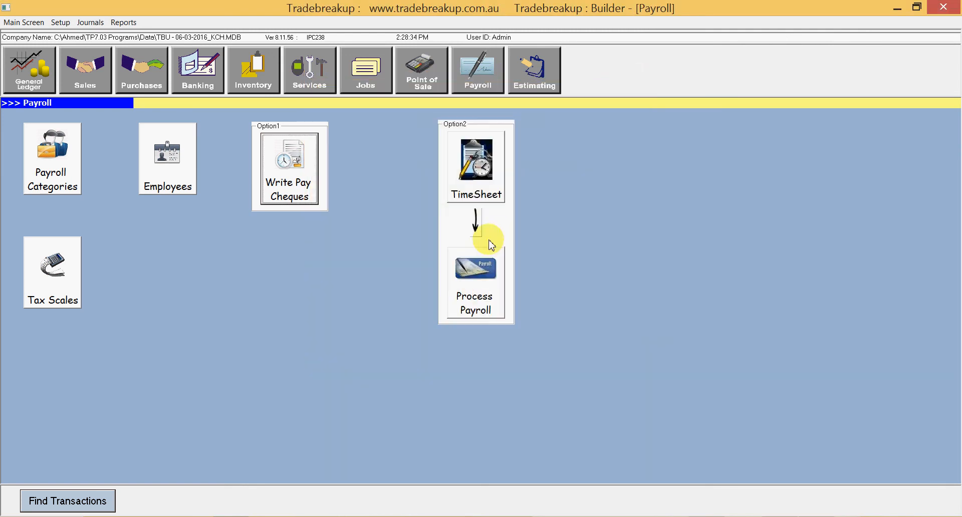
Load the timesheets of all employees paid Weekly in Process Payroll, and exit without processing the pays.
click(479, 290)
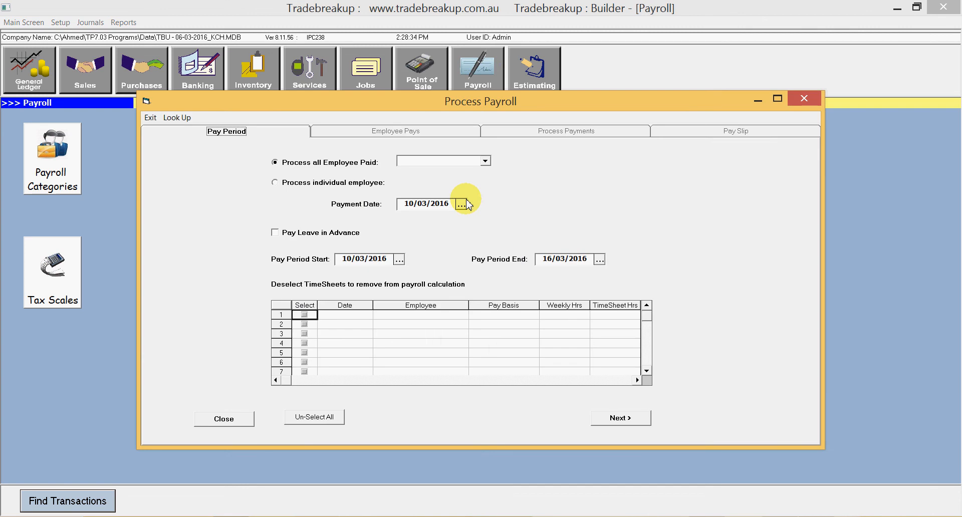
click(486, 161)
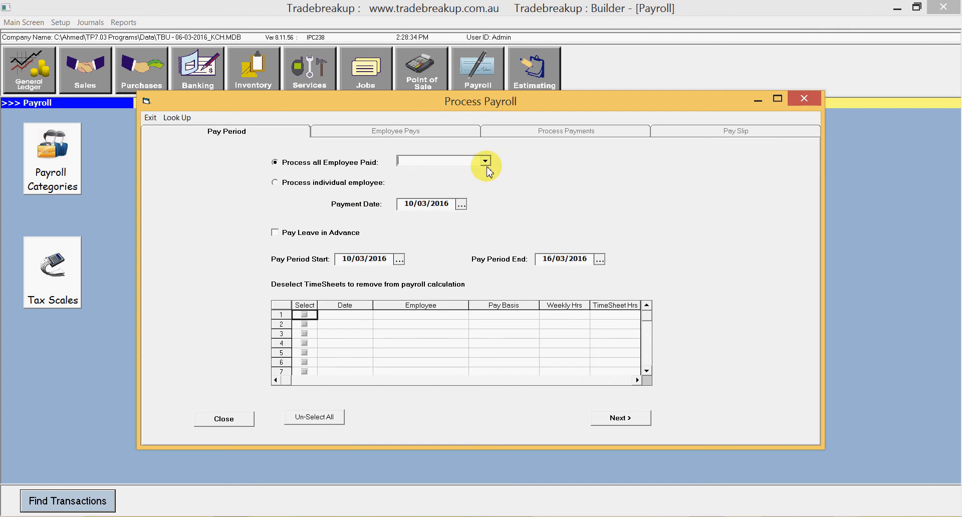
click(486, 165)
click(473, 171)
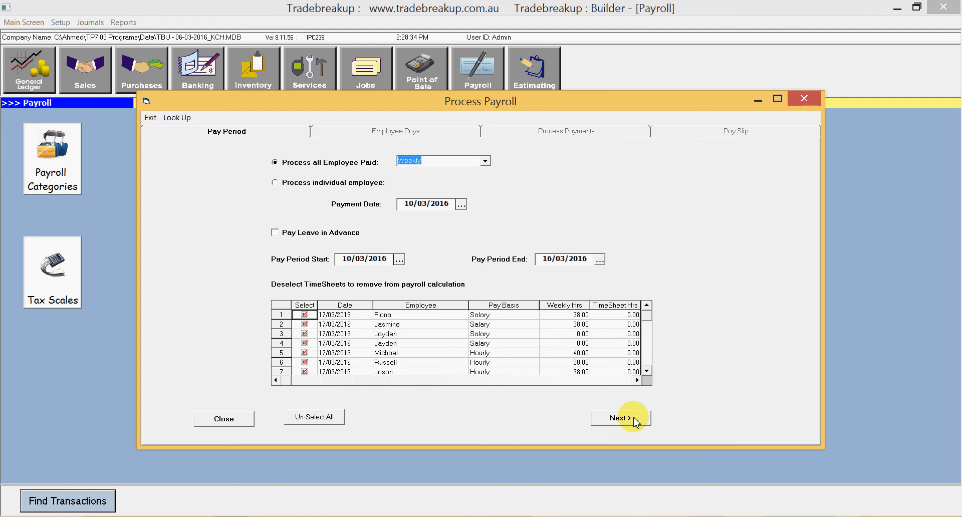
click(150, 117)
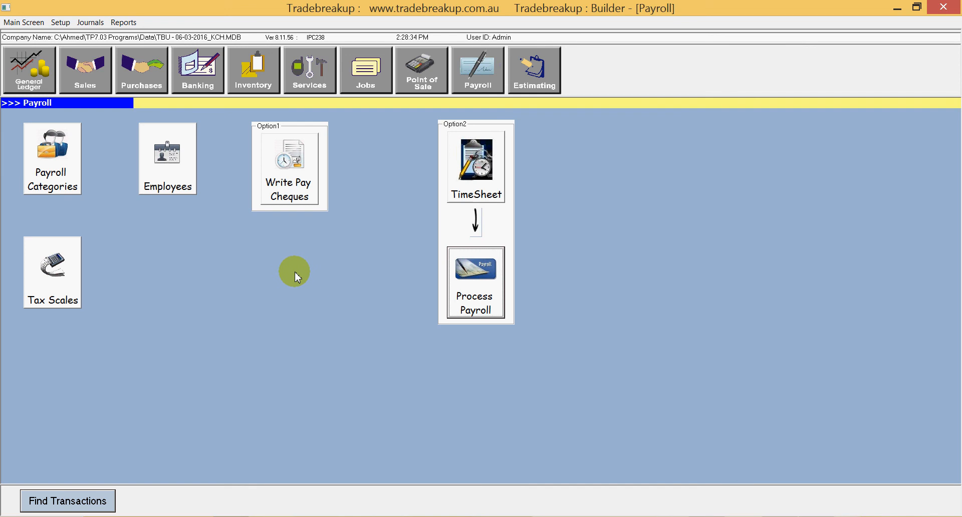
View the trade breakup of the Peach - Skillion Roof estimate, close it and the Estimates List, and minimise the program from Purchases and Payments.
click(134, 64)
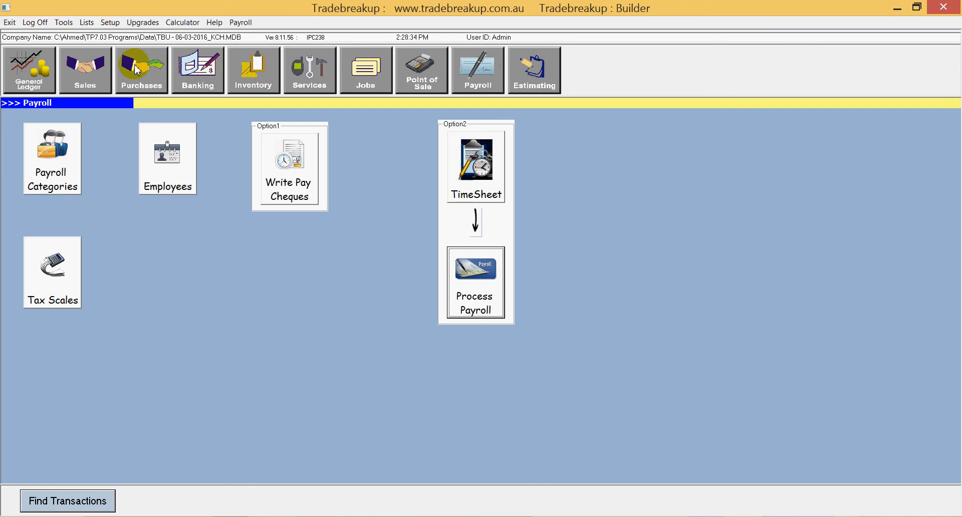
click(534, 70)
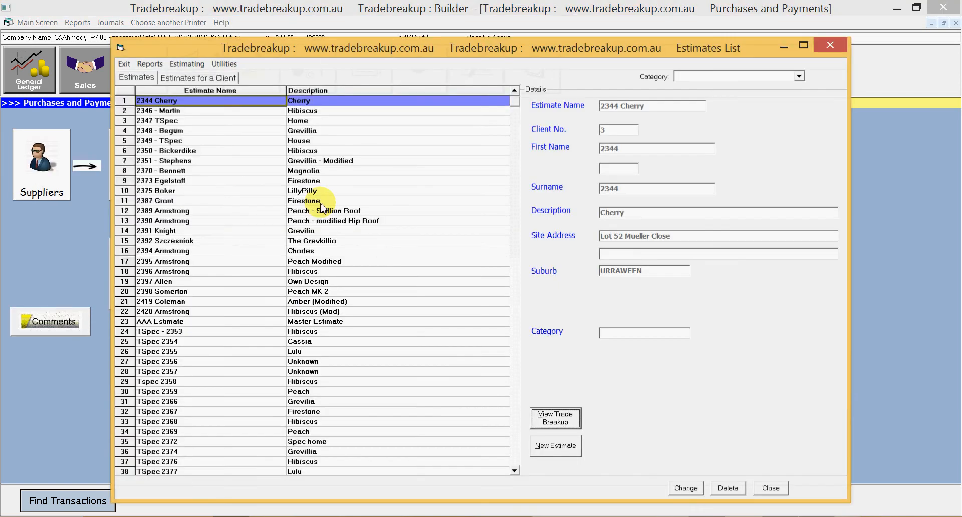
click(170, 213)
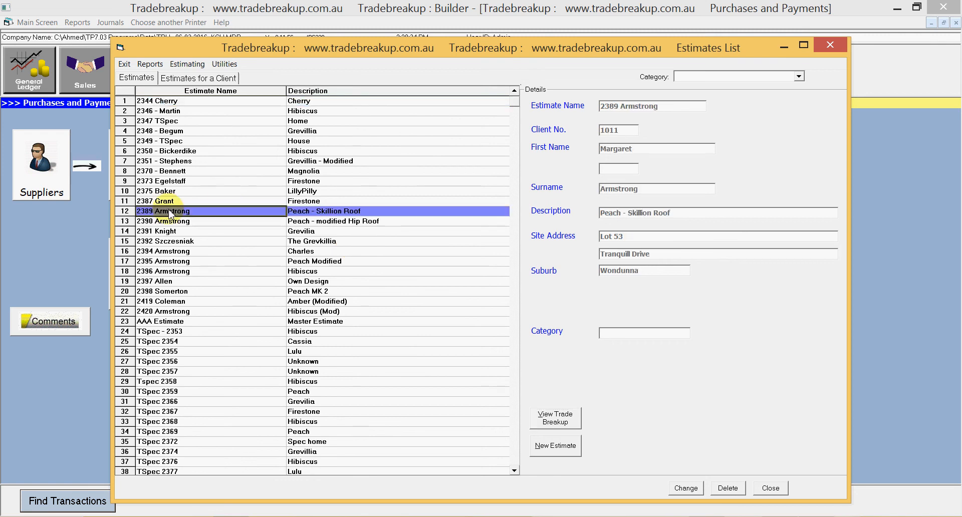
double_click(171, 213)
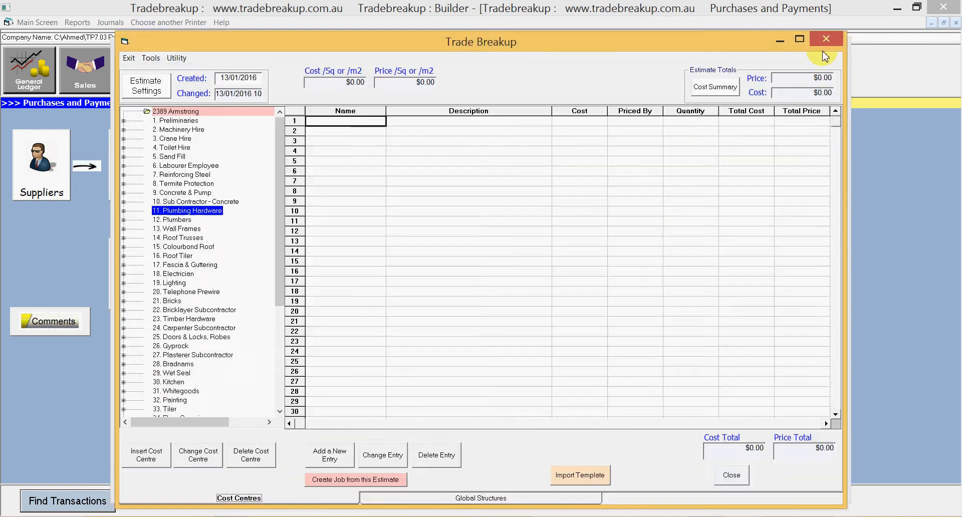
click(827, 40)
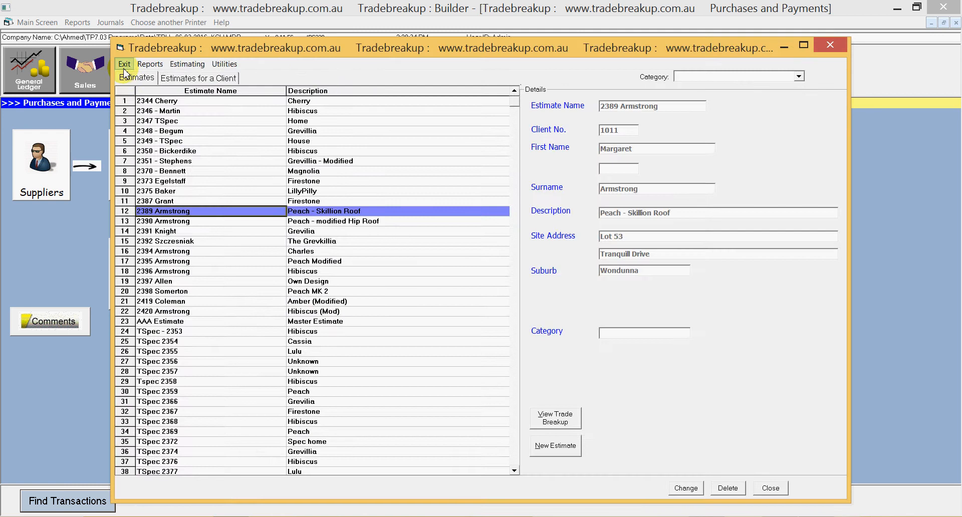
click(127, 68)
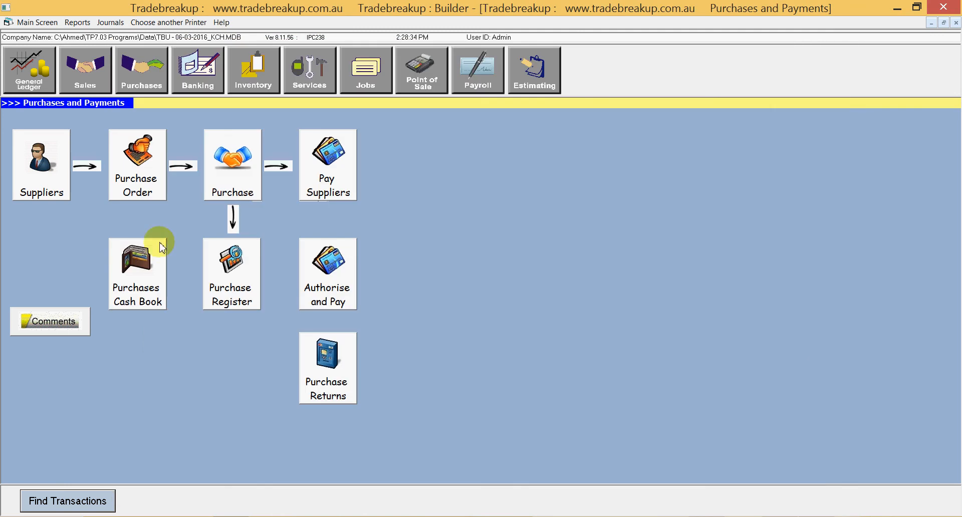
click(897, 8)
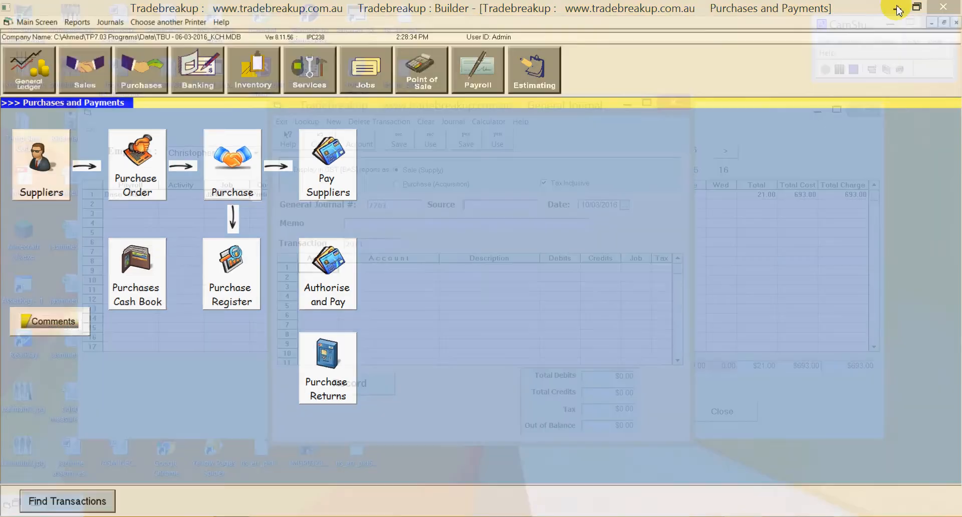